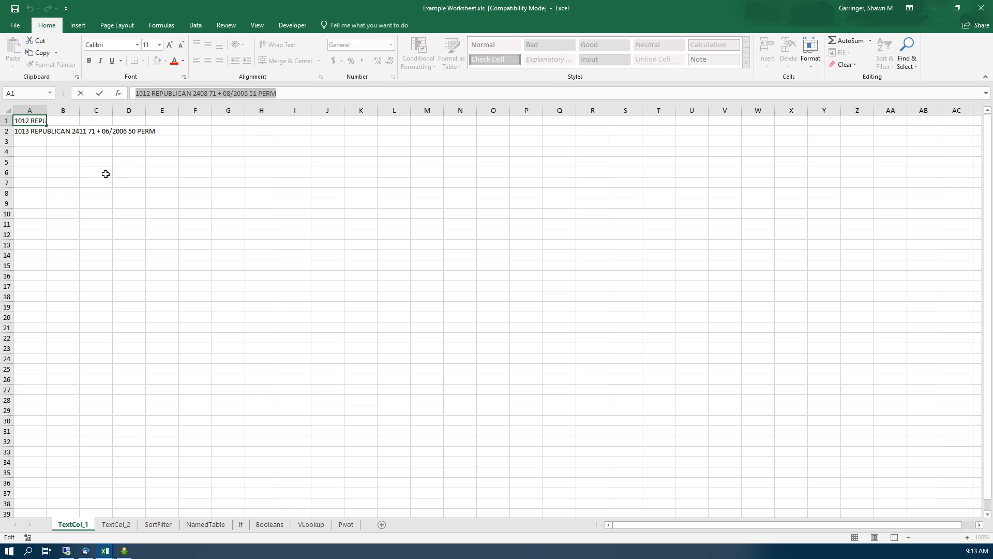
Step: Start Text to Columns on column A of the TextCol_1 sheet, using the Fixed width data type
left_click(68, 171)
left_click(25, 120)
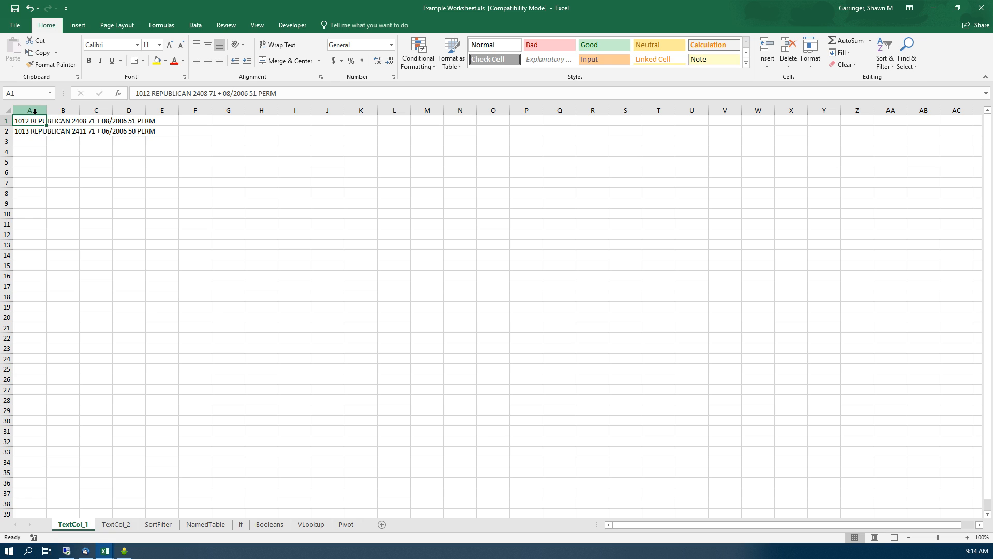
left_click(42, 162)
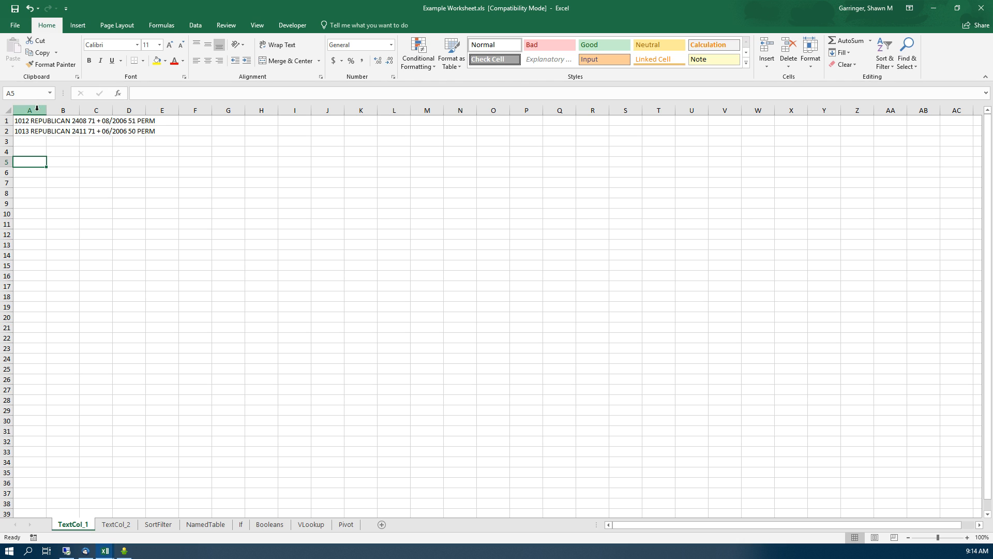
left_click_drag(31, 120, 33, 128)
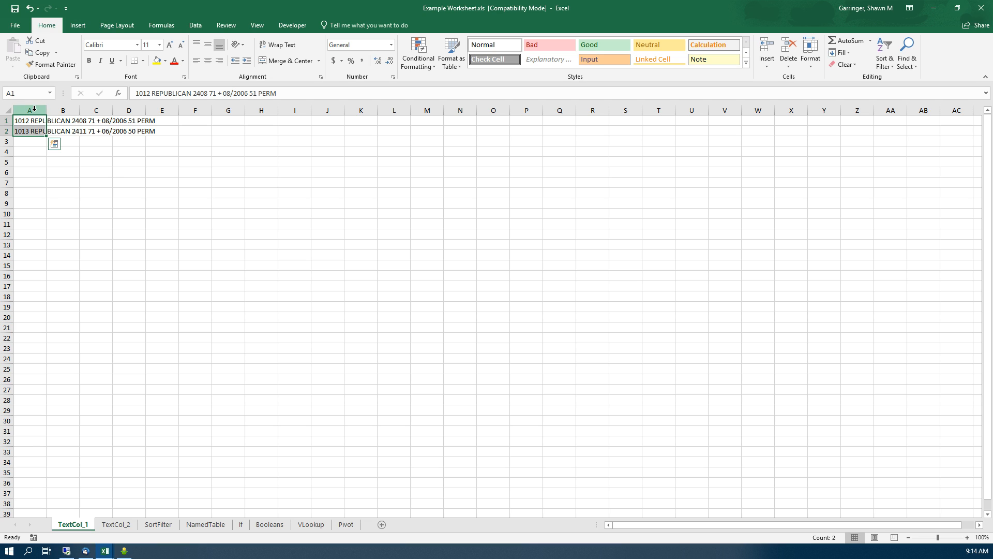
left_click(34, 109)
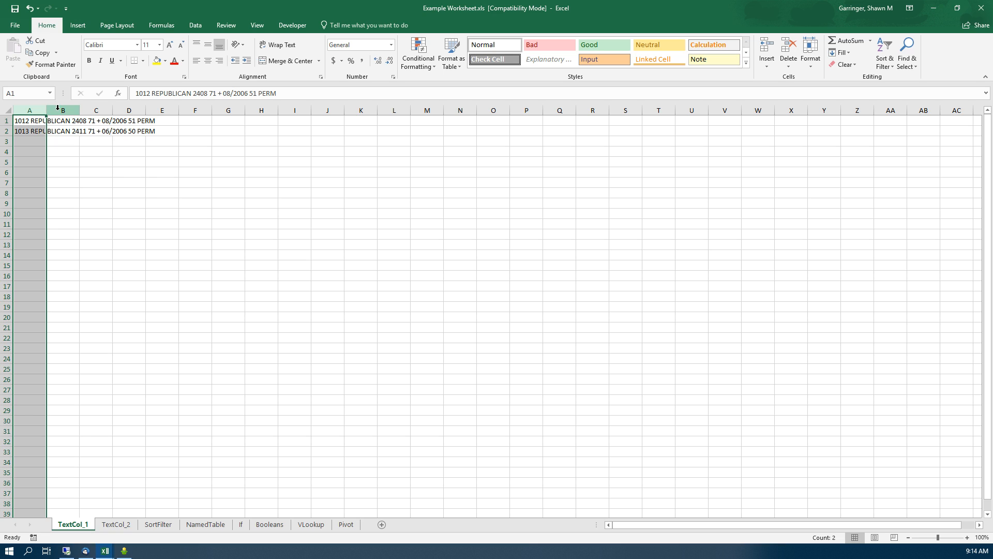
left_click(196, 26)
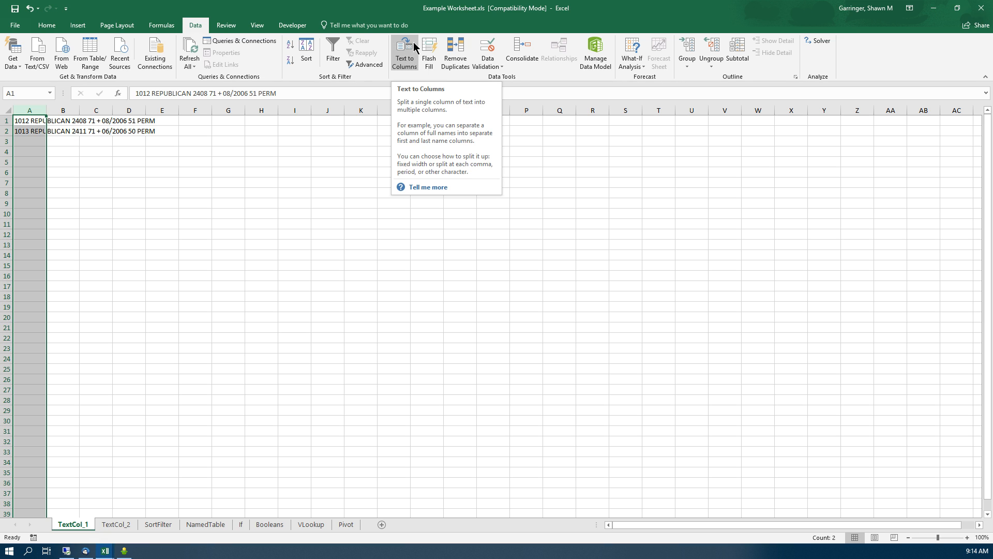
left_click(414, 42)
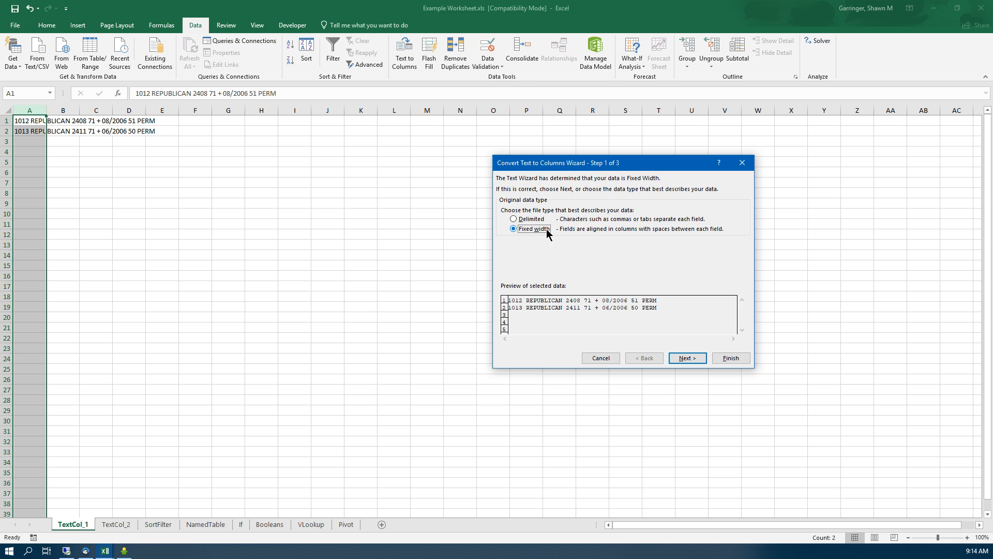
left_click(693, 359)
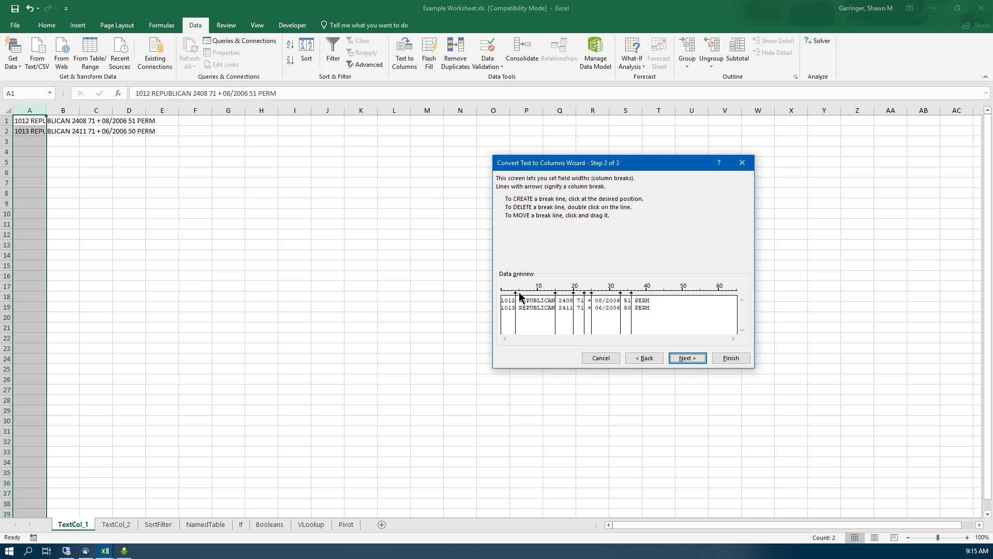
Step: Align the column breaks with the start of each field, removing the break between 71 and +, and continue to the column formats
left_click_drag(516, 293, 516, 294)
left_click_drag(516, 294, 520, 295)
left_click_drag(556, 296, 559, 295)
left_click_drag(574, 296, 578, 295)
double_click(584, 295)
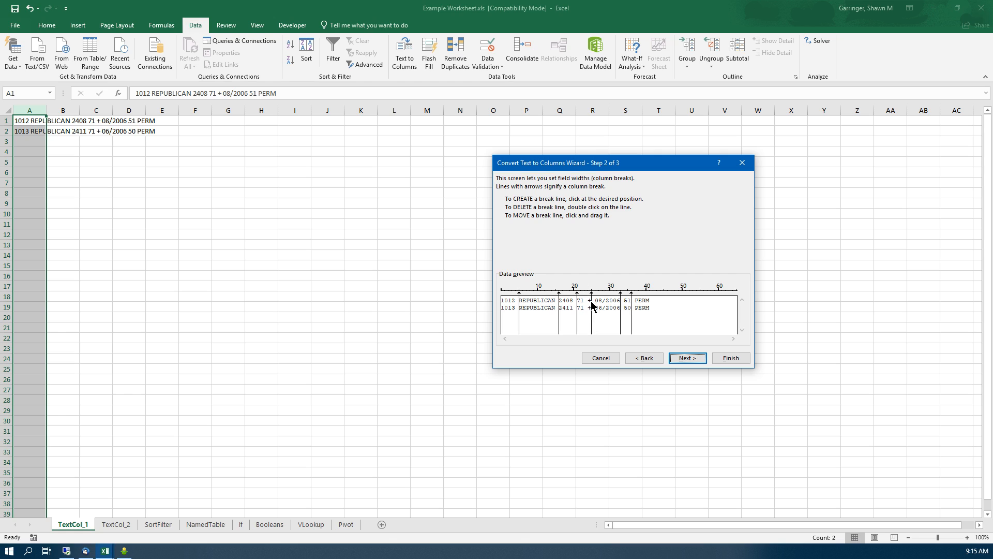
left_click_drag(592, 295, 636, 297)
left_click(699, 359)
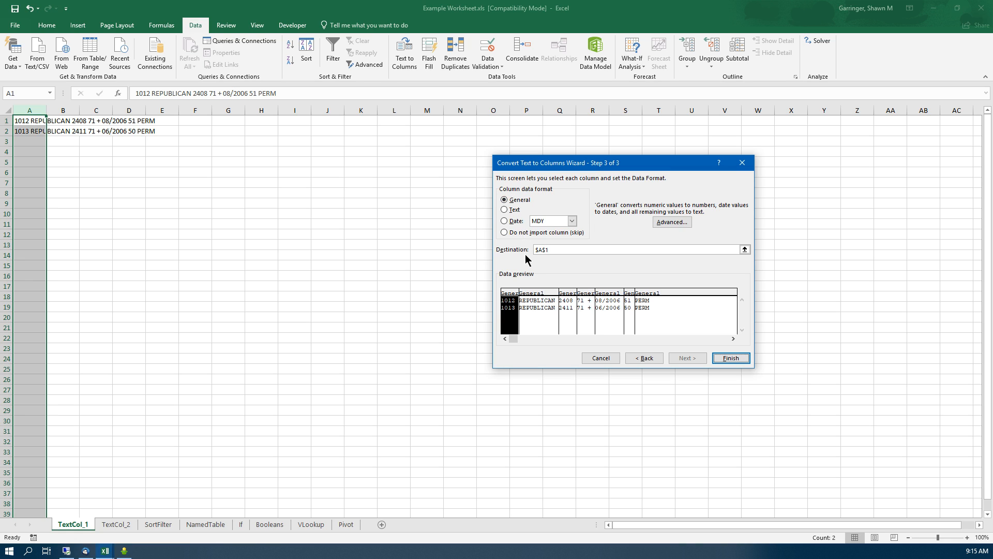
Step: Try the MDY date format on the month/year column, then return it to General
left_click(536, 296)
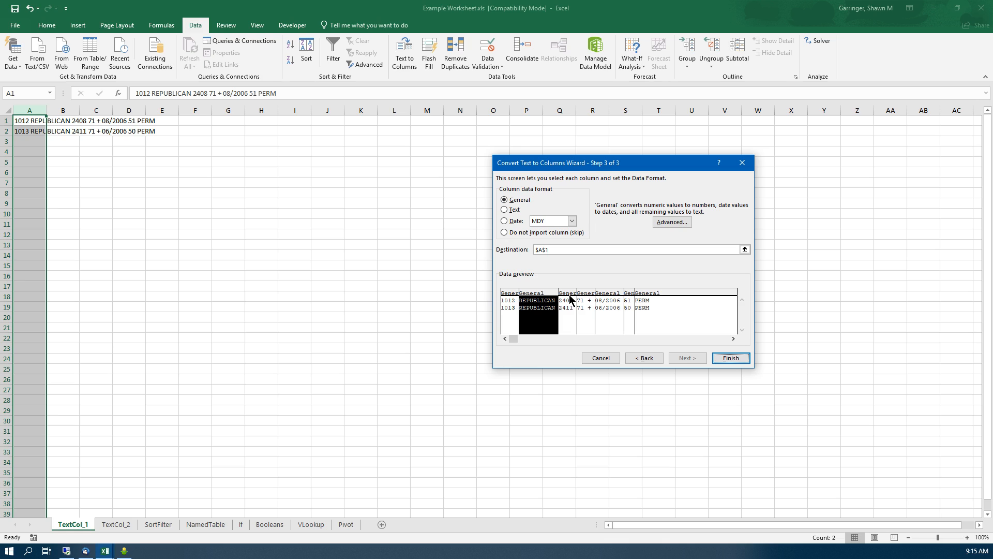
left_click(609, 303)
left_click(516, 222)
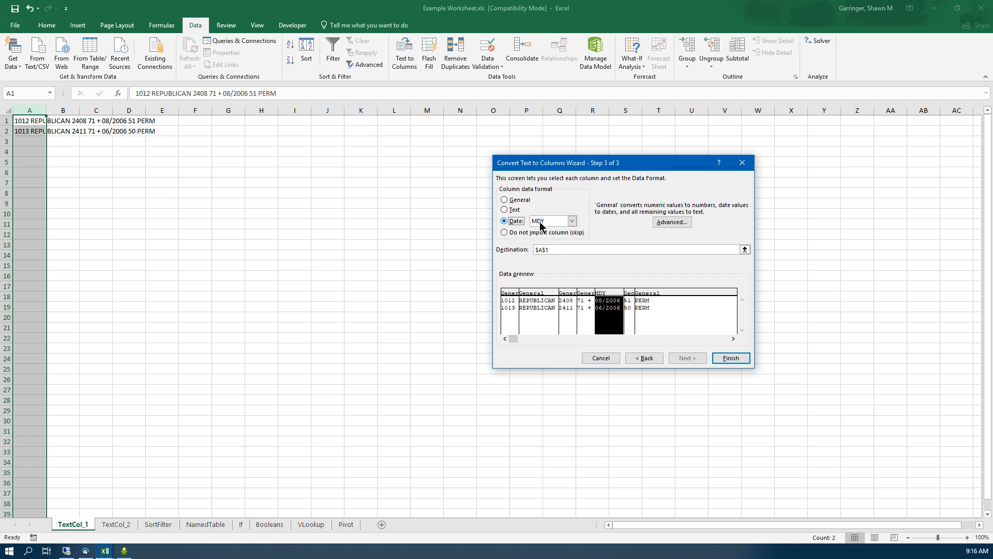
left_click(572, 221)
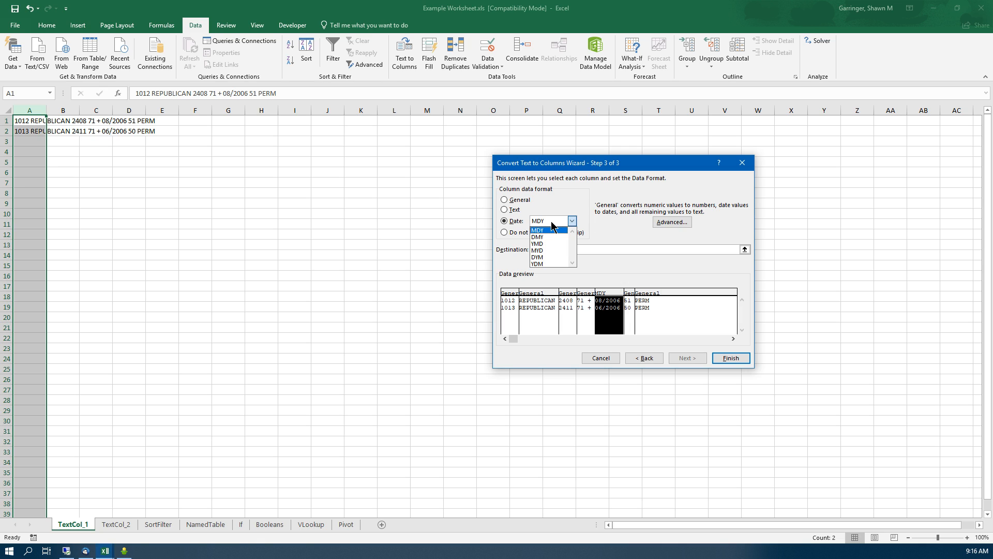
left_click(524, 205)
left_click(524, 205)
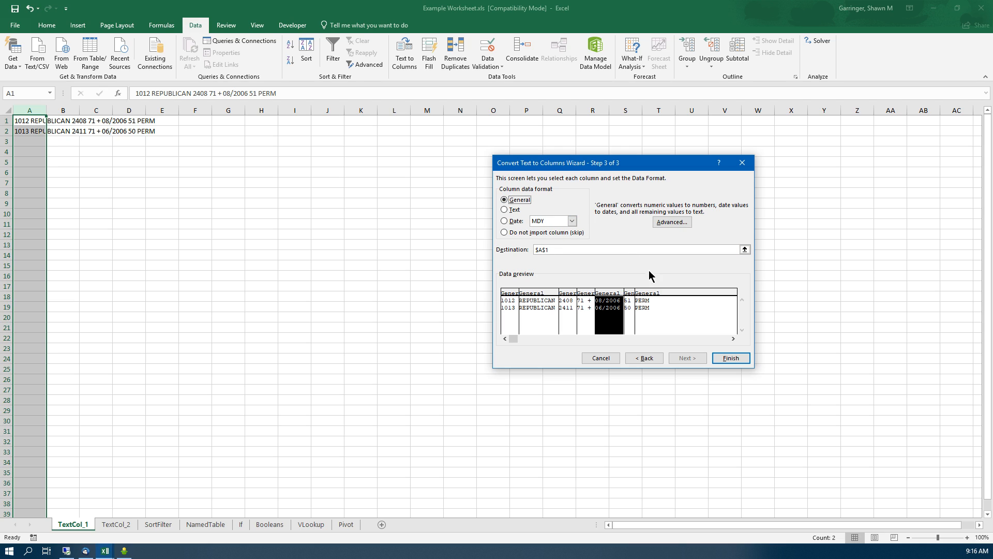
Step: Finish the fixed-width split and auto-fit the widths of columns A to G
left_click(725, 357)
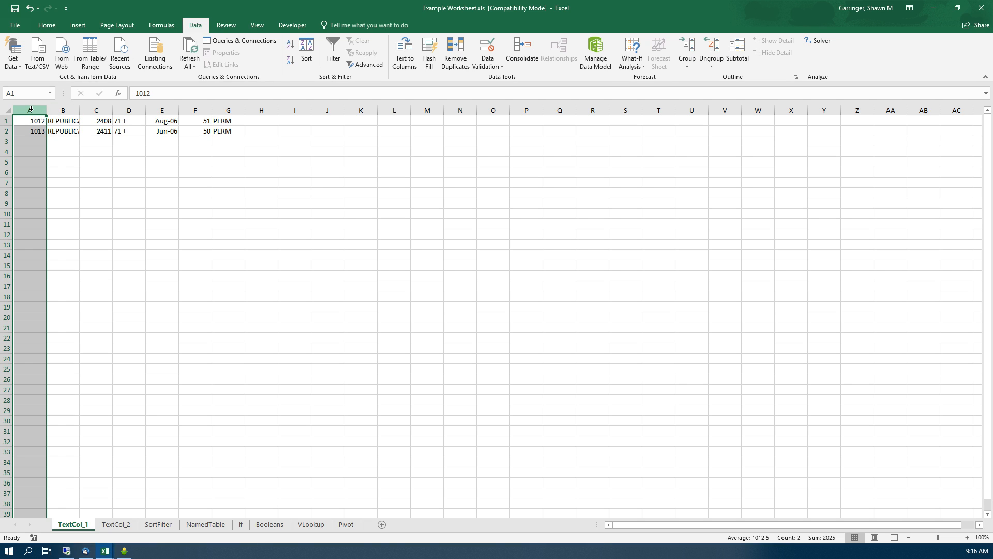
left_click_drag(31, 110, 242, 110)
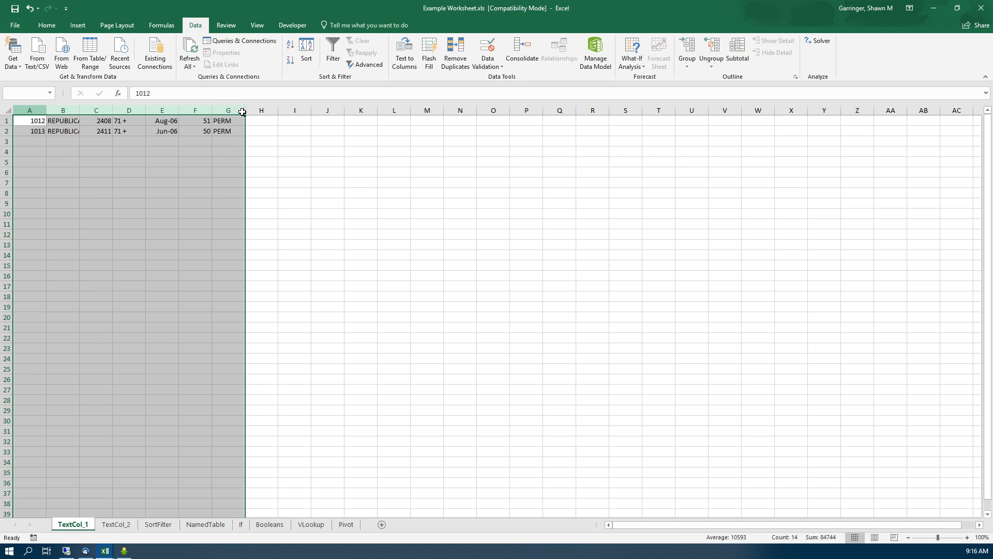
double_click(47, 107)
left_click(85, 202)
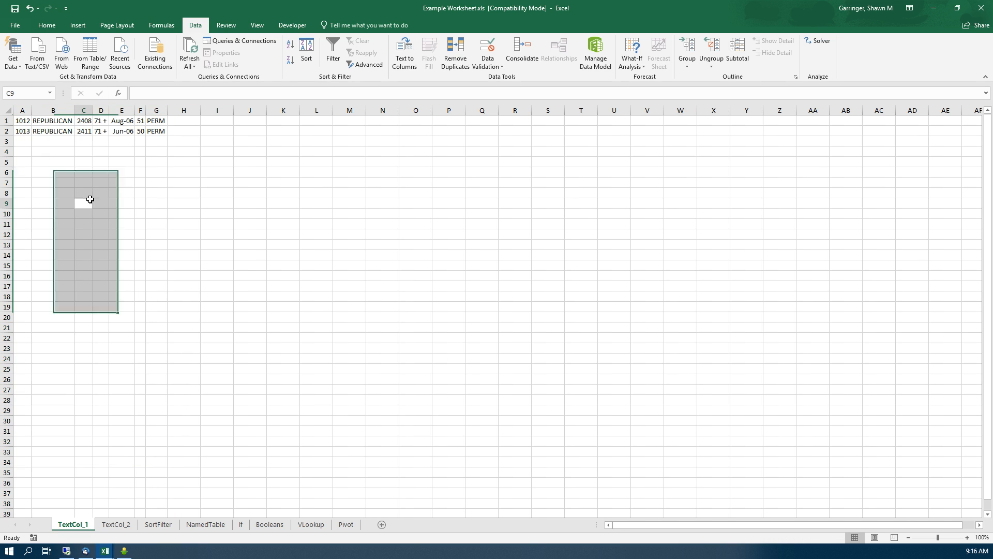
Step: Inspect the underlying date values in cells E1 and E2
left_click(124, 130)
left_click(125, 120)
left_click(124, 129)
left_click(124, 119)
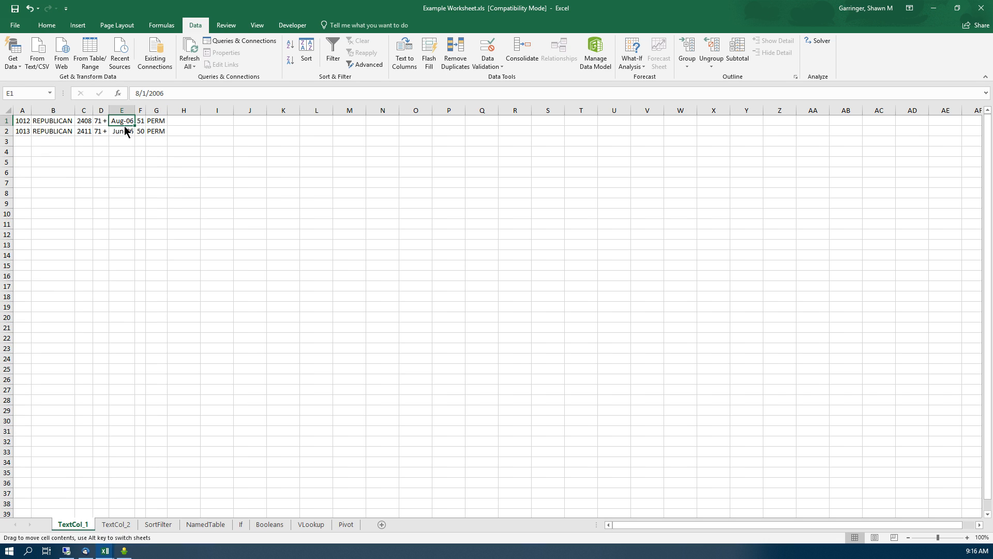
left_click(126, 130)
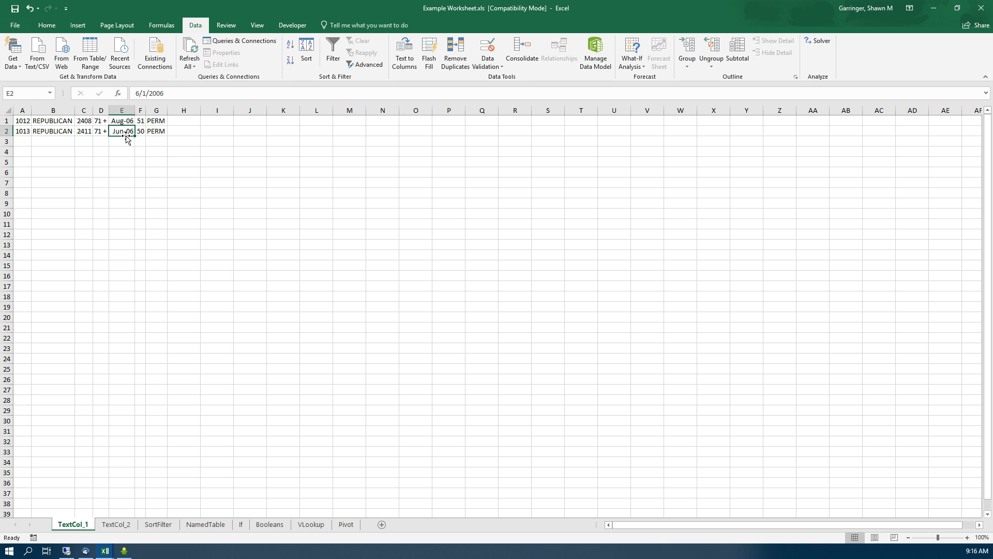
Step: Start Text to Columns on column A of the TextCol_2 sheet, using the Delimited data type
left_click(118, 524)
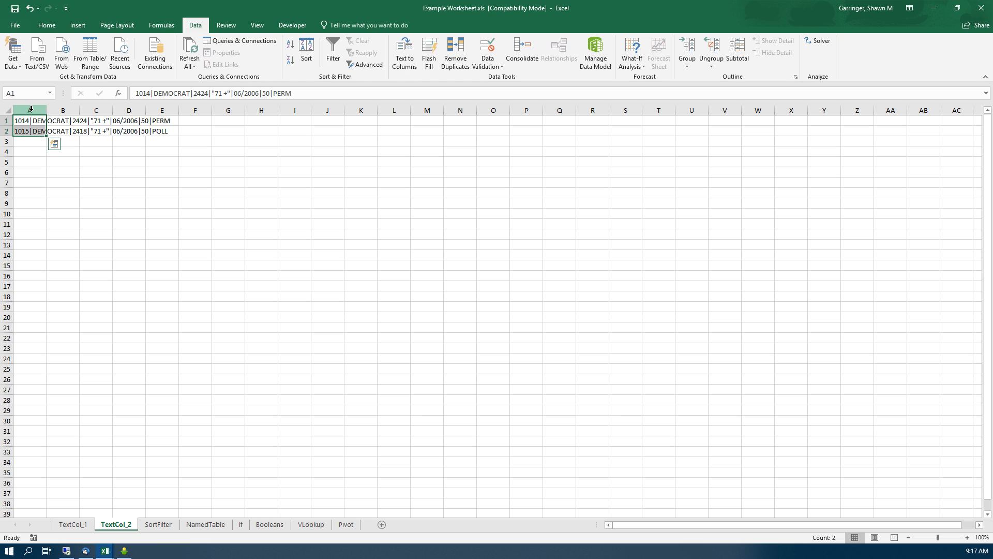
left_click(30, 109)
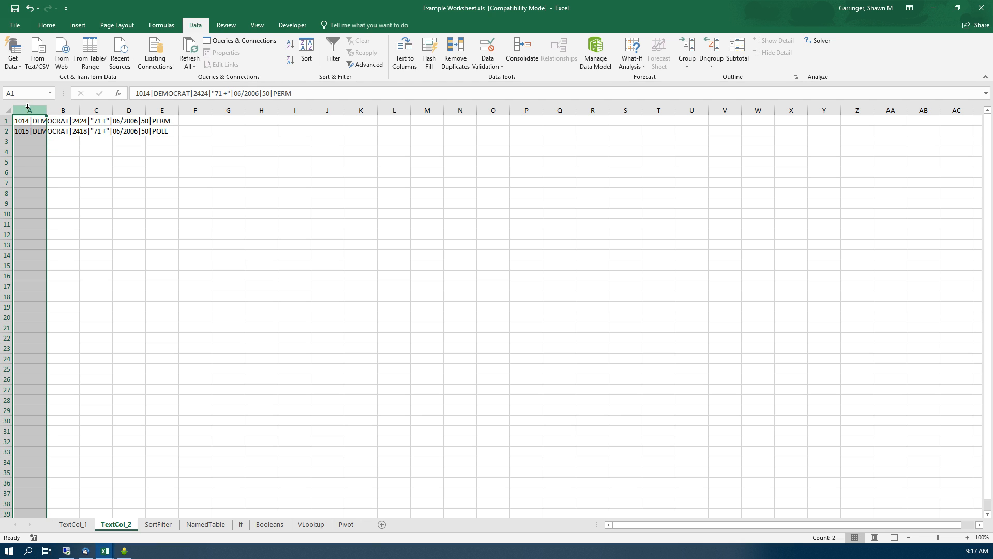
left_click(406, 58)
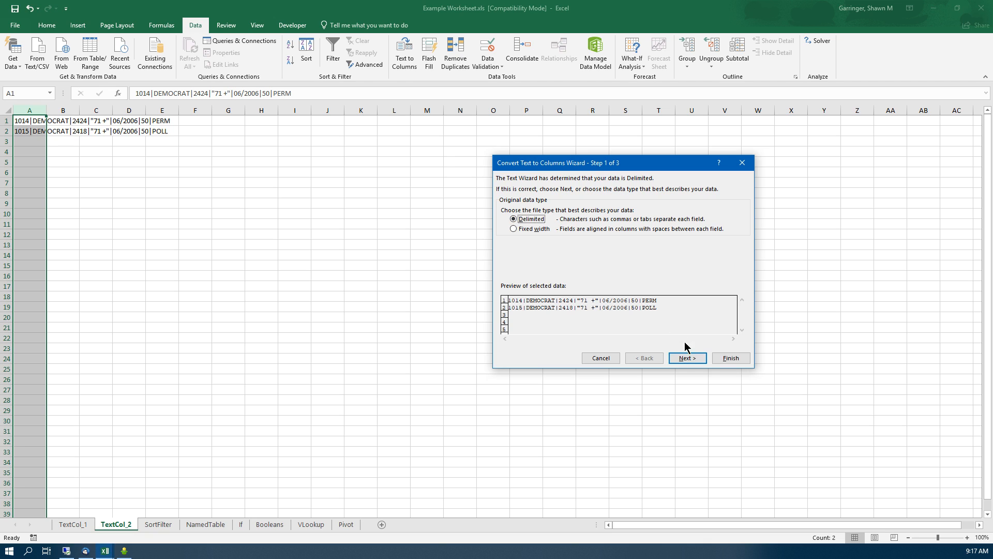
left_click(690, 361)
left_click_drag(572, 164, 408, 167)
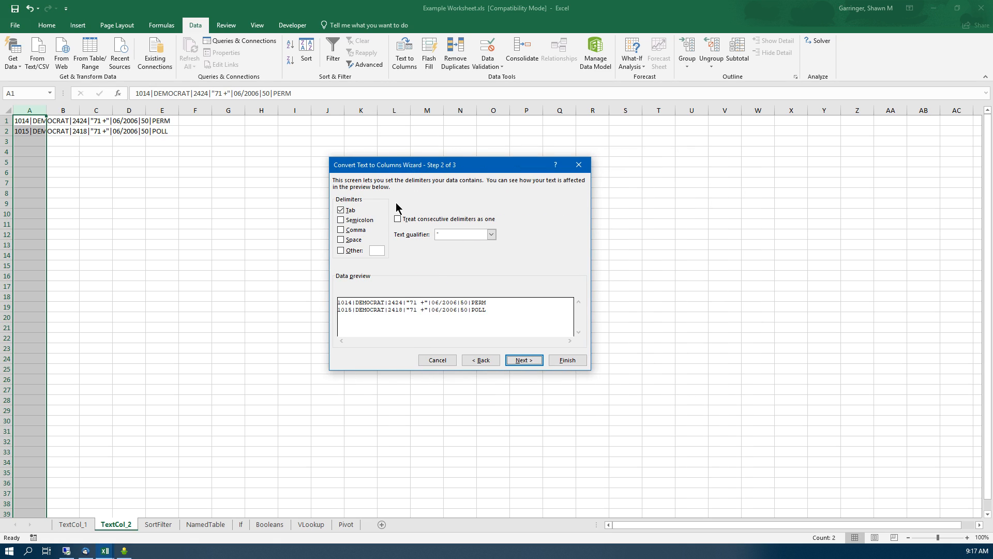
Step: Turn off the Tab delimiter and set a custom delimiter of |
left_click(341, 209)
left_click(340, 251)
left_click(379, 251)
type("|")
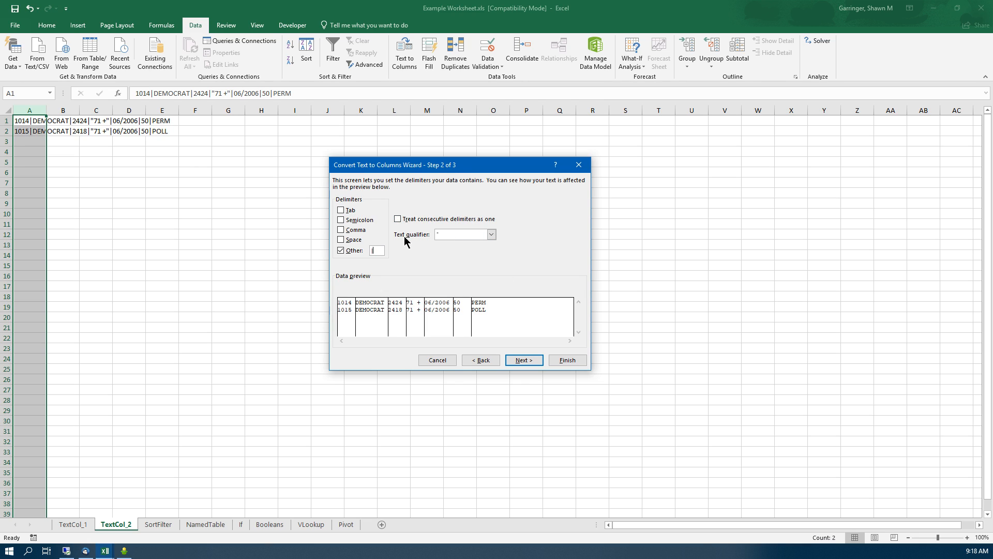
Step: Select the double quote as text qualifier and finish the delimited split with General column formats
left_click(458, 235)
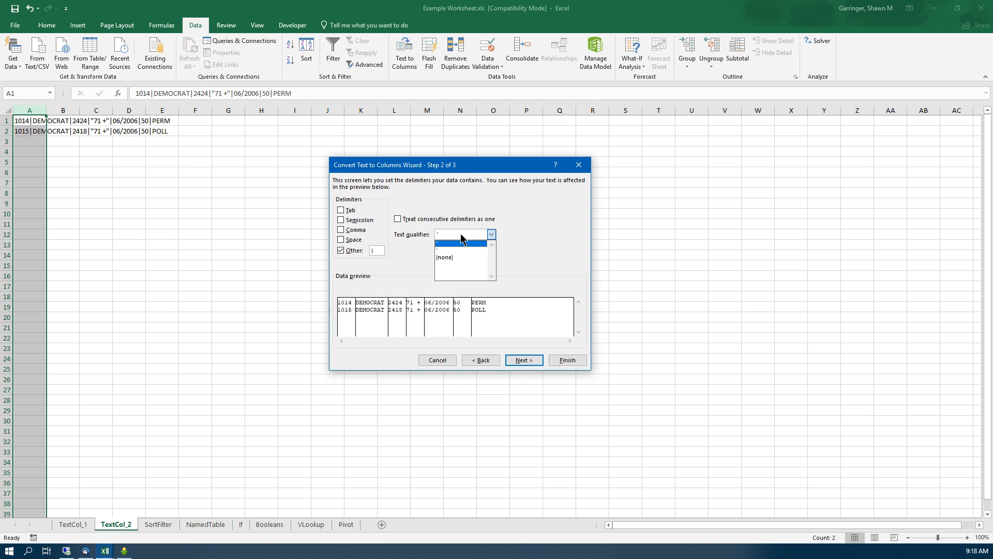
left_click(416, 236)
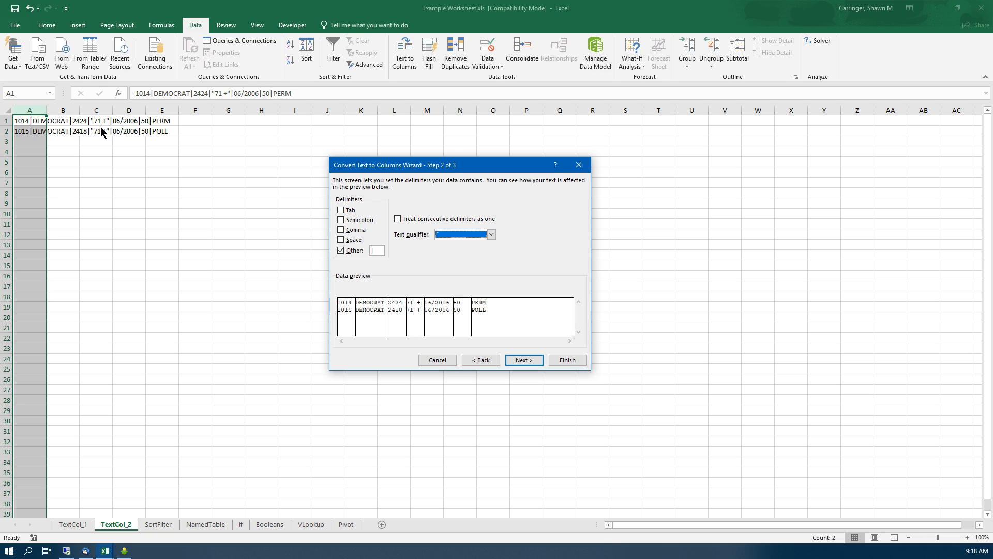
left_click(478, 235)
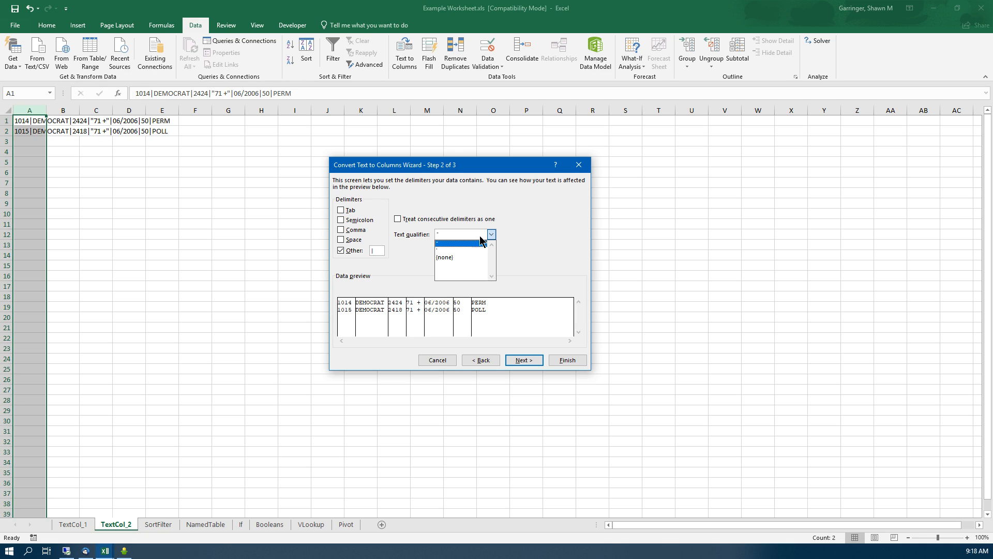
left_click(452, 244)
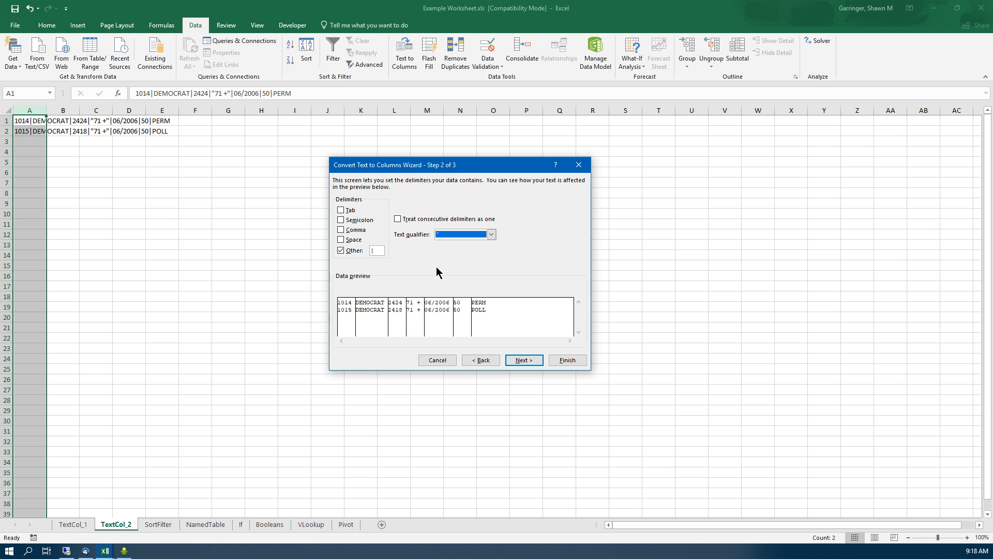
left_click(519, 360)
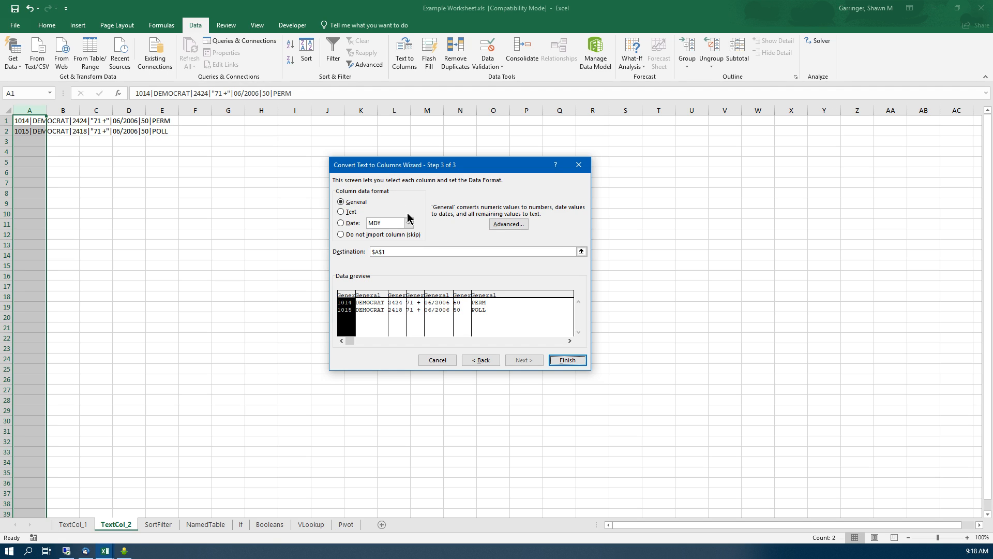
left_click(563, 360)
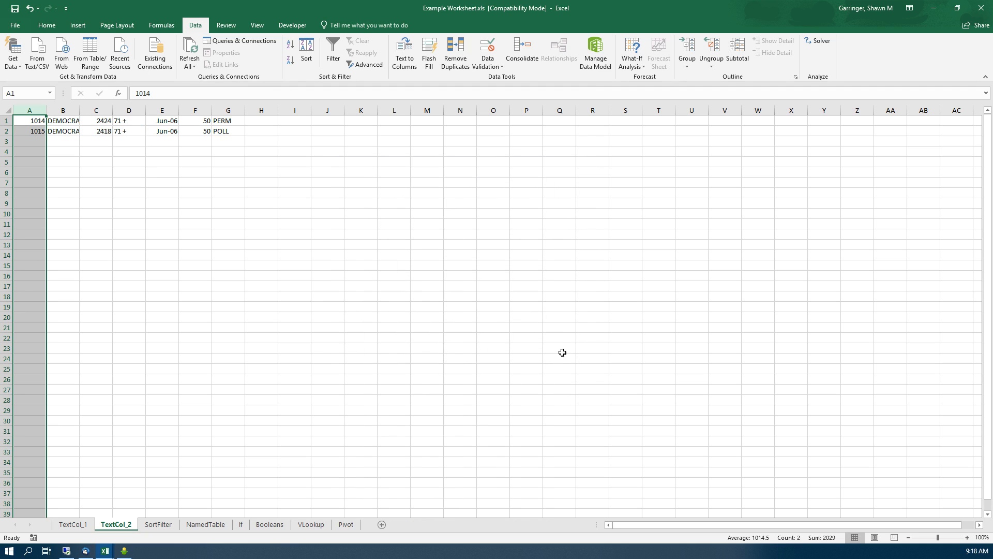
Step: Auto-fit the widths of columns A to G on the TextCol_2 sheet
left_click(32, 108)
left_click_drag(32, 108, 222, 109)
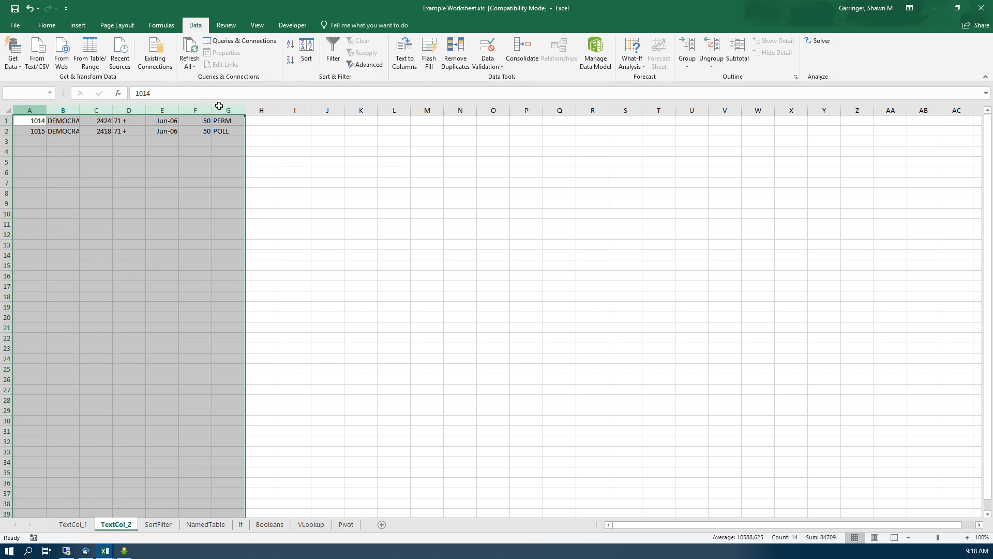
double_click(47, 114)
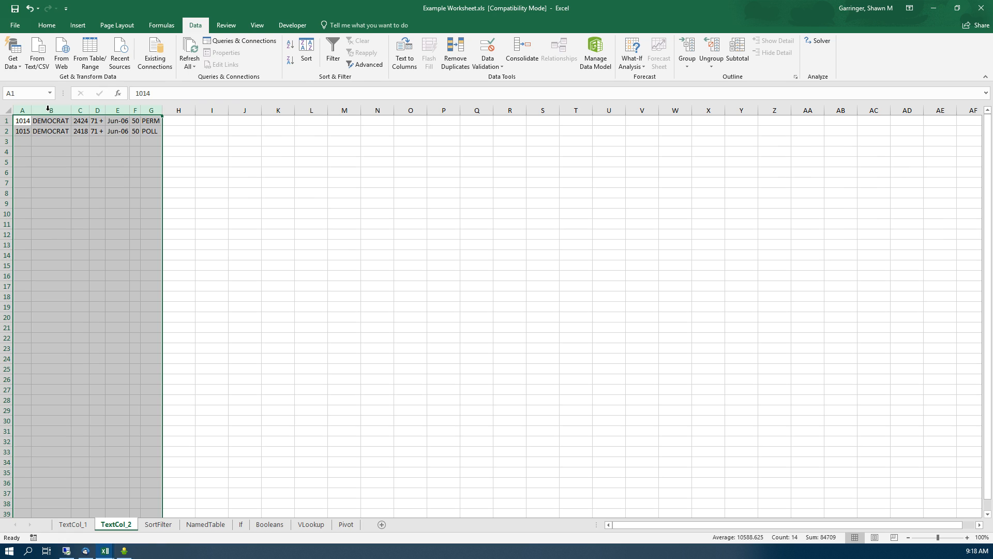
left_click(61, 138)
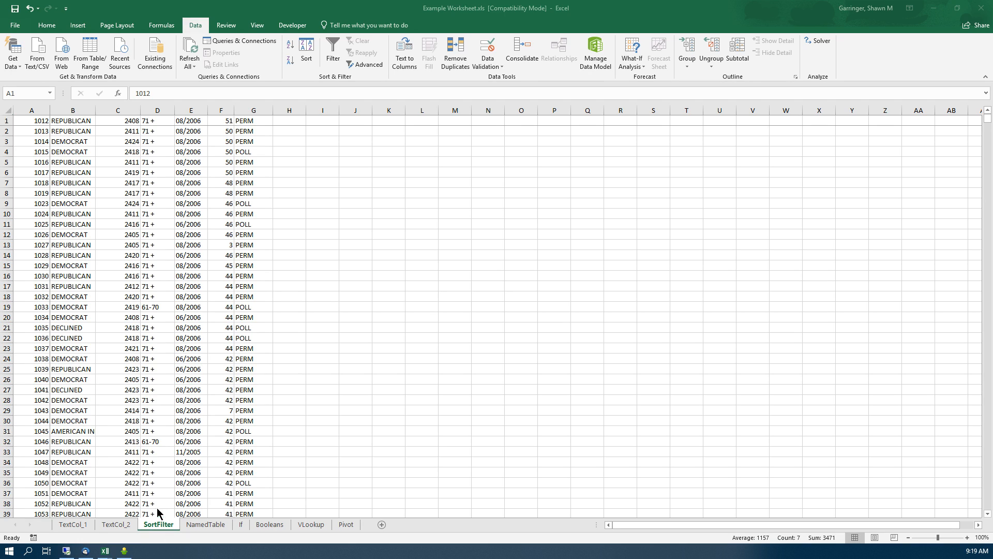
Step: Examine the voter records on the SortFilter sheet and how far column A is filled, down to its last row
left_click(68, 162)
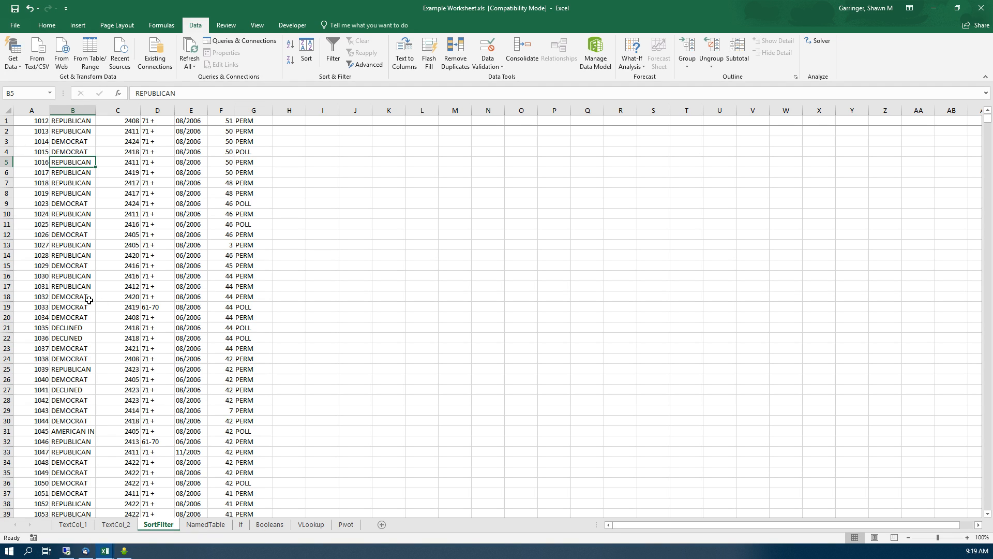
scroll(90, 303, "down", 17)
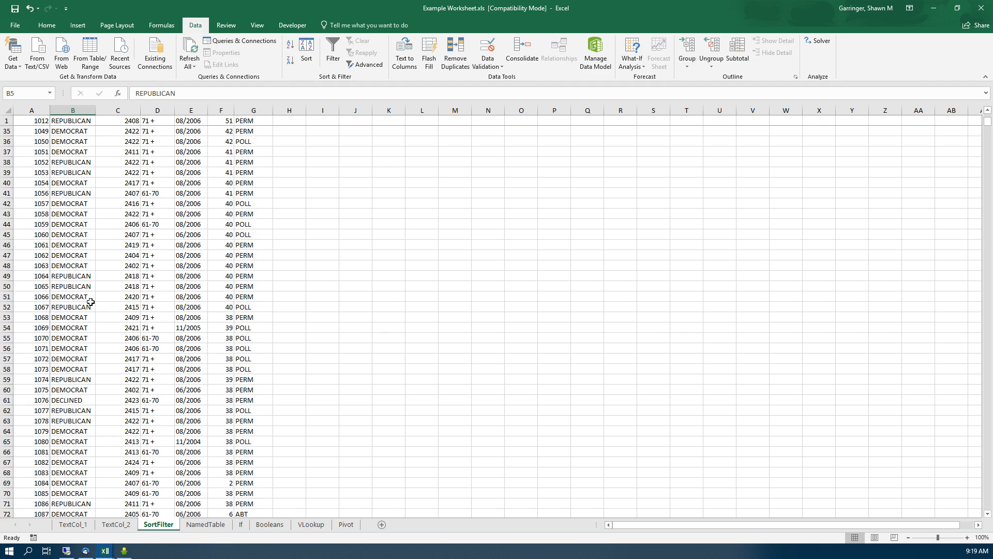
scroll(90, 304, "down", 18)
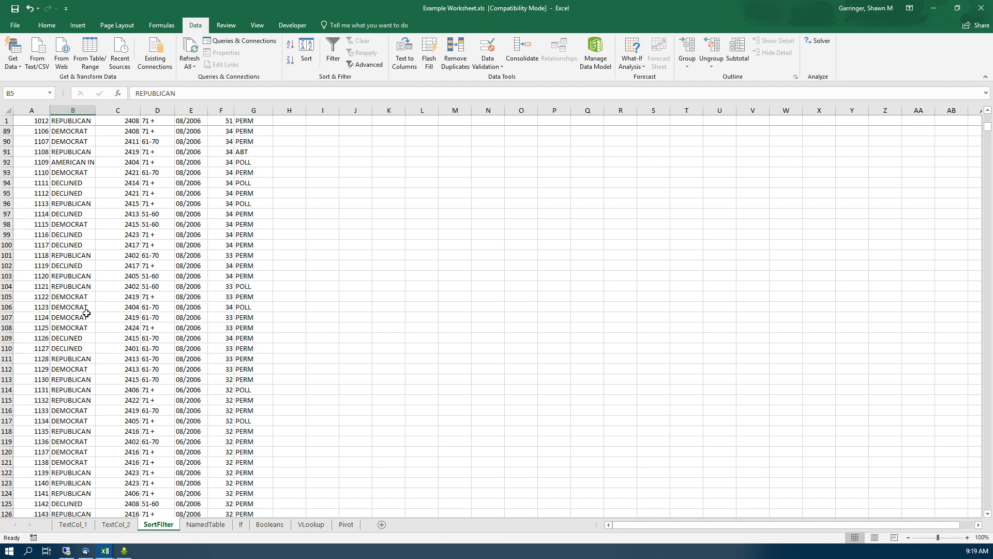
scroll(81, 321, "down", 20)
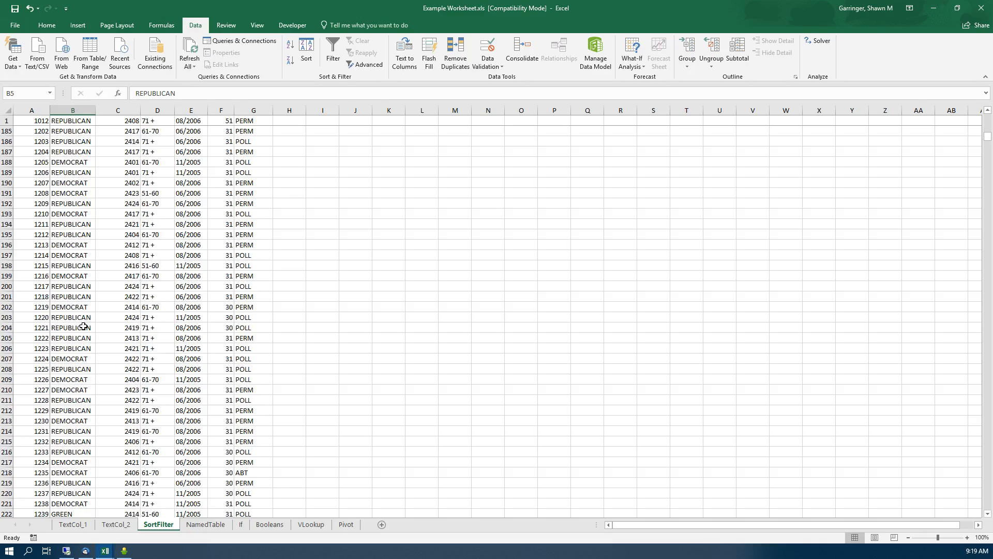
scroll(84, 327, "down", 20)
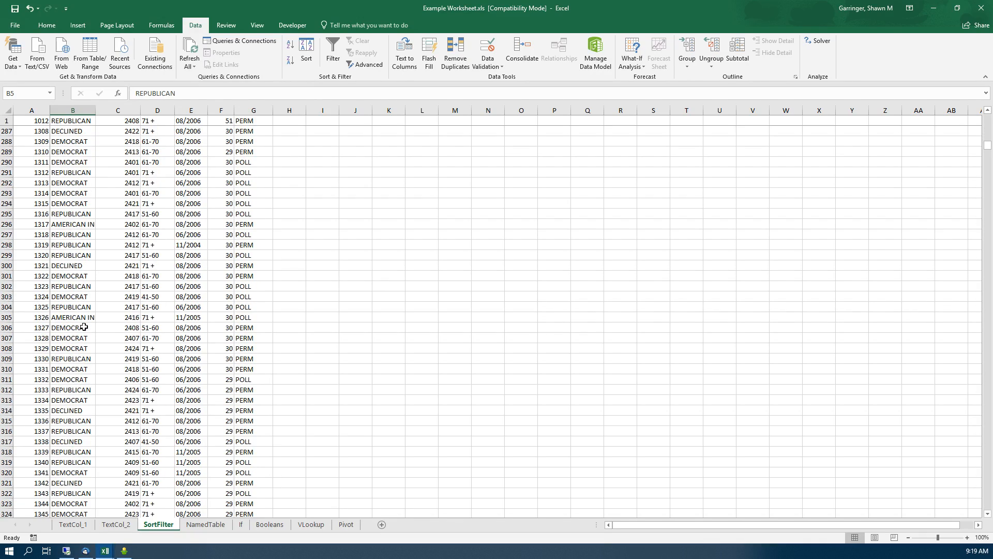
left_click_drag(986, 150, 949, 102)
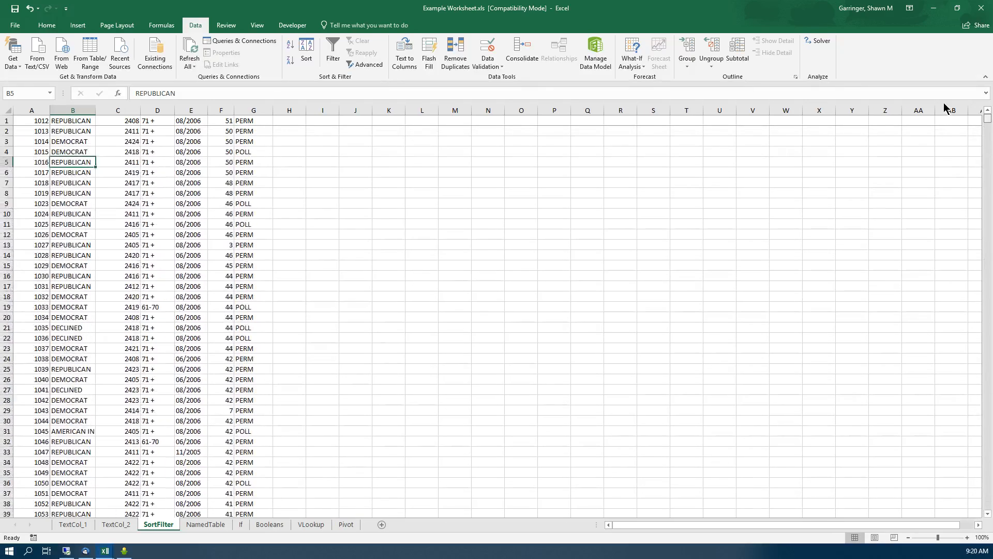
left_click(27, 122)
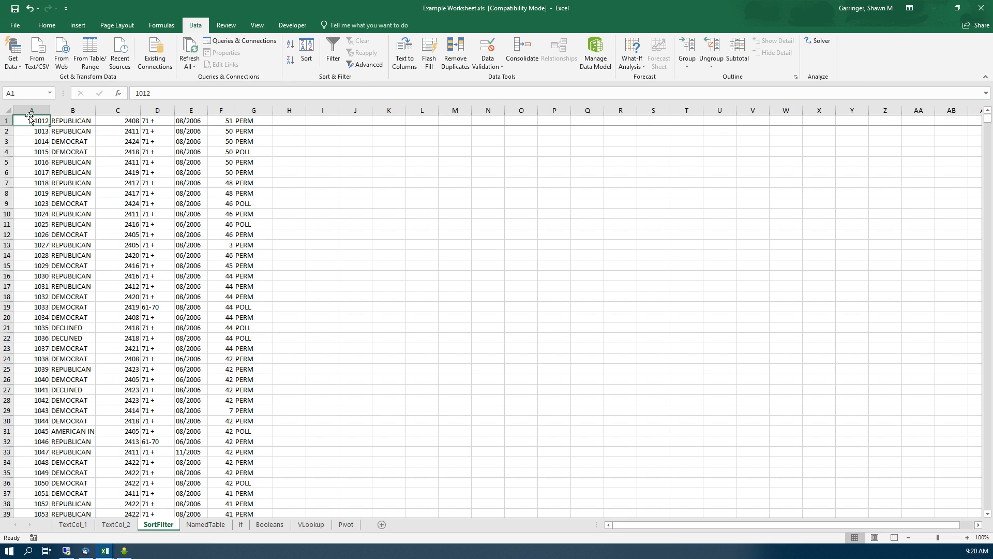
key("End")
key("Down")
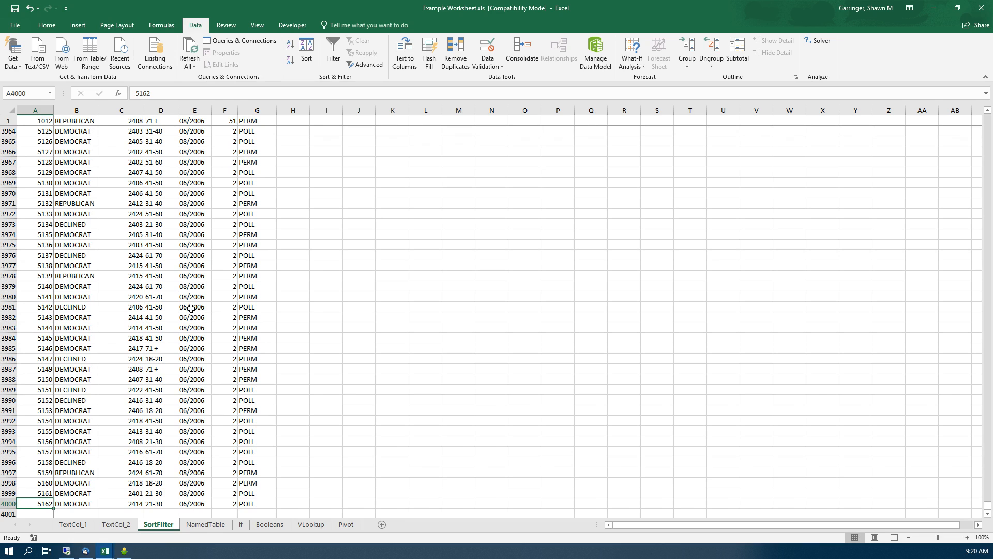
scroll(191, 312, "down", 5)
scroll(191, 314, "down", 4)
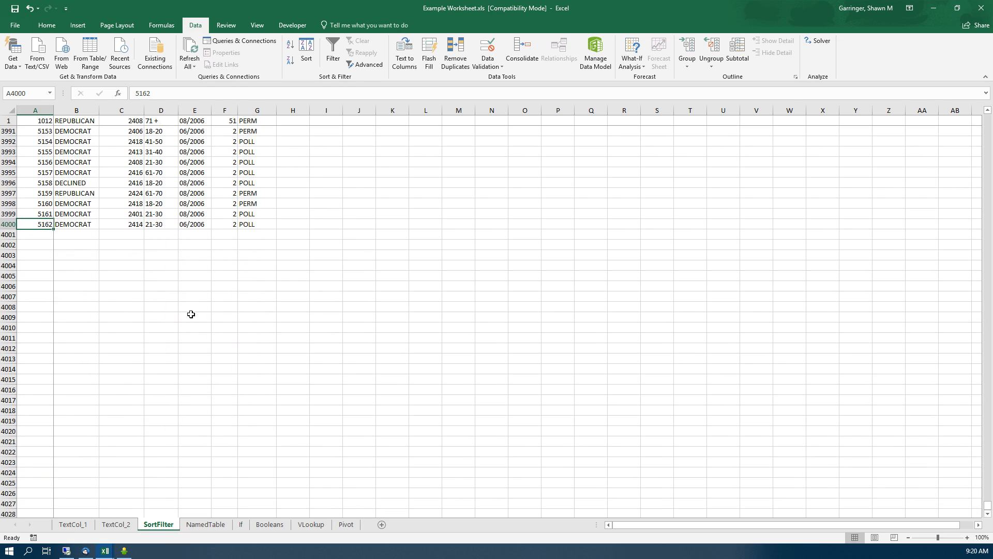
Step: Clear the contents of row 2162 in the middle of the voter records
left_click_drag(988, 507, 975, 333)
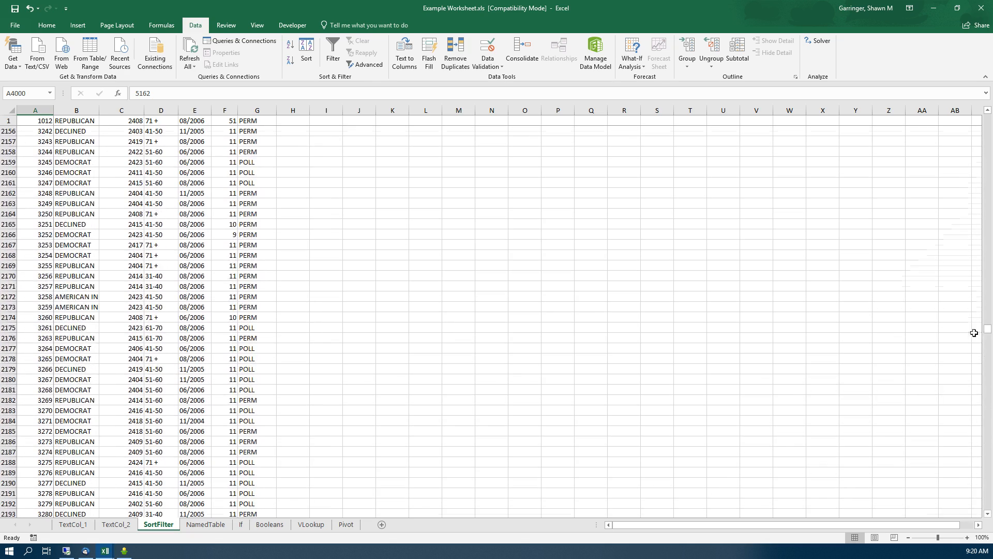
left_click(6, 193)
key("Delete")
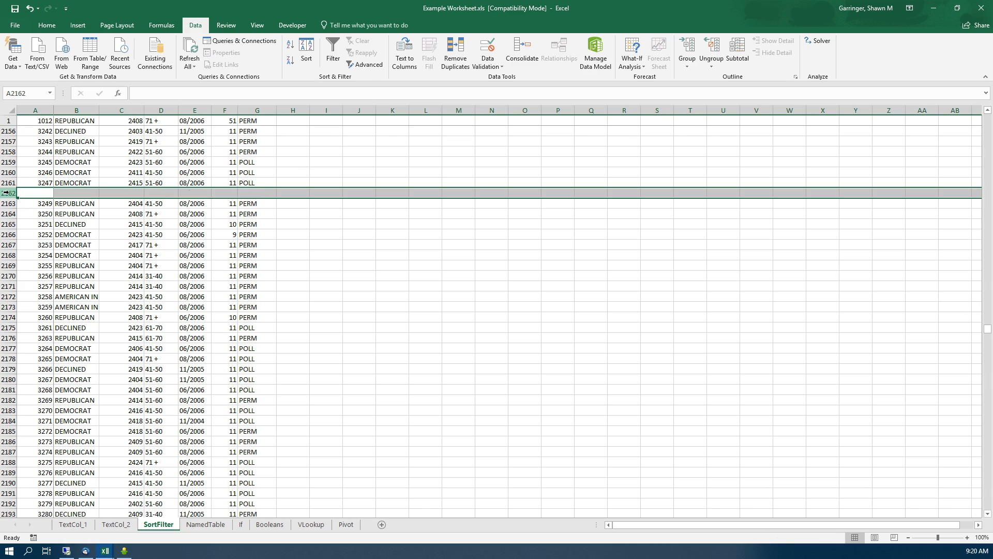
Step: Go from A1 to the last filled cell of column A before the blank row
left_click_drag(987, 334, 978, 118)
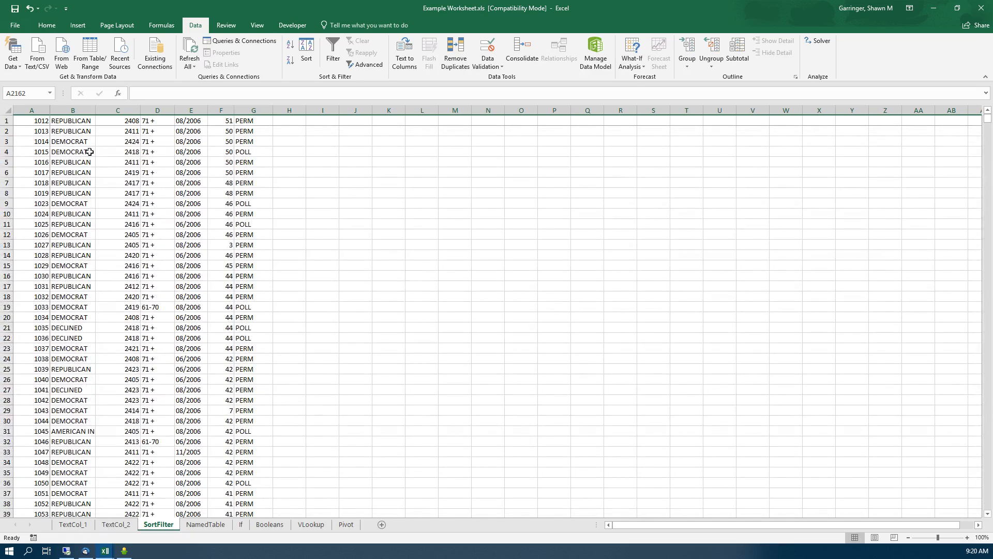
left_click(26, 120)
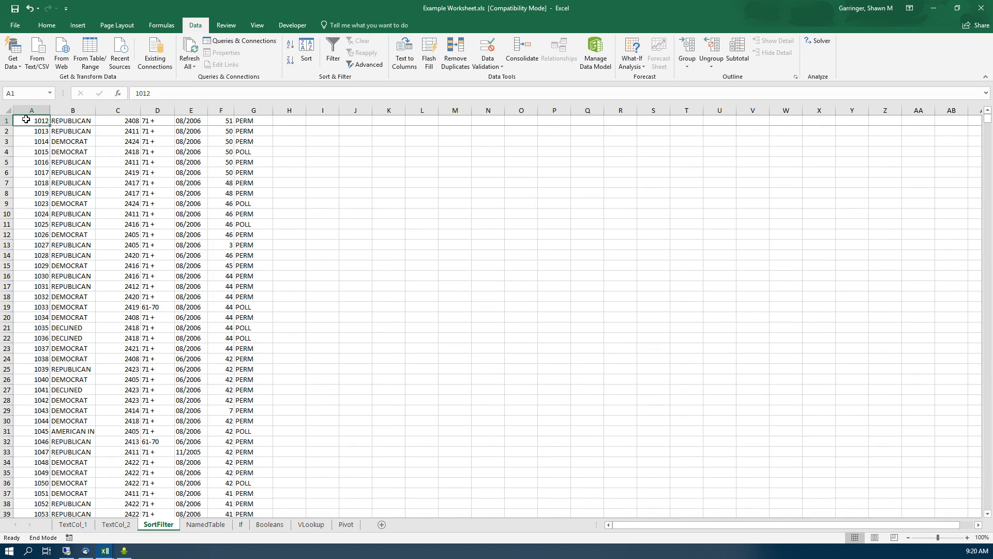
key("ctrl+Down")
scroll(134, 332, "down", 5)
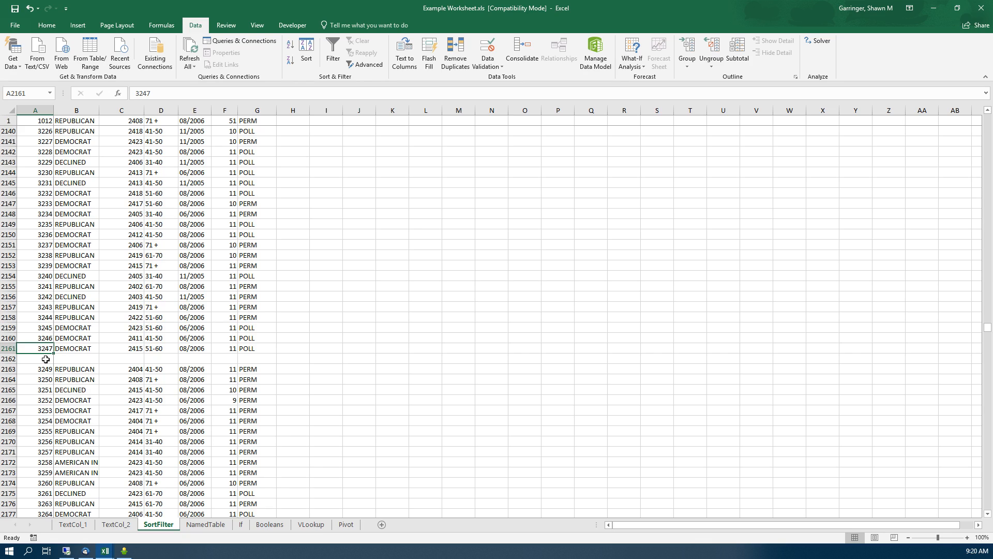
Step: Undo the clearing of row 2162
scroll(44, 359, "down", 2)
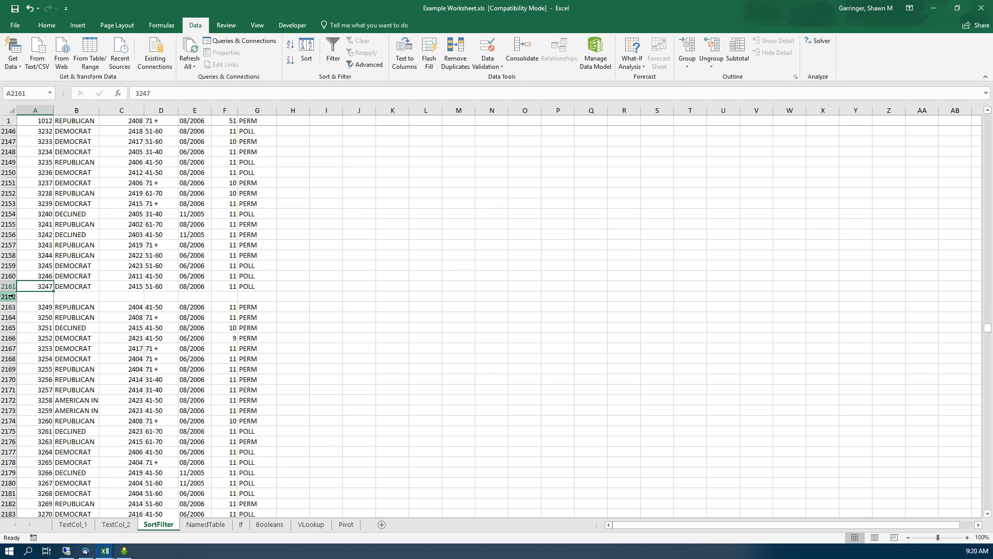
left_click(29, 296)
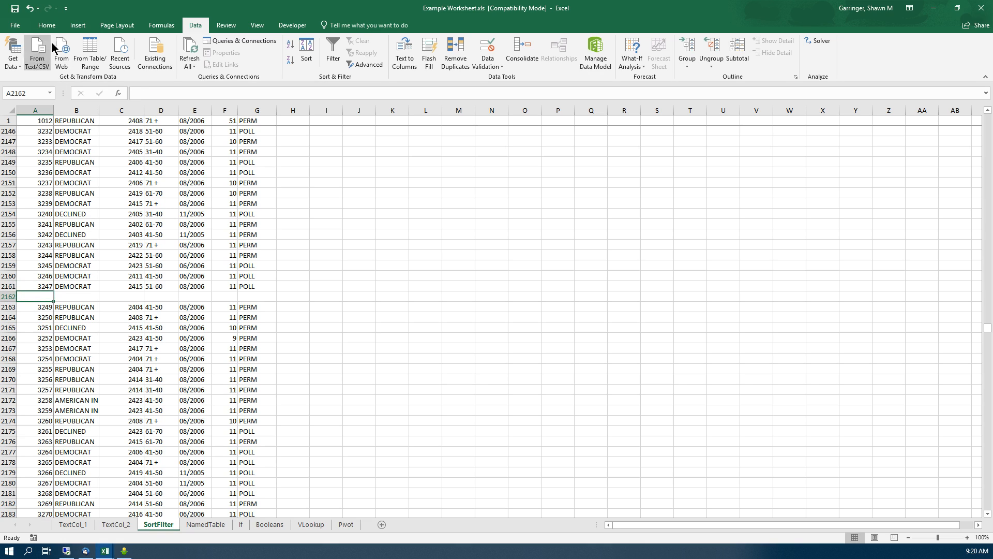
left_click(30, 9)
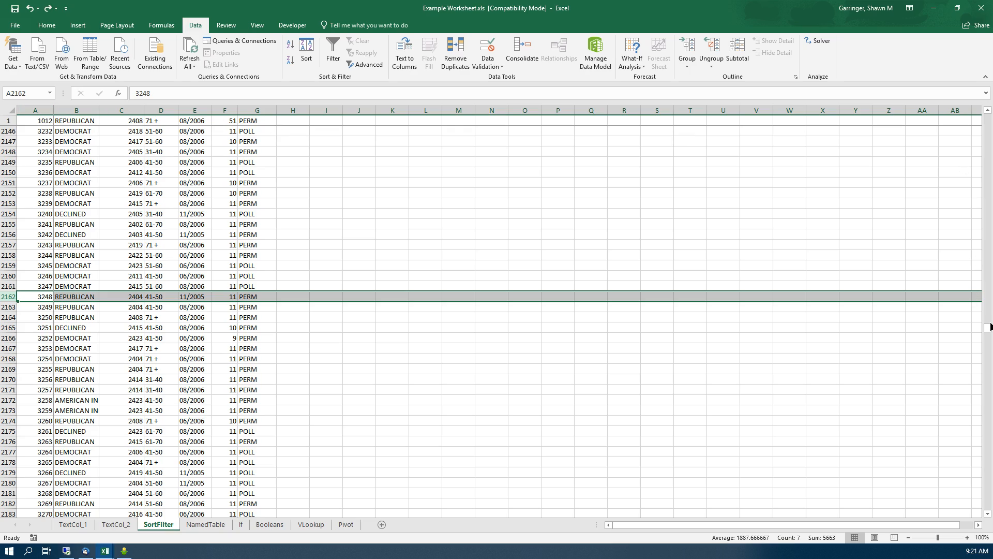
Step: Insert a blank row above the first voter record on the SortFilter sheet
left_click_drag(989, 329, 979, 102)
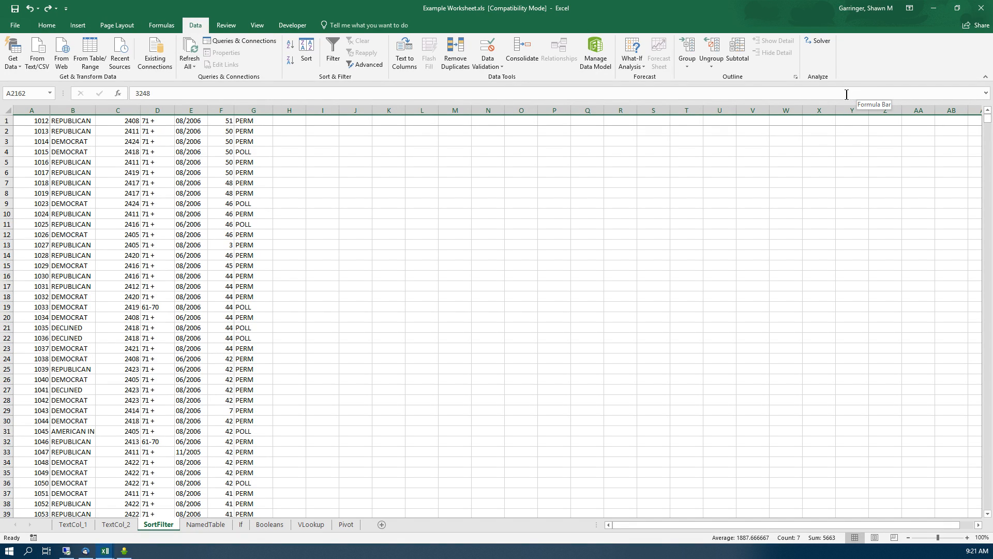
left_click(5, 121)
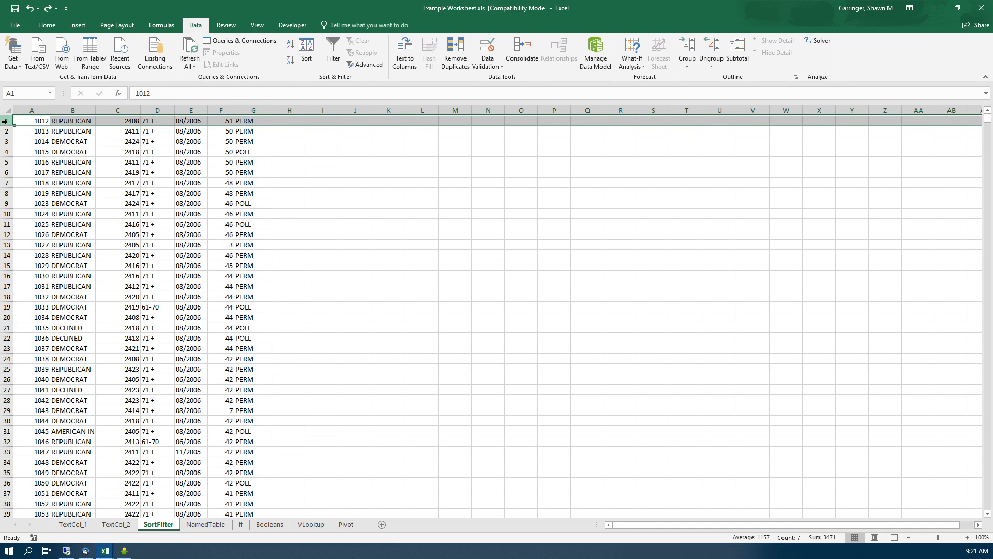
right_click(5, 121)
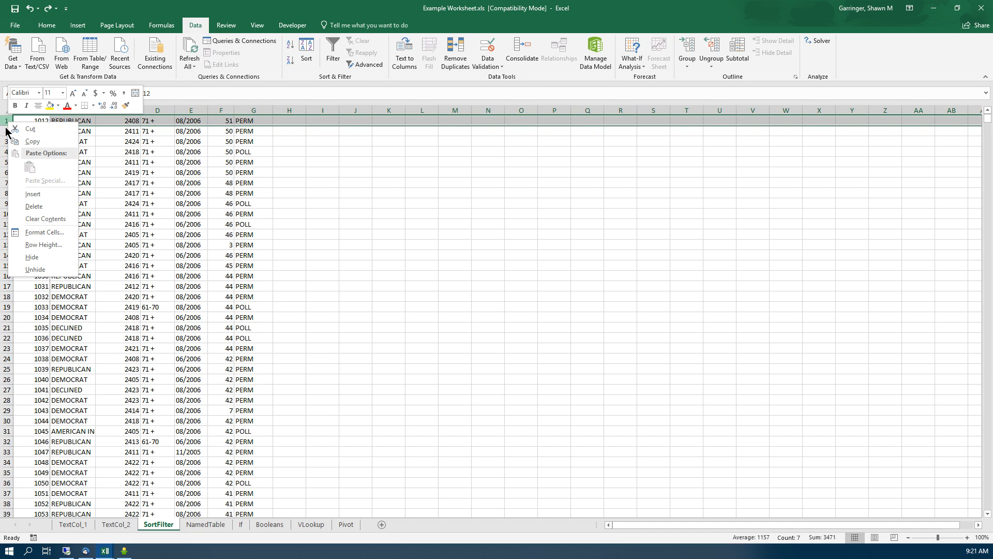
left_click(31, 195)
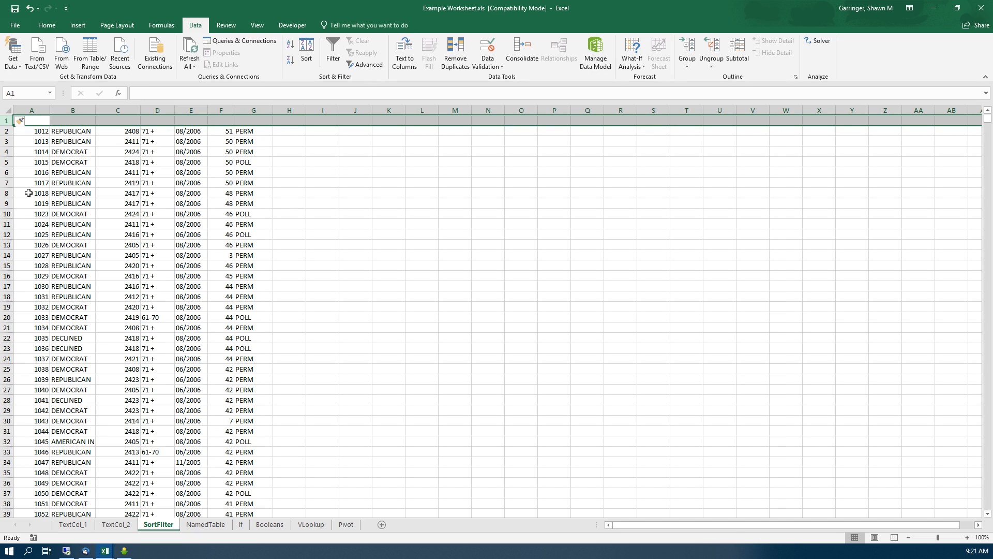
Step: Enter the column headers Voter ID #, Party and Pres in cells A1 to C1
left_click(33, 121)
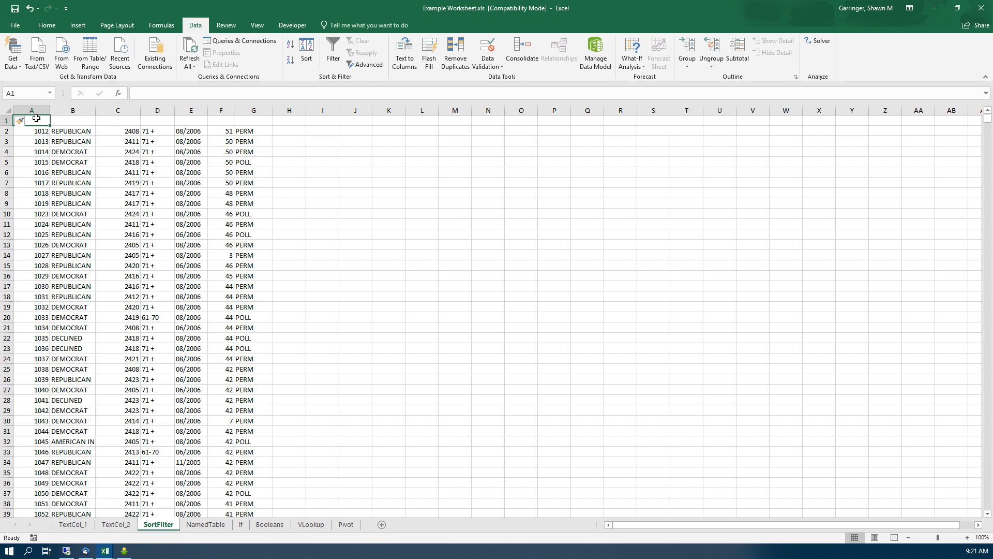
type("Voter ID #")
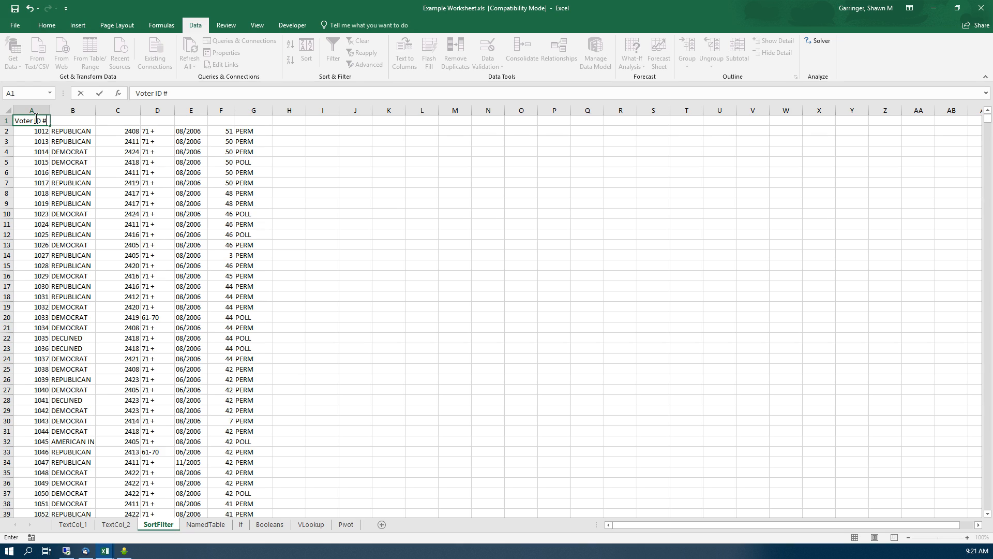
key("Tab")
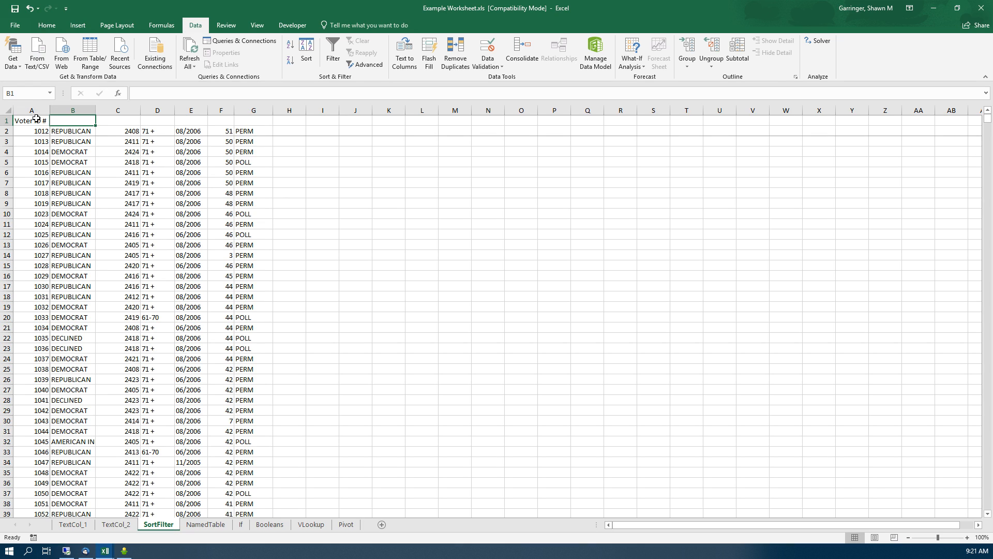
type("Party")
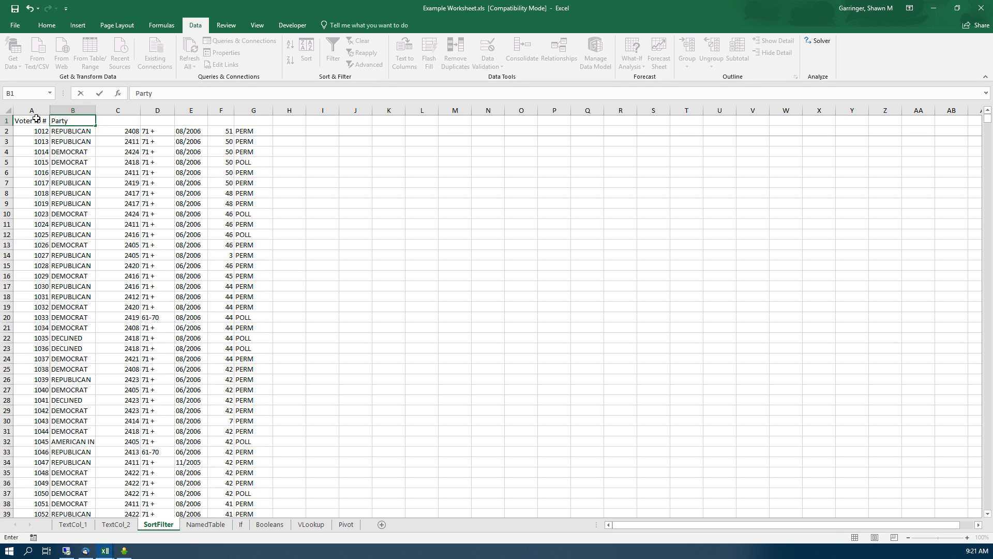
key("Tab")
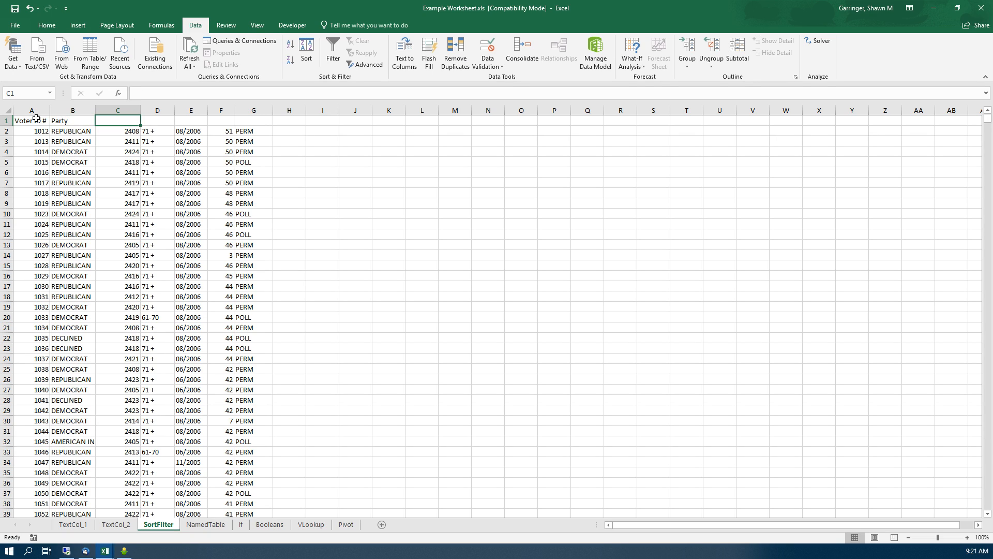
type("Pres")
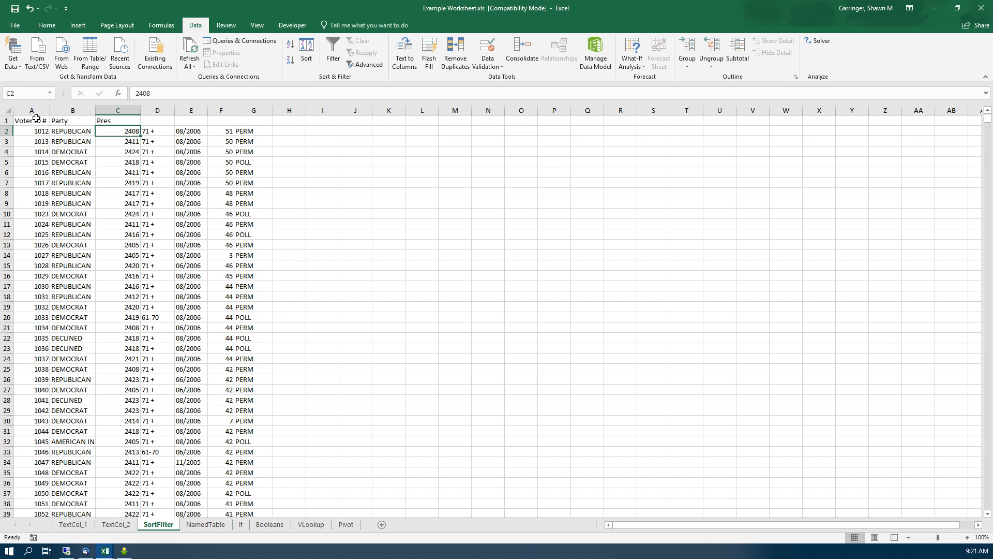
key("Tab")
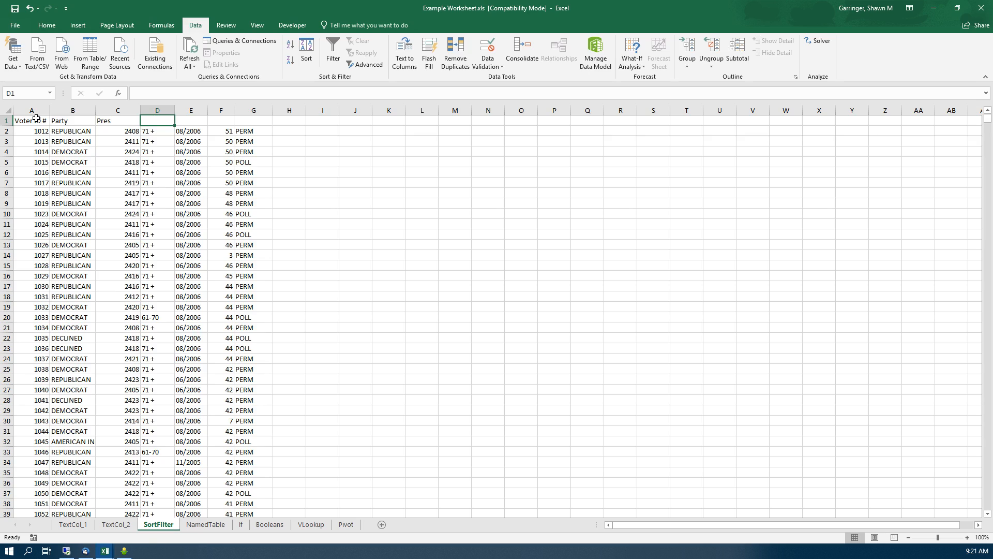
Step: Enter the column headers Age, Last Voted Date and Registered Years in cells D1 to F1
type("Age")
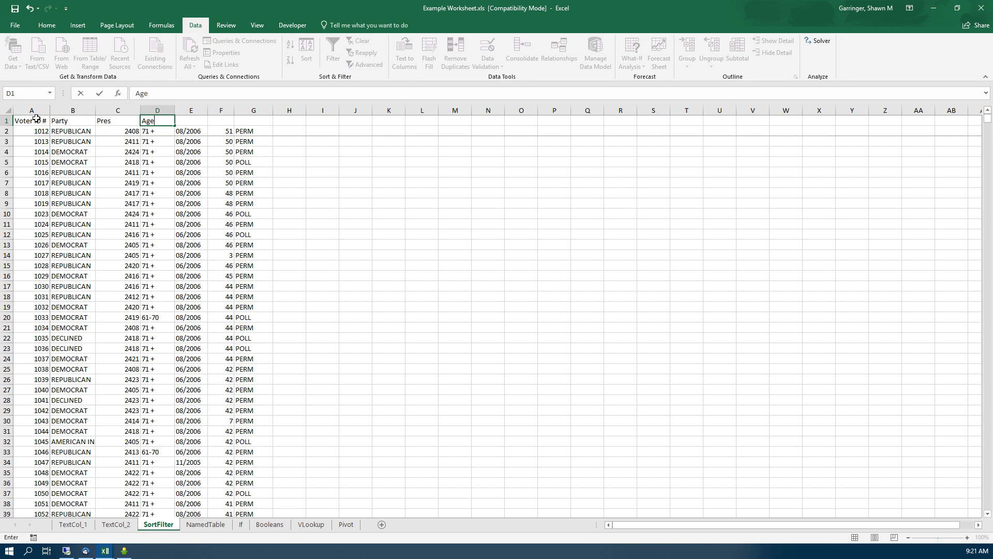
key("Tab")
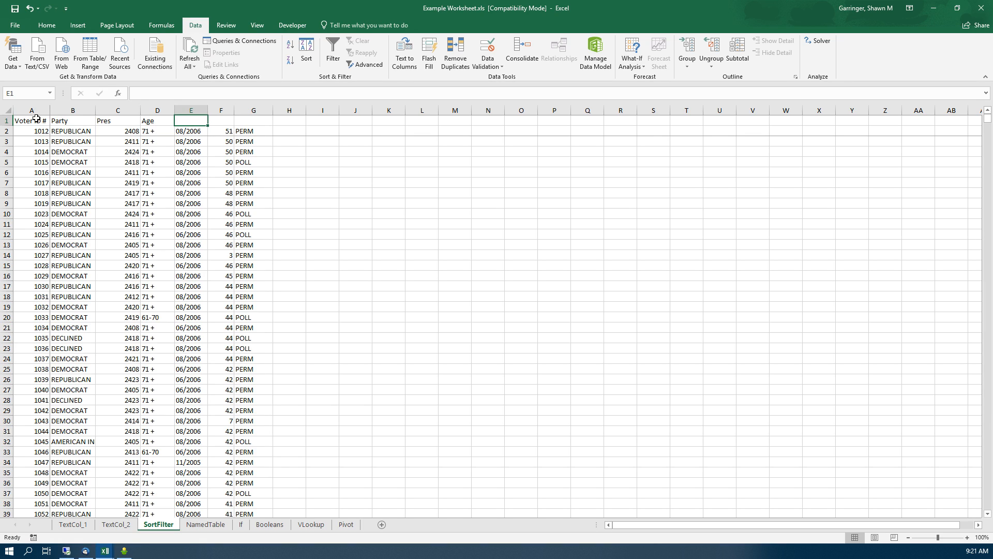
type("Last Vote")
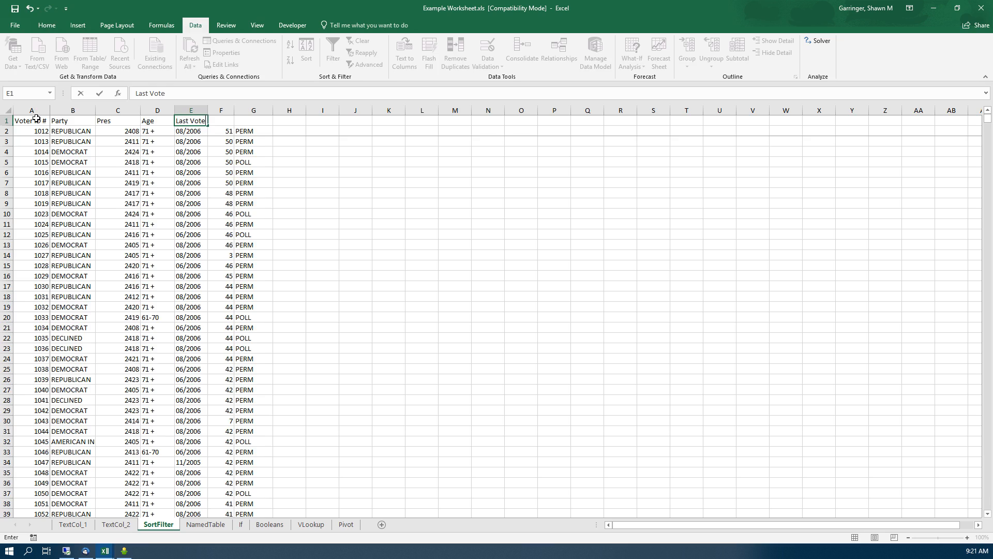
type("d Date")
key("Return")
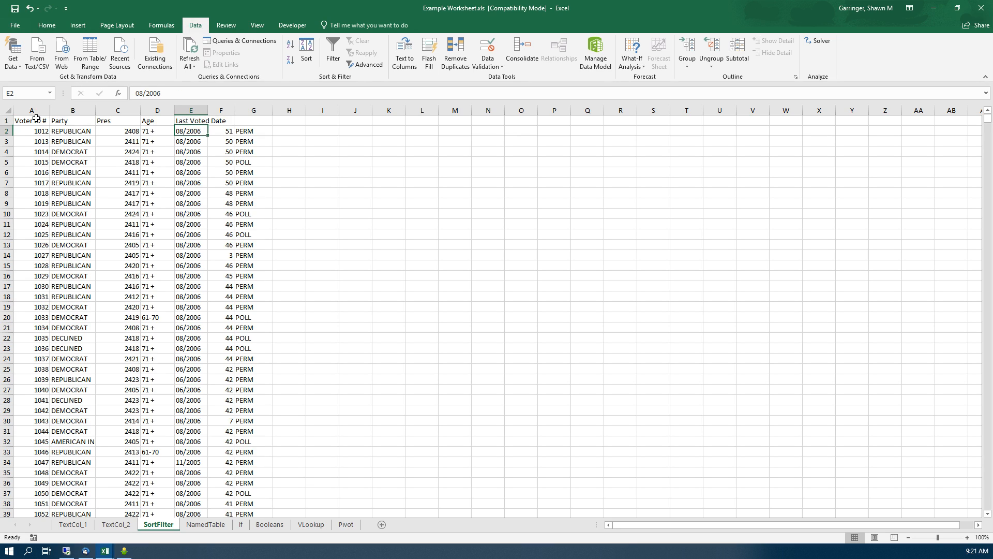
left_click(225, 120)
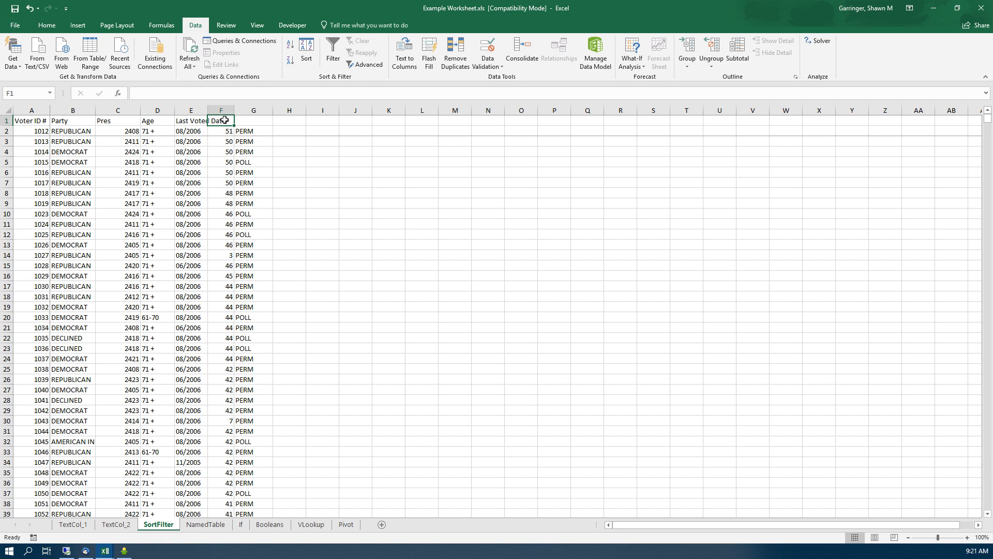
type("Register")
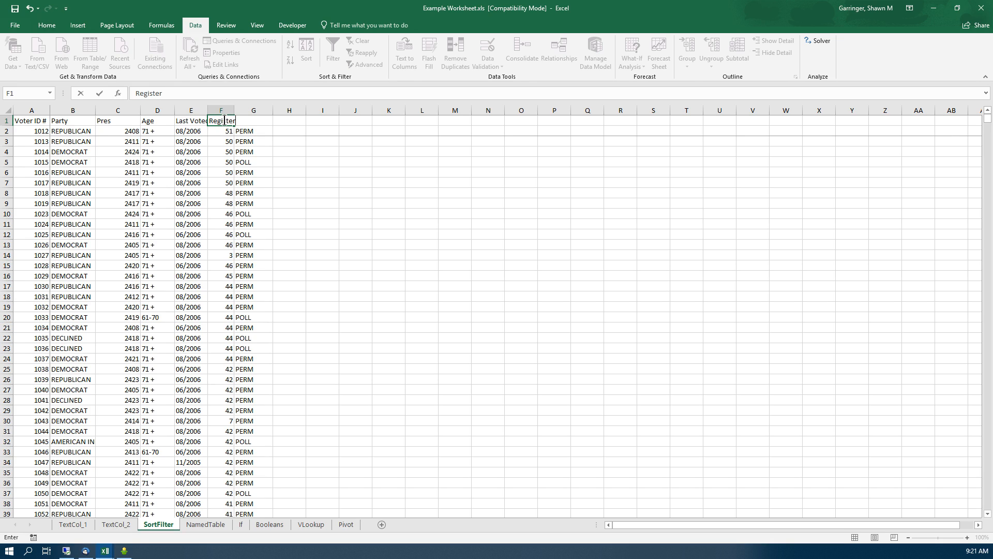
type("ed Years")
key("Tab")
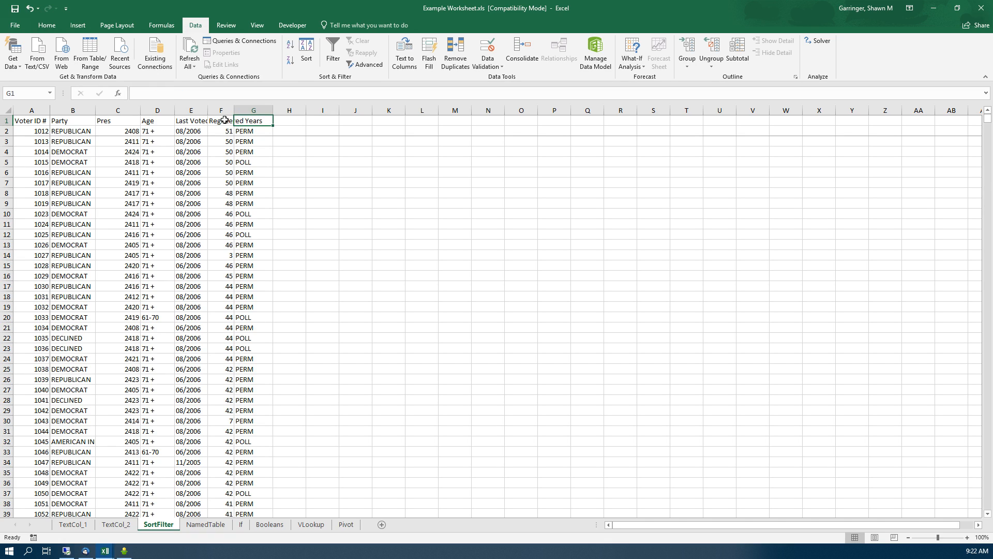
Step: Enter the column header Voter Type in cell G1
type("V")
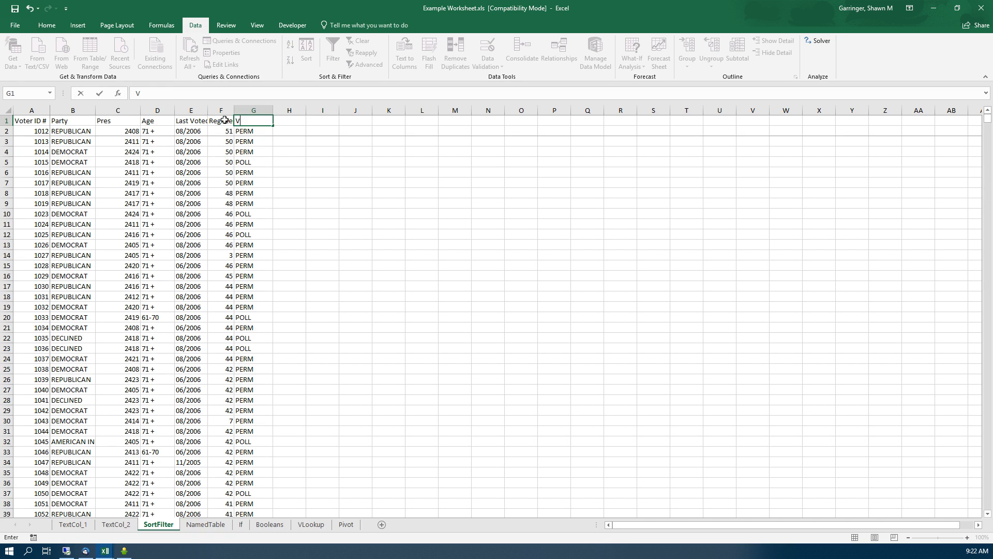
type("oter Typ")
key("Return")
Step: Autofit the widths of columns A to G on the SortFilter sheet
mouse_move(253, 110)
left_mouse_down()
mouse_move(21, 111)
mouse_move(250, 109)
left_mouse_up()
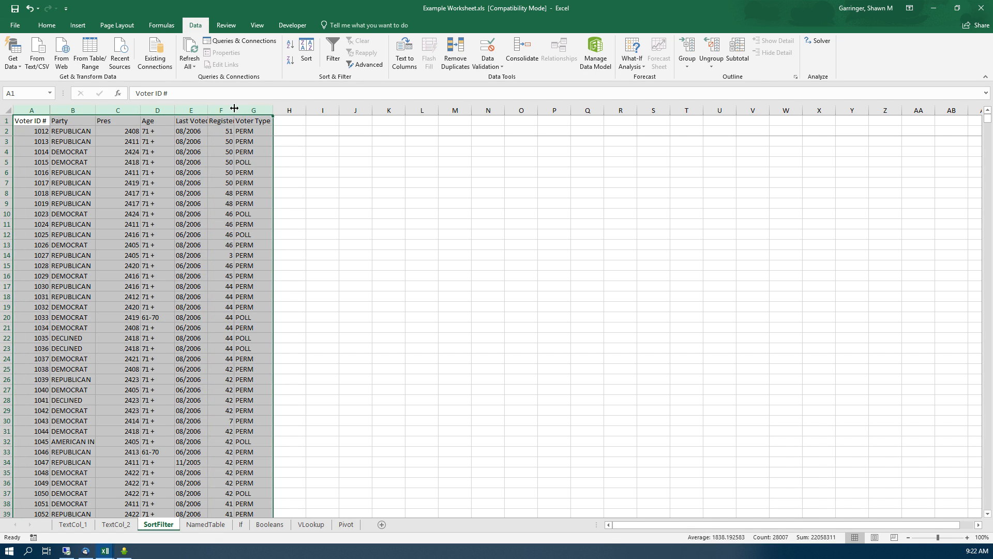
double_click(234, 109)
left_click(231, 202)
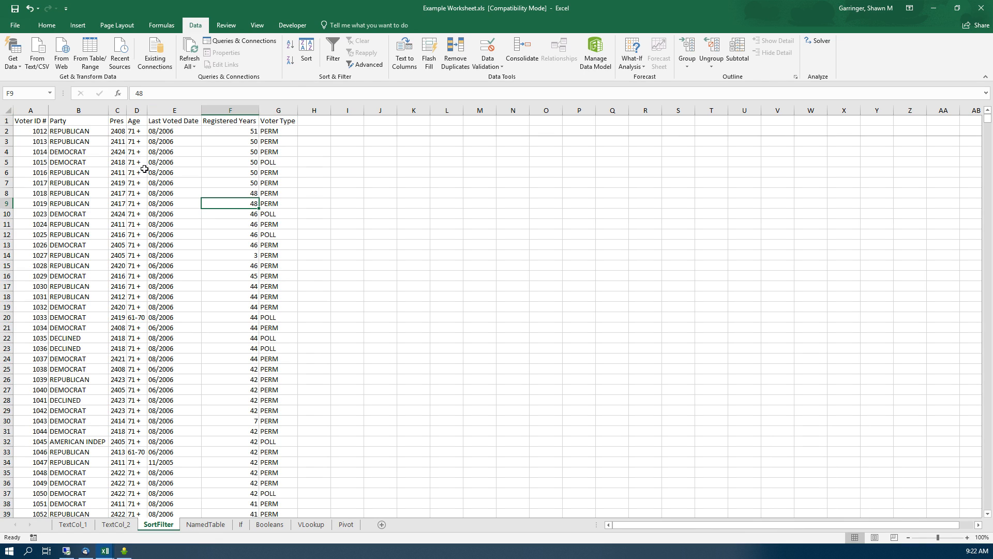
Step: Turn on filtering for columns A to G and autofit their widths again so the headers fit beside the filter arrows
left_click(15, 110)
left_click_drag(15, 112, 268, 104)
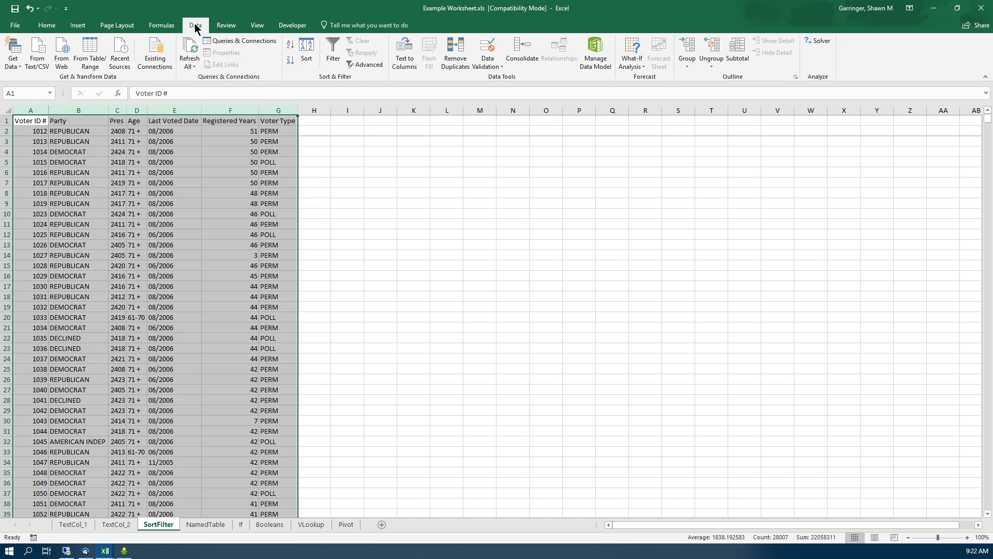
left_click(334, 49)
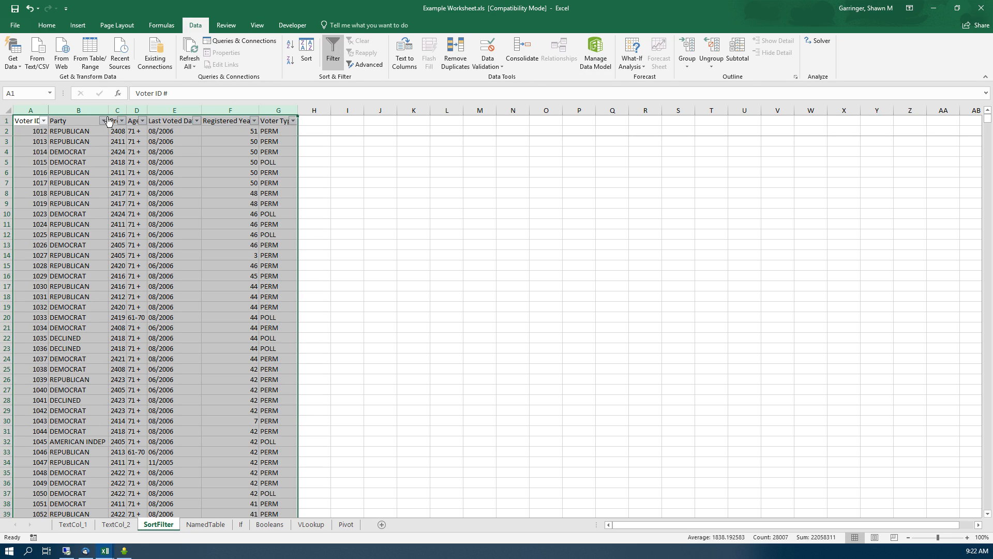
double_click(47, 109)
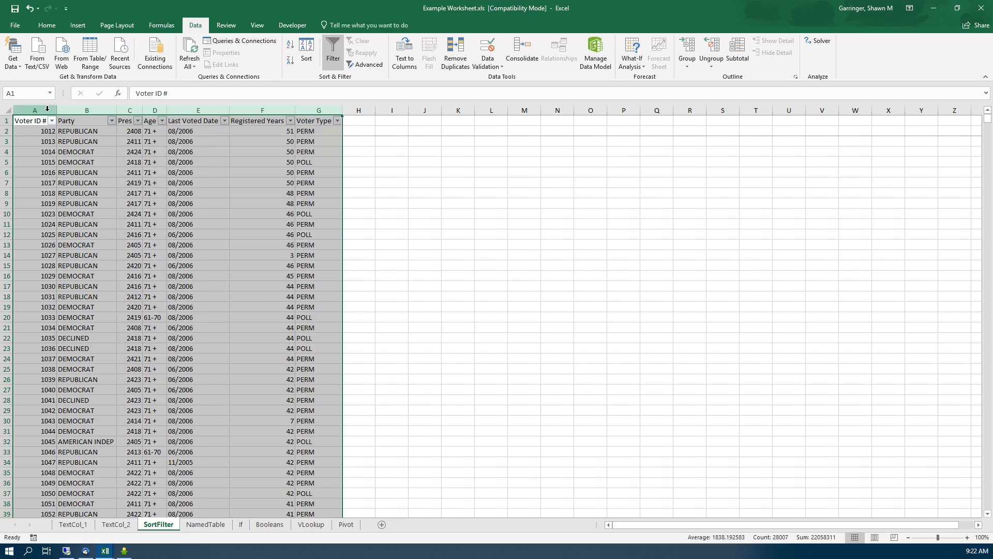
left_click(84, 179)
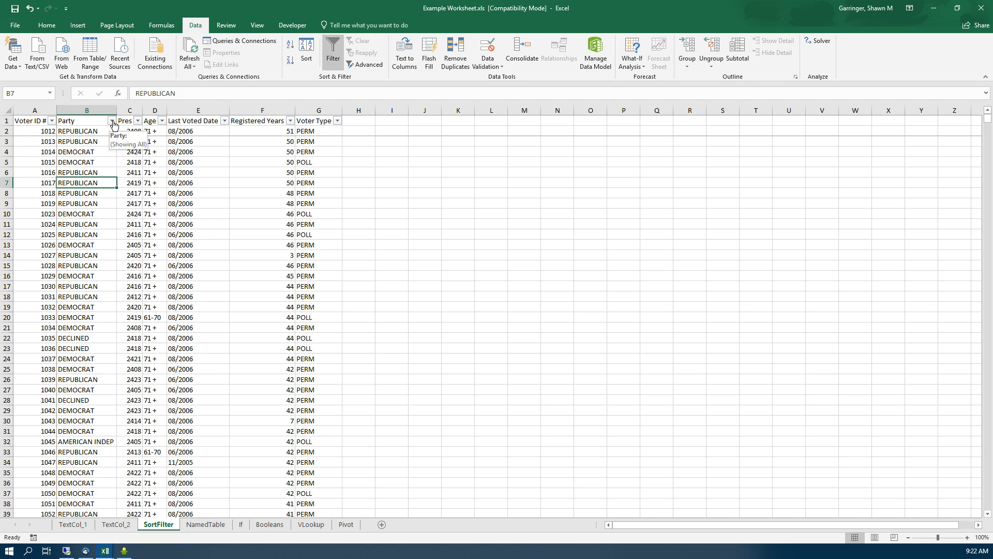
Step: Filter the Party column to show only DEMOCRAT records
left_click(111, 121)
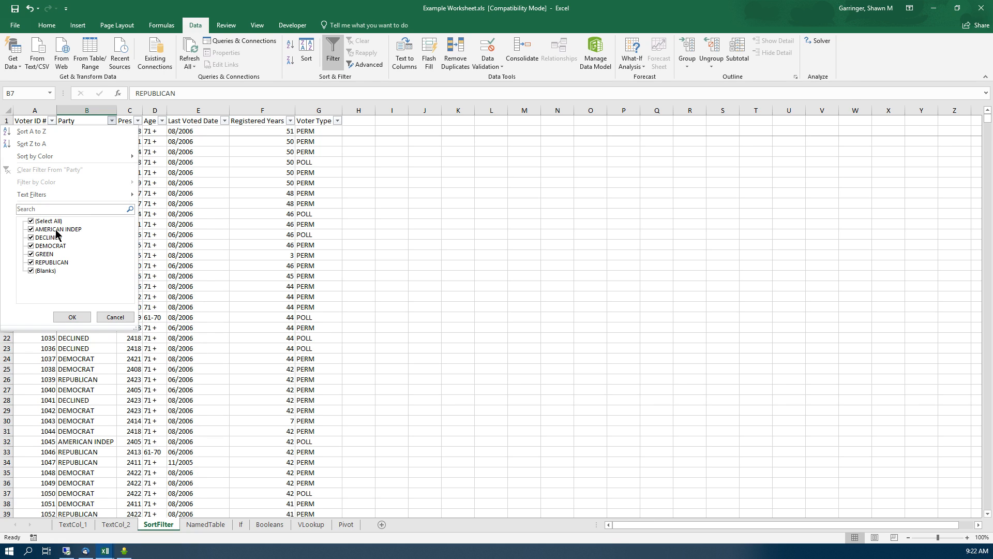
left_click(31, 222)
left_click(33, 245)
left_click(73, 317)
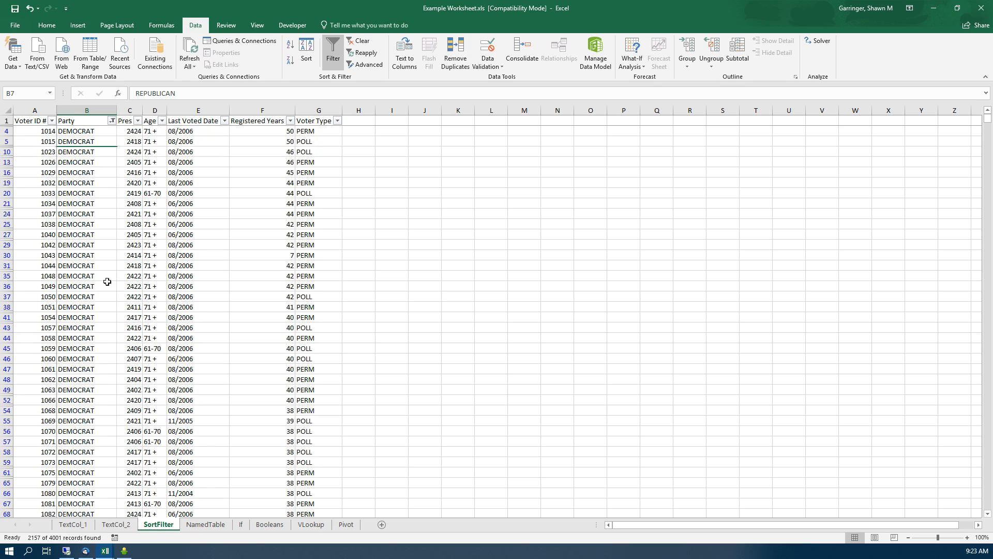
Step: Change the Party filter to show only REPUBLICAN records
left_click(111, 121)
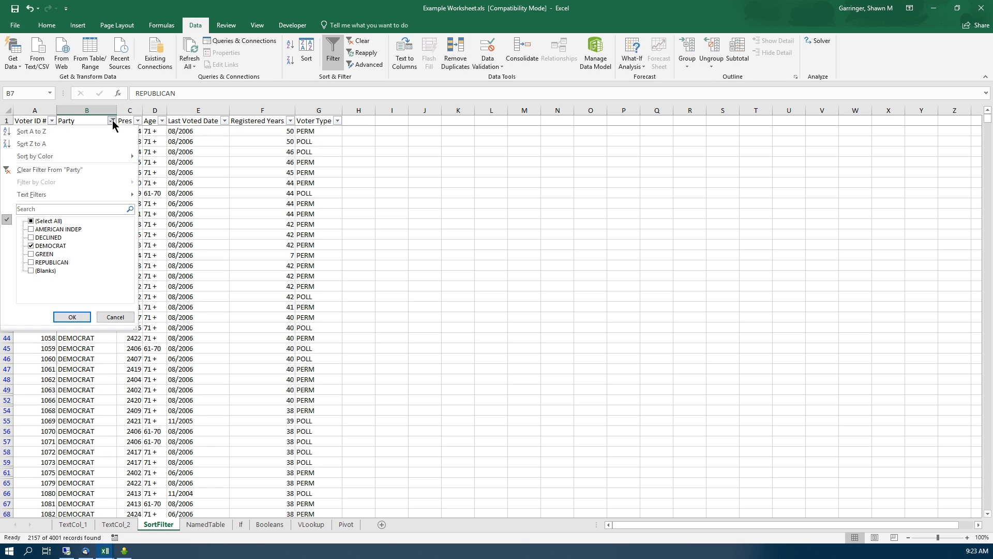
left_click(32, 246)
left_click(31, 263)
left_click(80, 316)
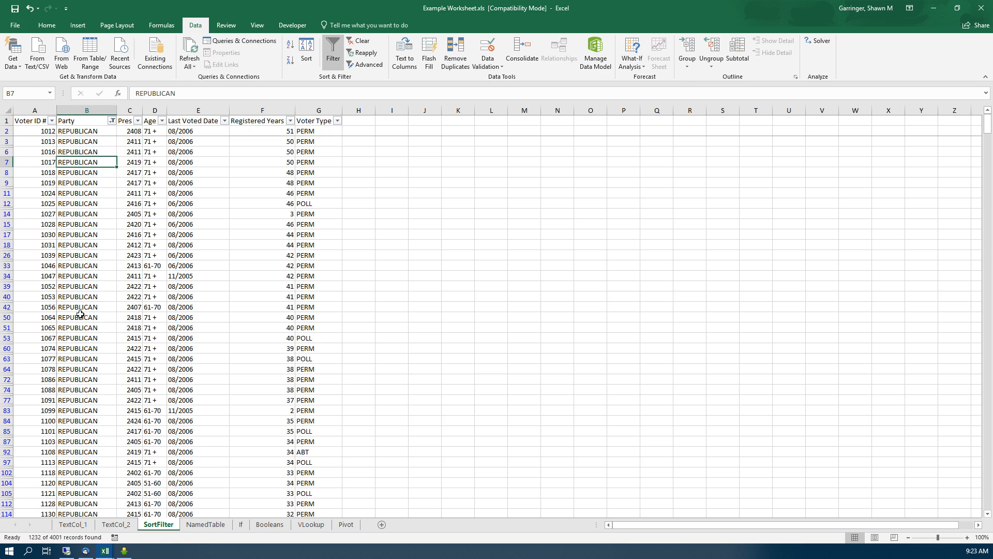
Step: Reselect all values in the Party filter to show every record
left_click(111, 121)
left_click(31, 221)
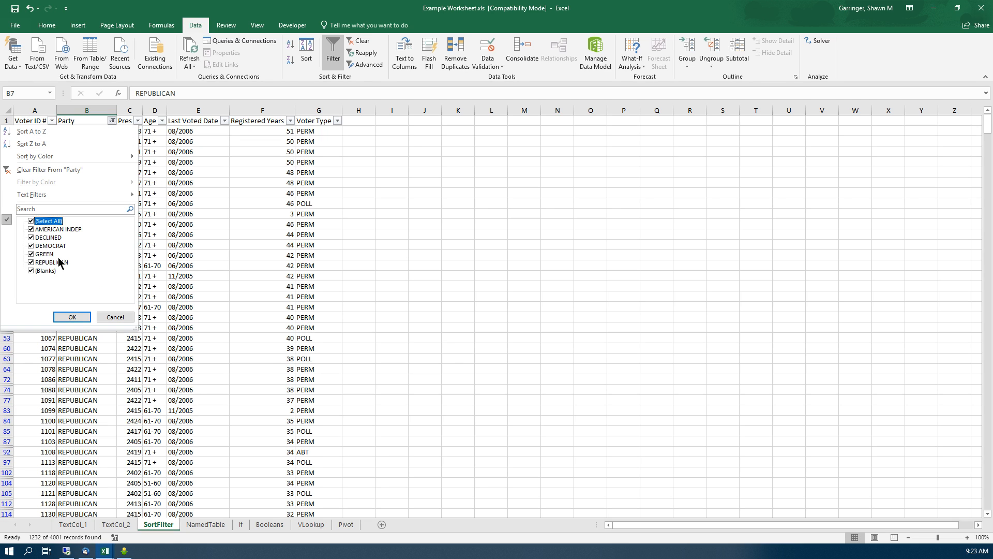
left_click(74, 316)
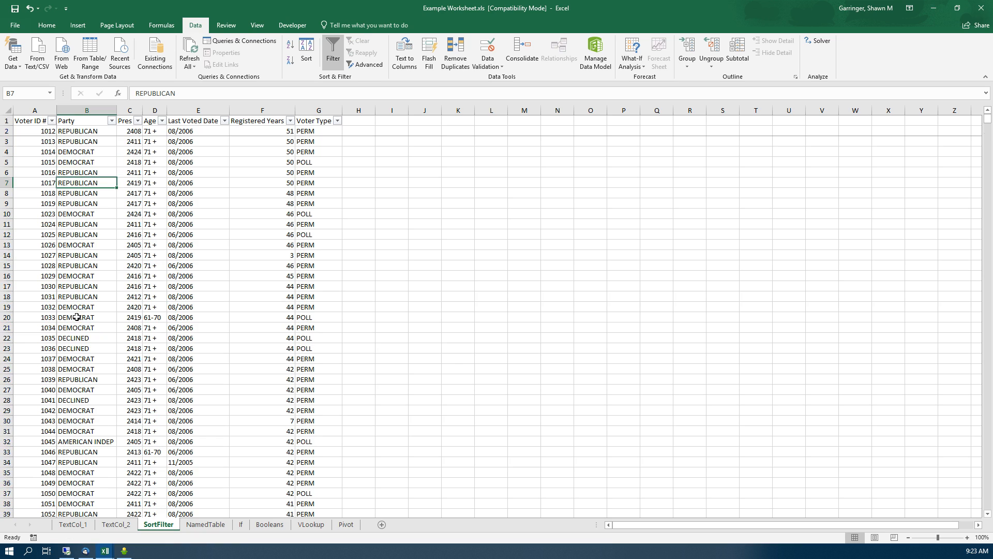
Step: Filter the Pres column to show only precinct 2414
left_click(138, 121)
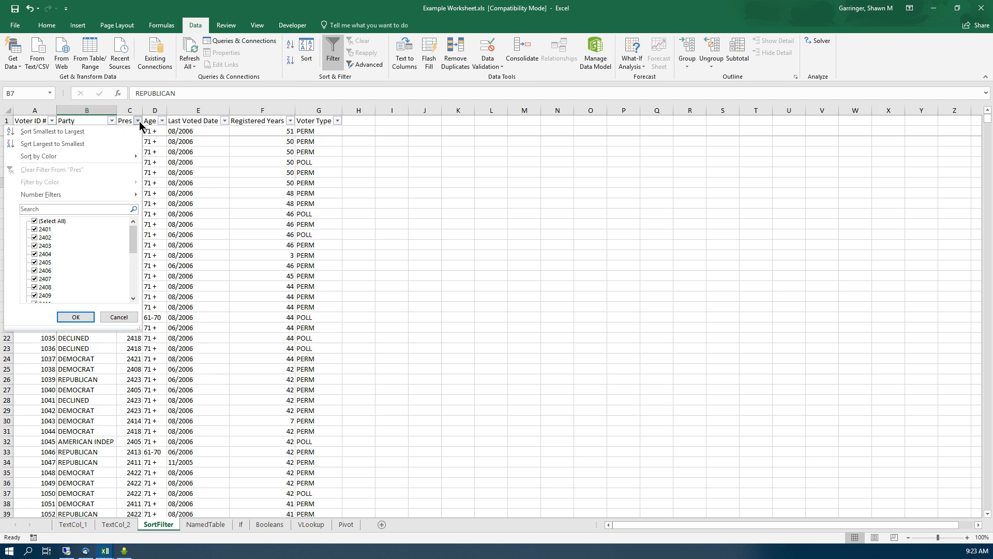
left_click(34, 223)
left_click_drag(137, 248, 138, 265)
left_click(34, 279)
left_click(76, 317)
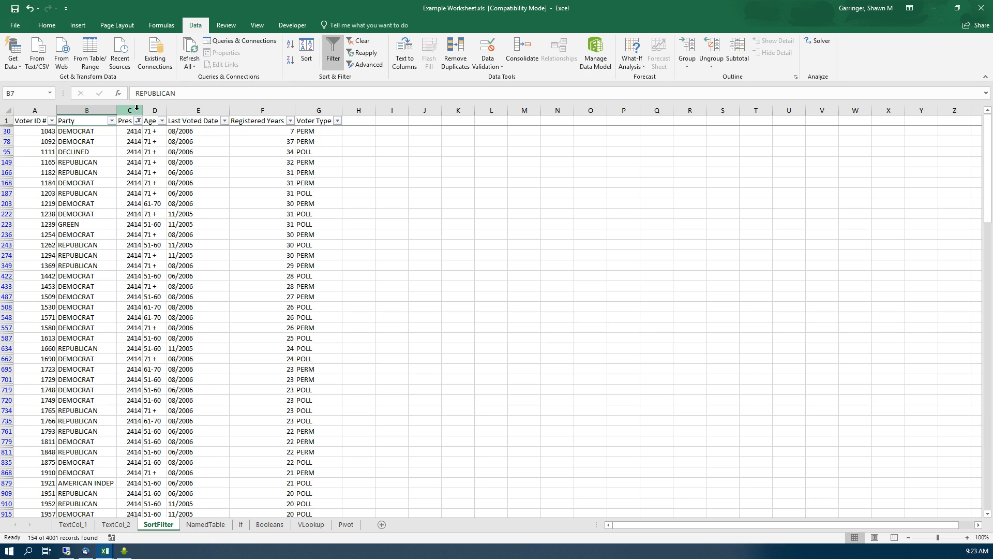
Step: Narrow the precinct 2414 records to DEMOCRAT with the Party filter
left_click(111, 121)
left_click(31, 221)
left_click(31, 245)
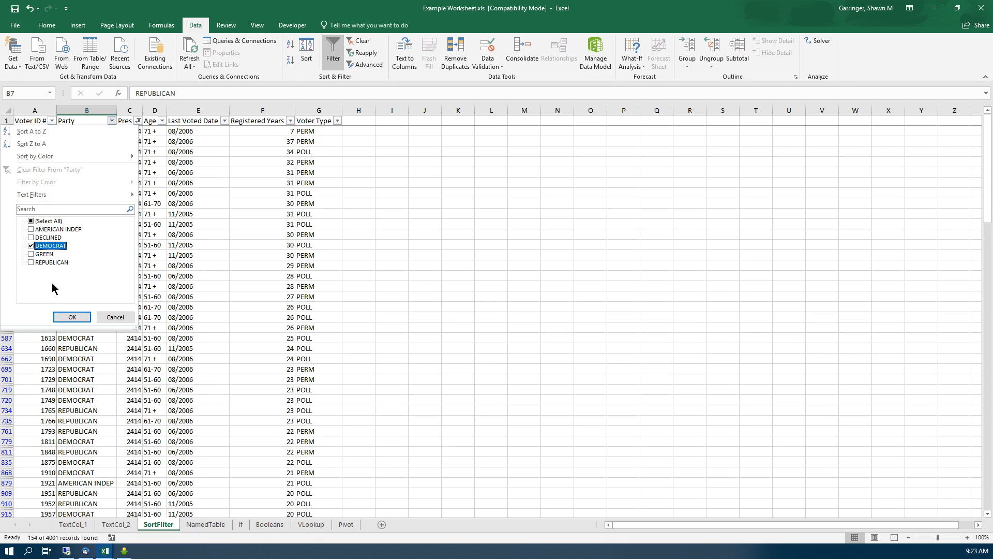
left_click(72, 317)
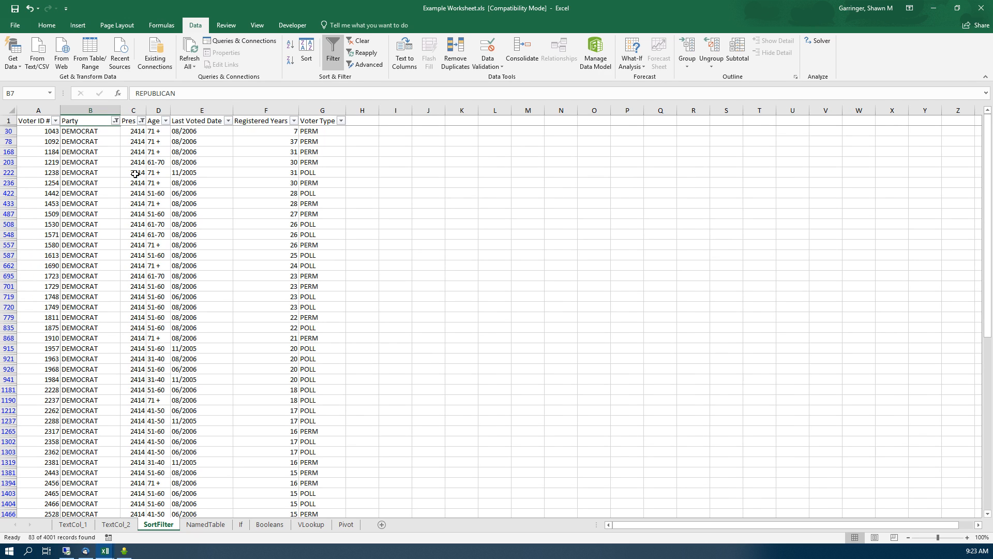
Step: Clear the filters from the Party and Pres columns
left_click(115, 120)
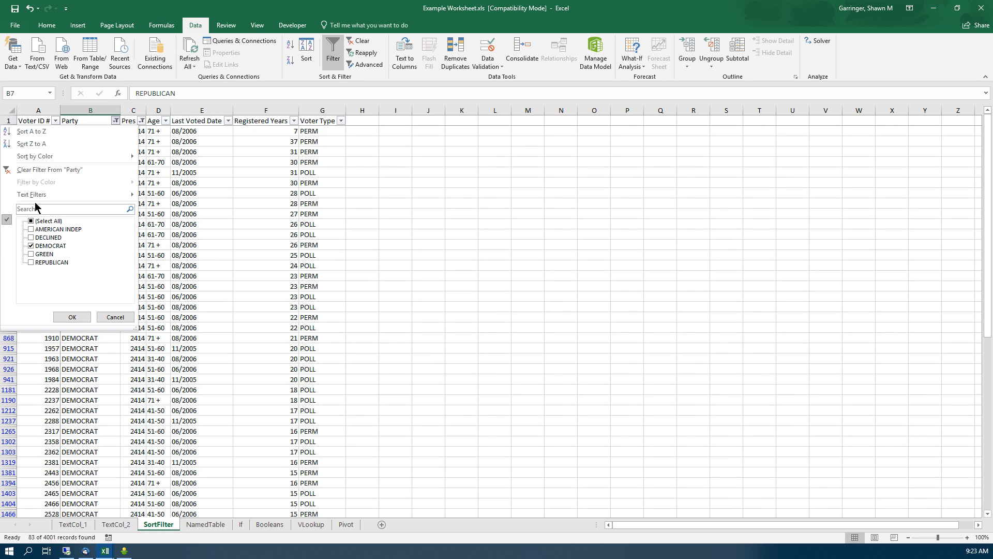
left_click(44, 173)
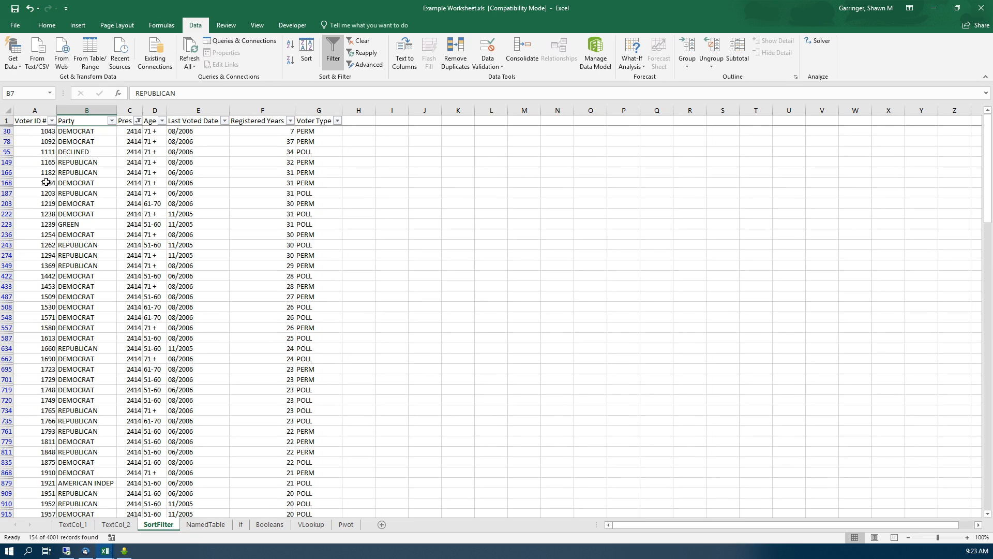
left_click(138, 121)
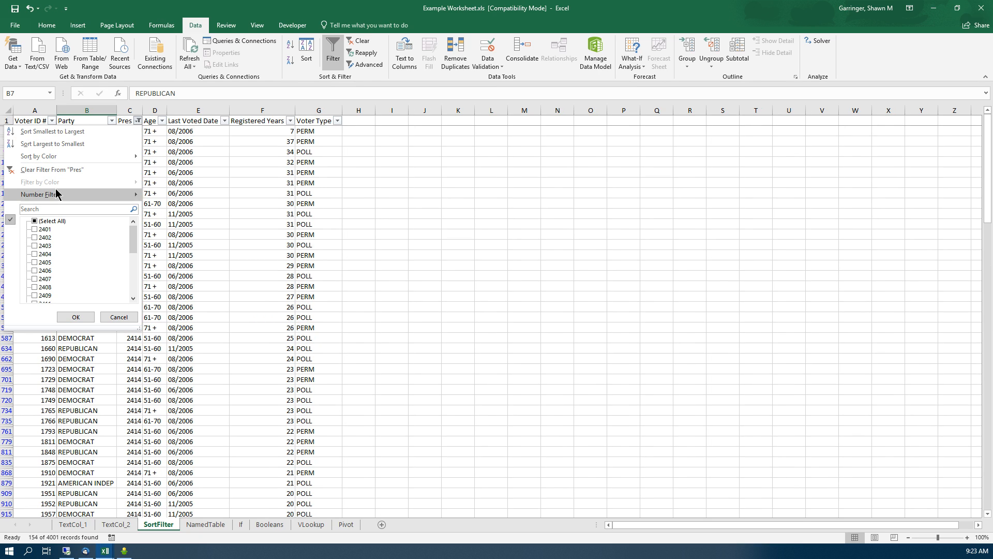
left_click(63, 171)
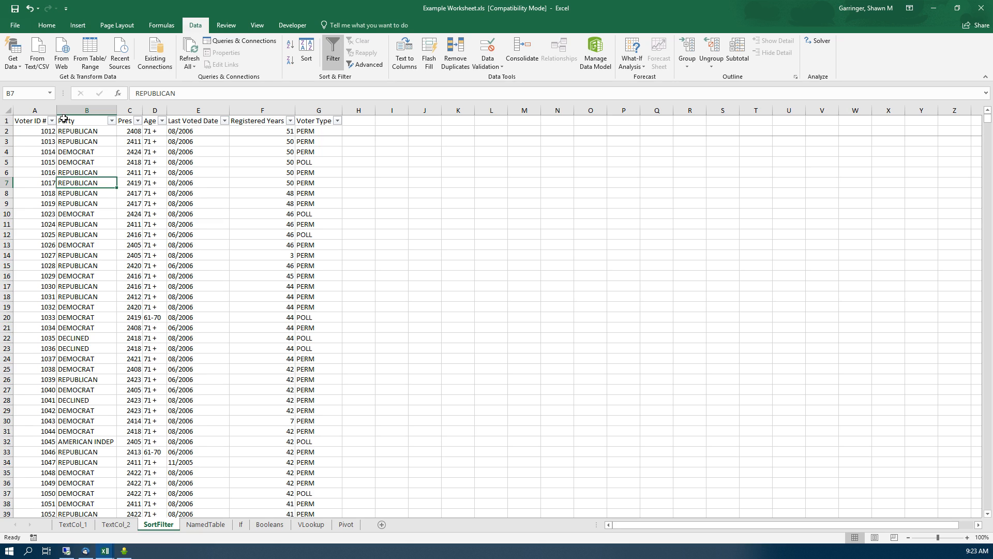
Step: Sort the voter records by Pres from smallest to largest and look through the sorted rows
left_click(138, 121)
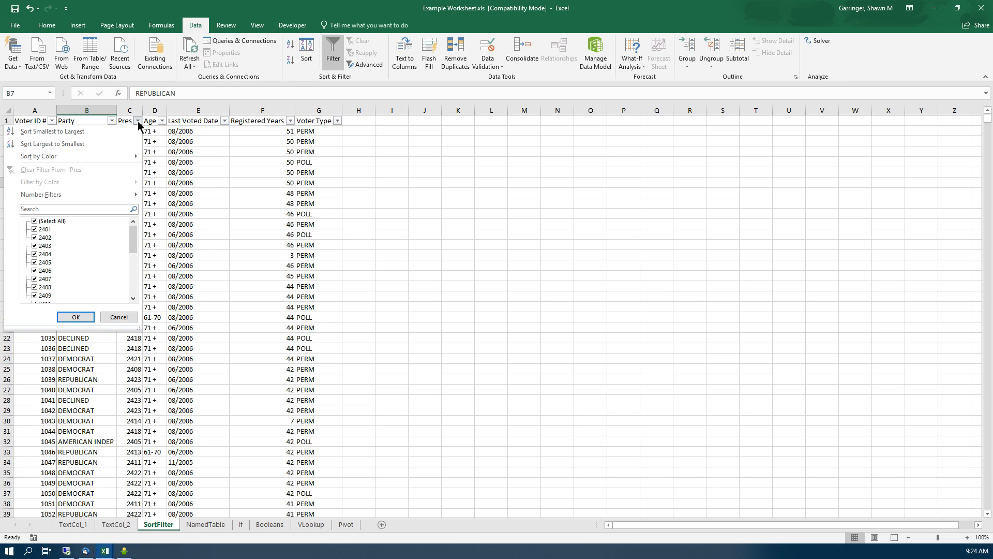
left_click(78, 132)
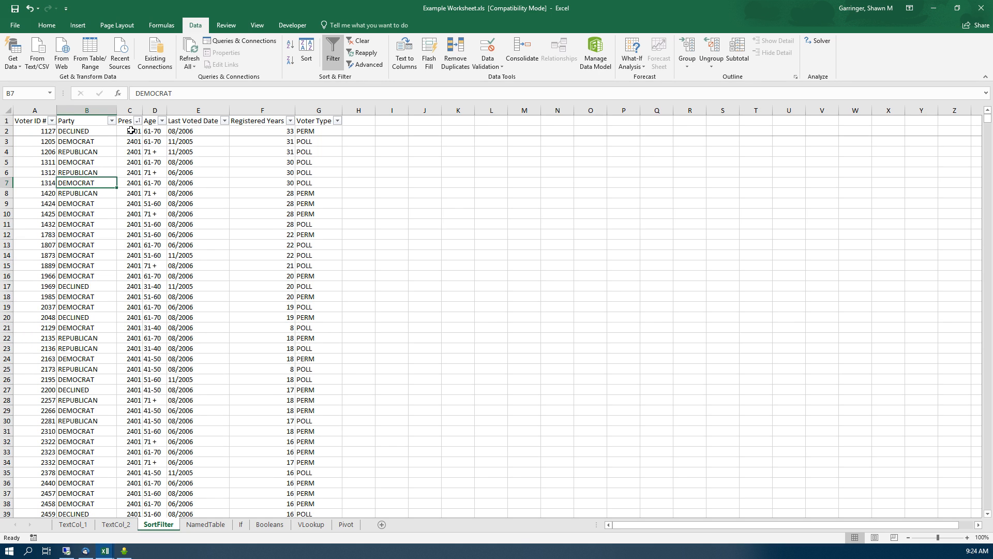
scroll(128, 134, "down", 3)
scroll(128, 135, "down", 20)
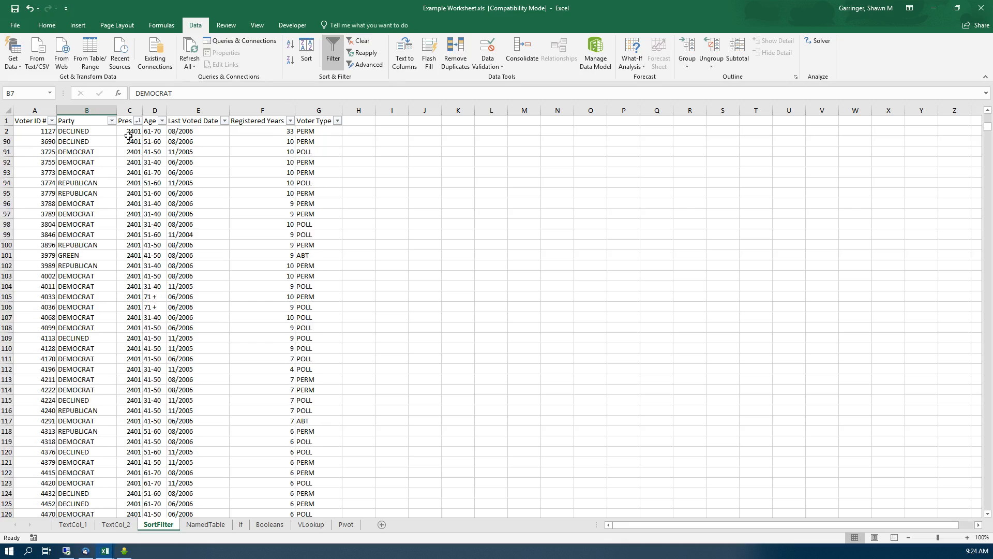
scroll(129, 135, "down", 20)
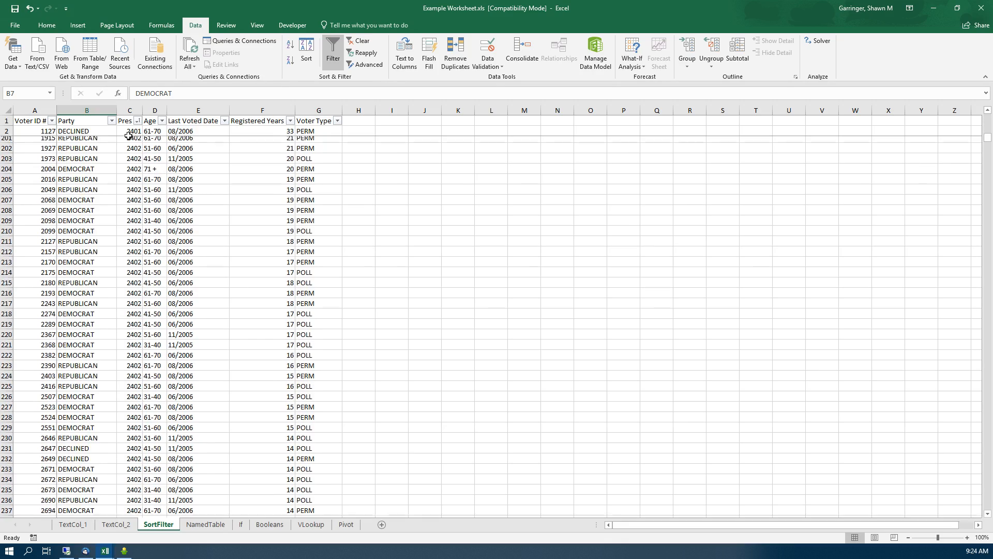
scroll(128, 136, "down", 20)
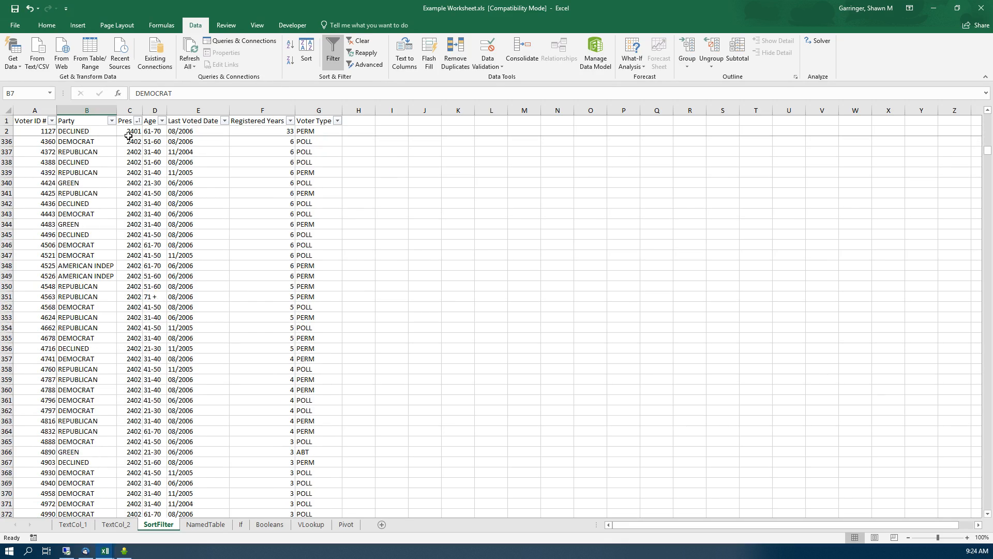
scroll(128, 135, "down", 20)
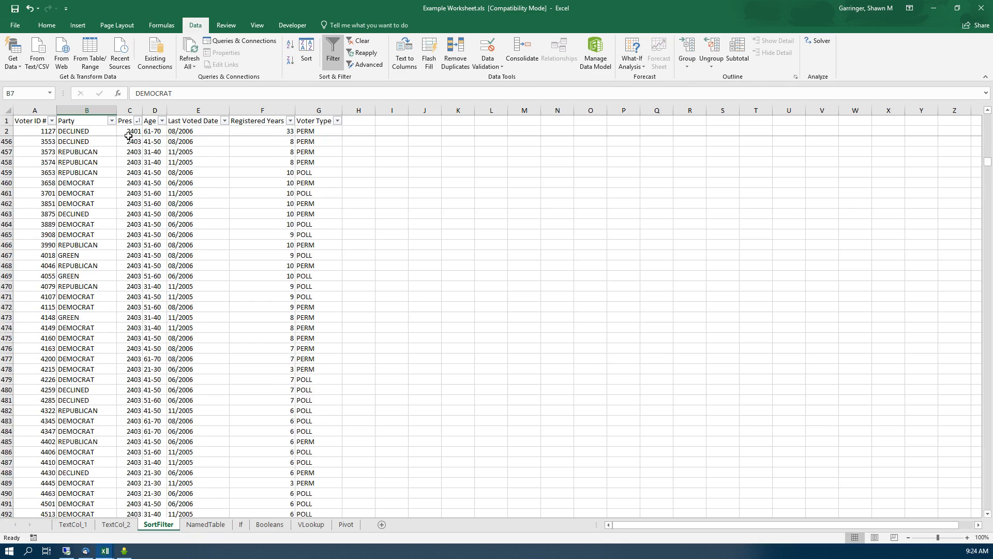
scroll(128, 136, "down", 20)
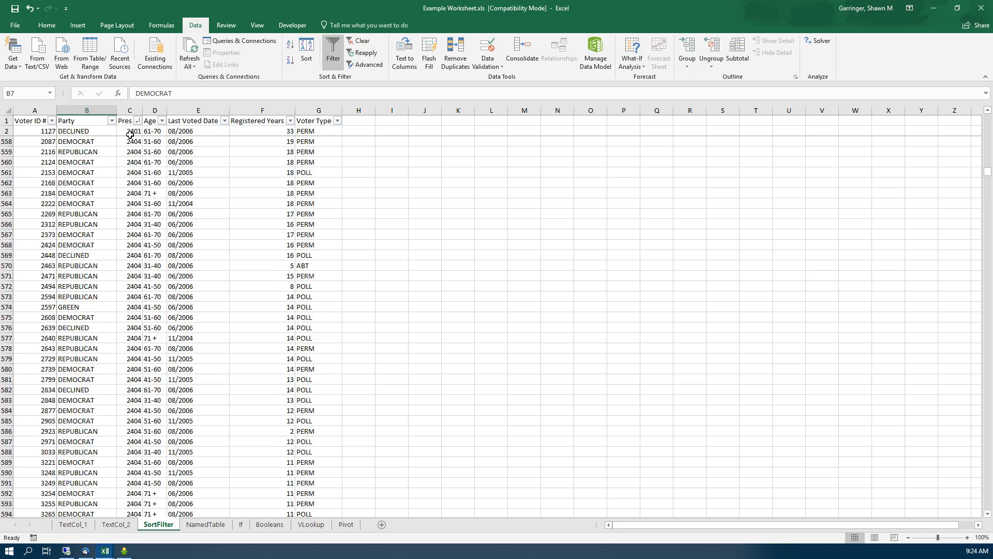
left_click_drag(988, 173, 987, 97)
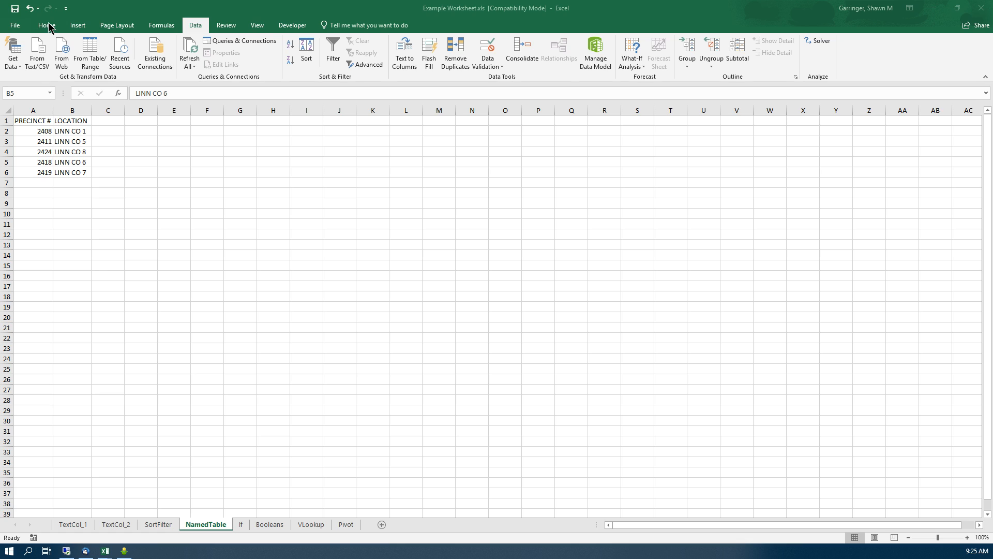
Step: Convert the precinct and location list in A1:B6 of the NamedTable sheet into a table with headers
left_click(78, 26)
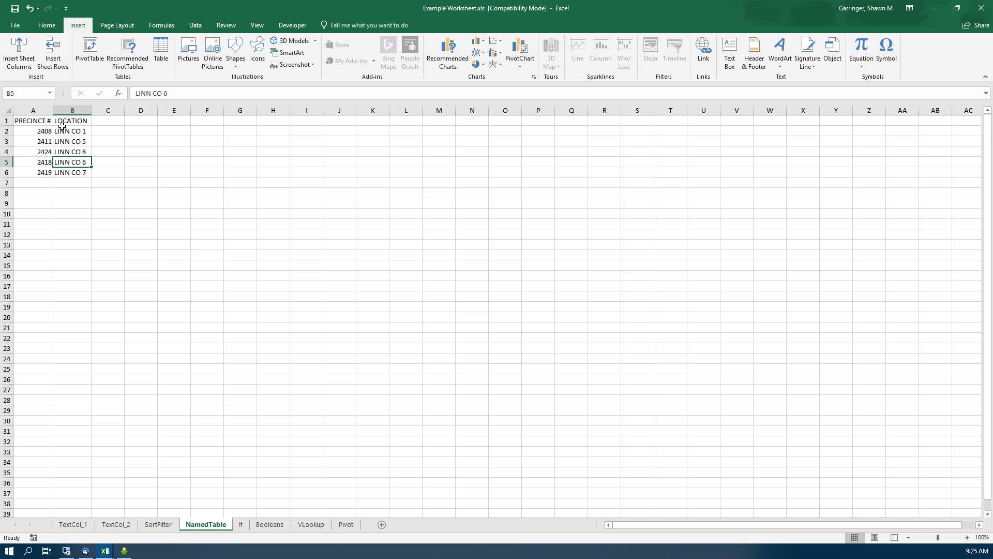
left_click_drag(38, 120, 68, 174)
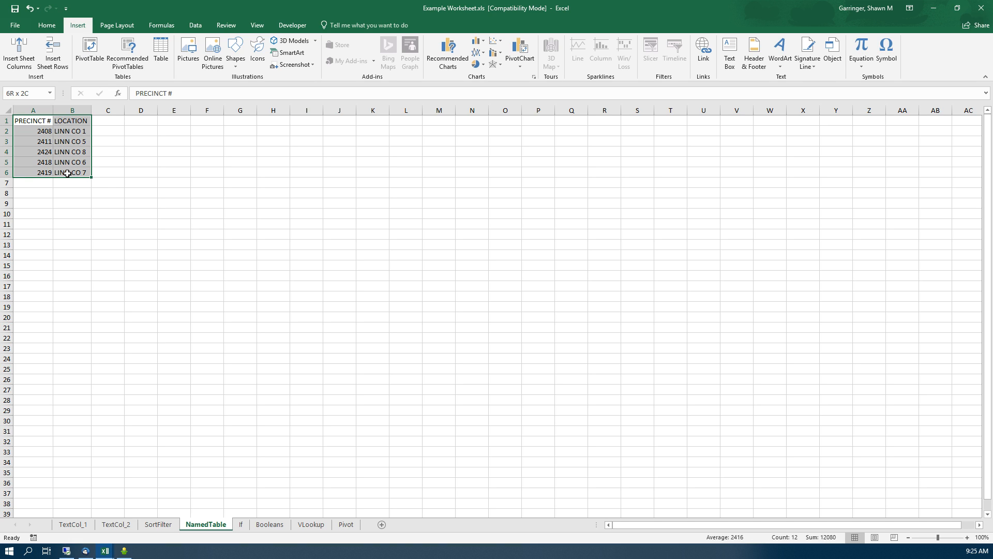
left_click(160, 49)
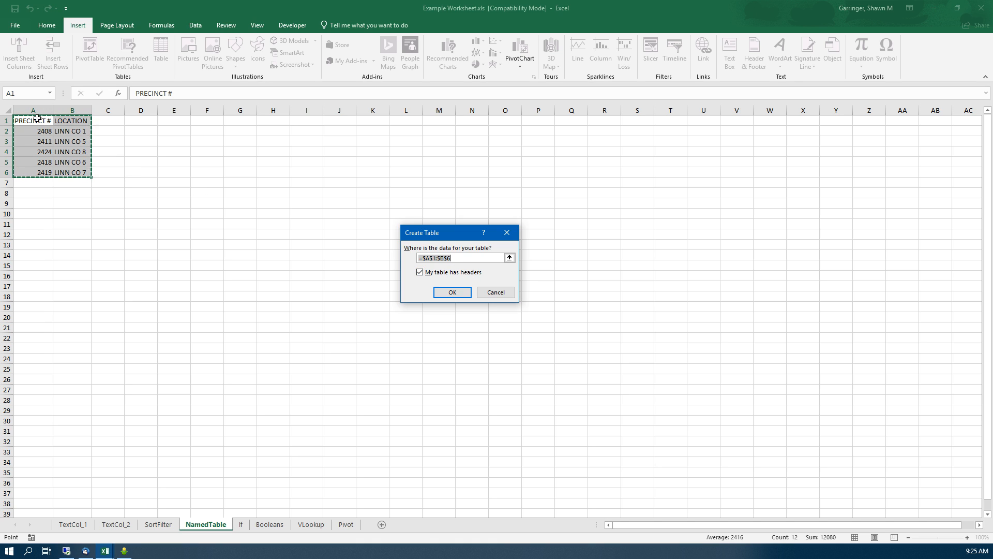
left_click(453, 292)
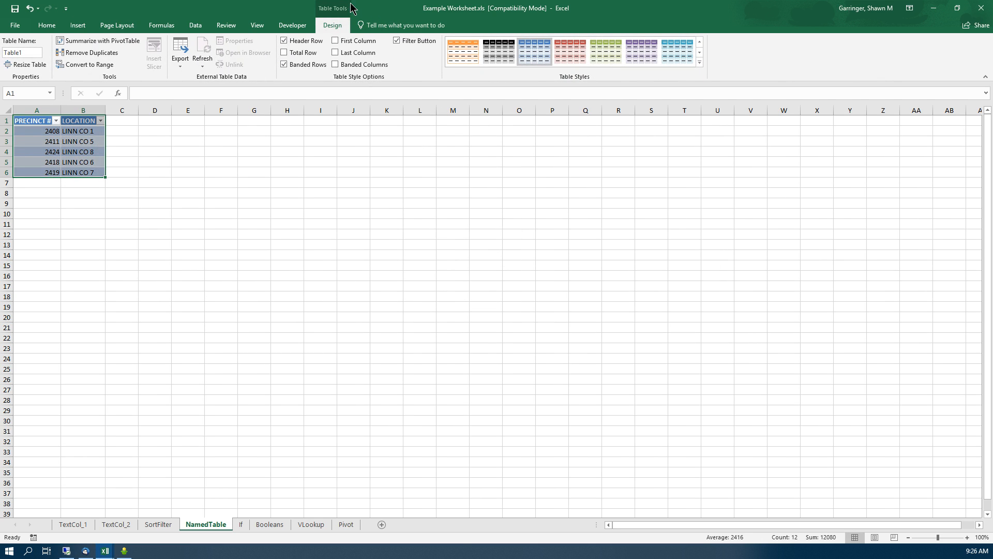
Step: Name the new precinct table PrecinctLookup and check the filter options of its PRECINCT # column
left_click(28, 52)
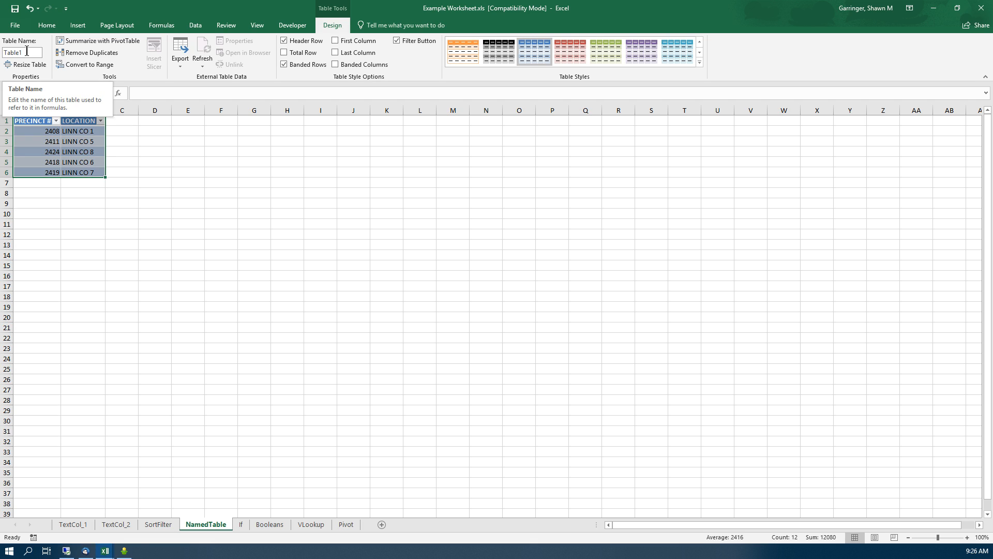
left_click(27, 51)
left_click(27, 53)
double_click(25, 53)
type("P")
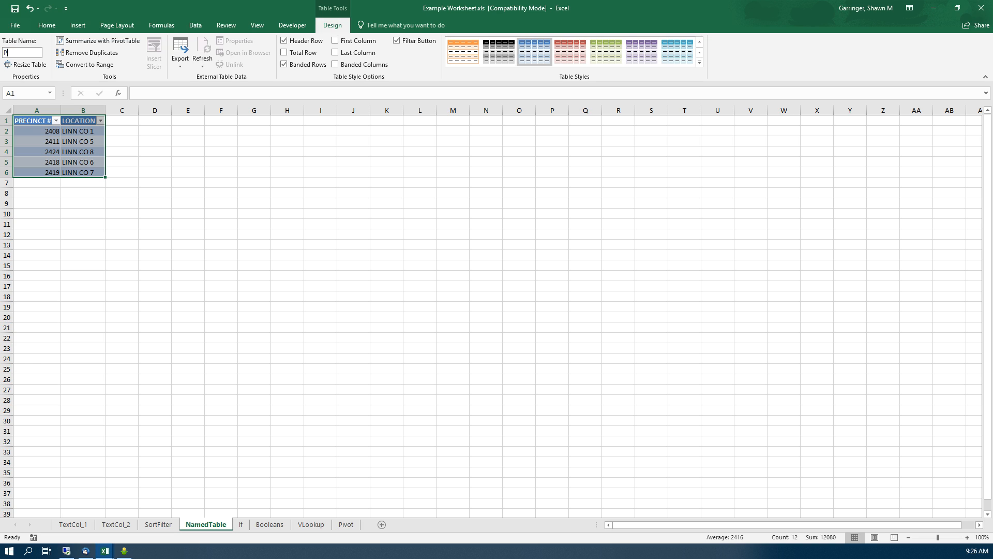
type("recinctLookup")
left_click(83, 141)
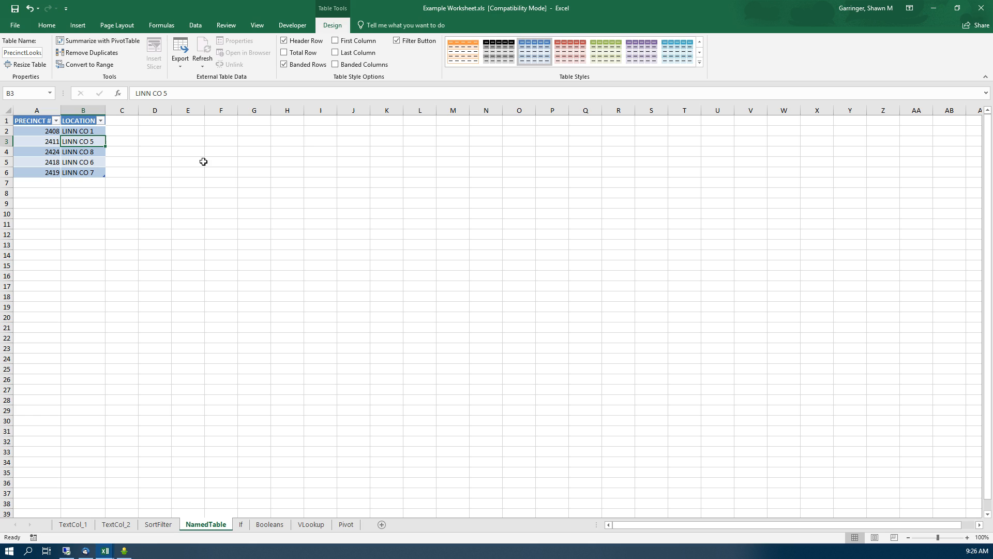
left_click(56, 122)
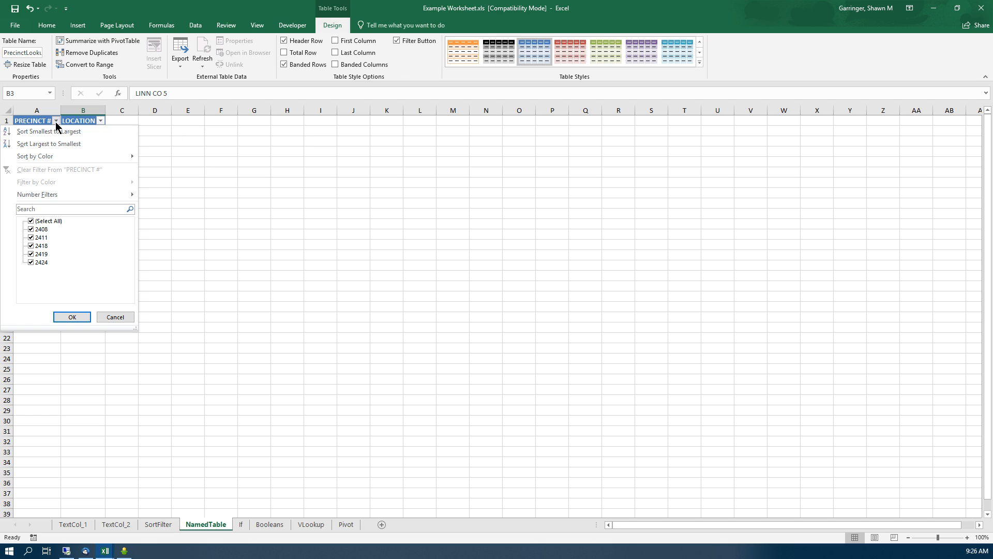
left_click(123, 318)
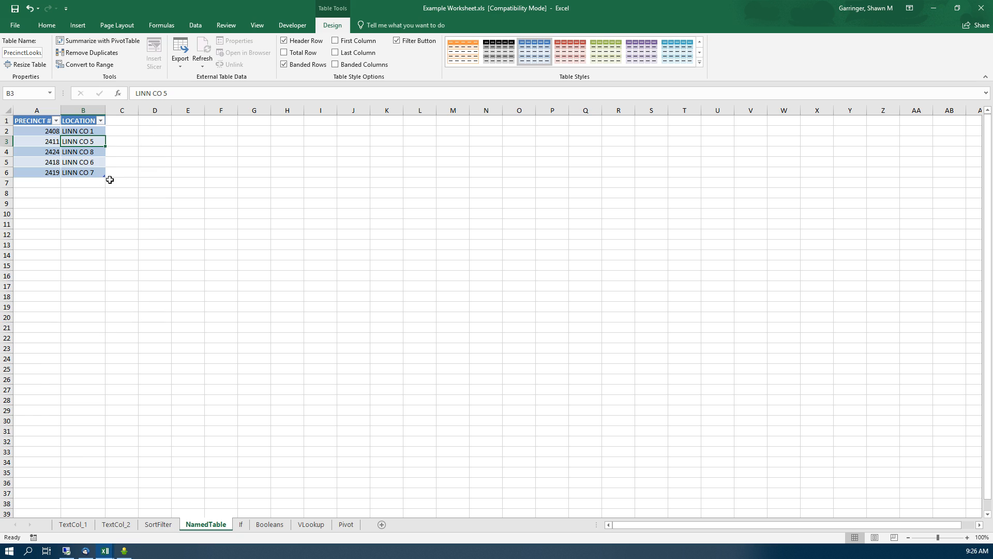
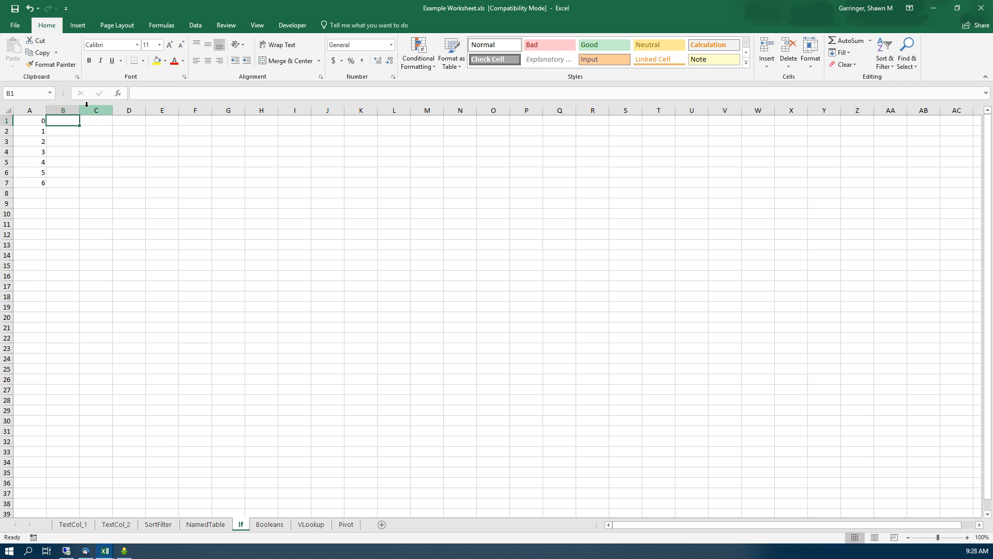
Step: On the If sheet, enter =IF(A1>2,"Greater than 2","Less than 2") in cell B1
type("=")
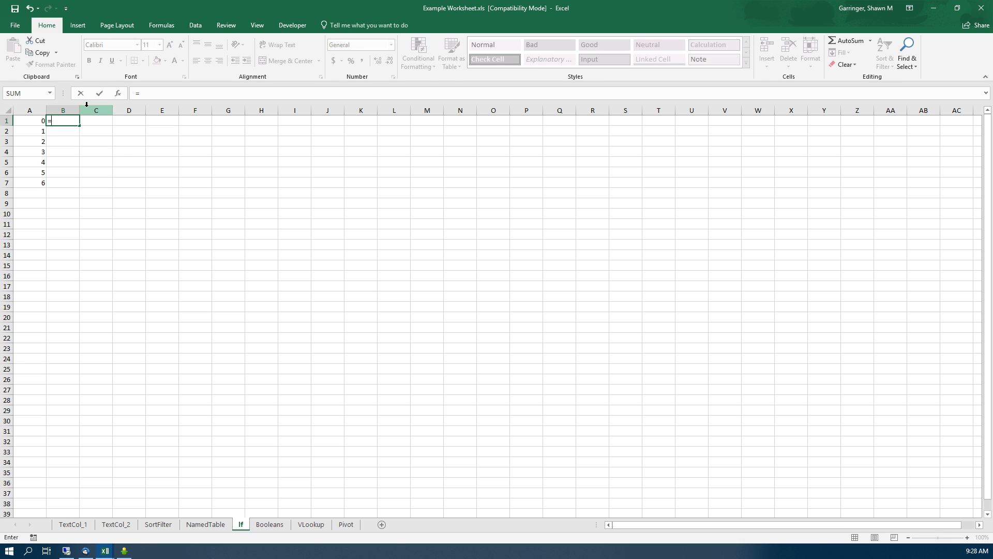
type("if")
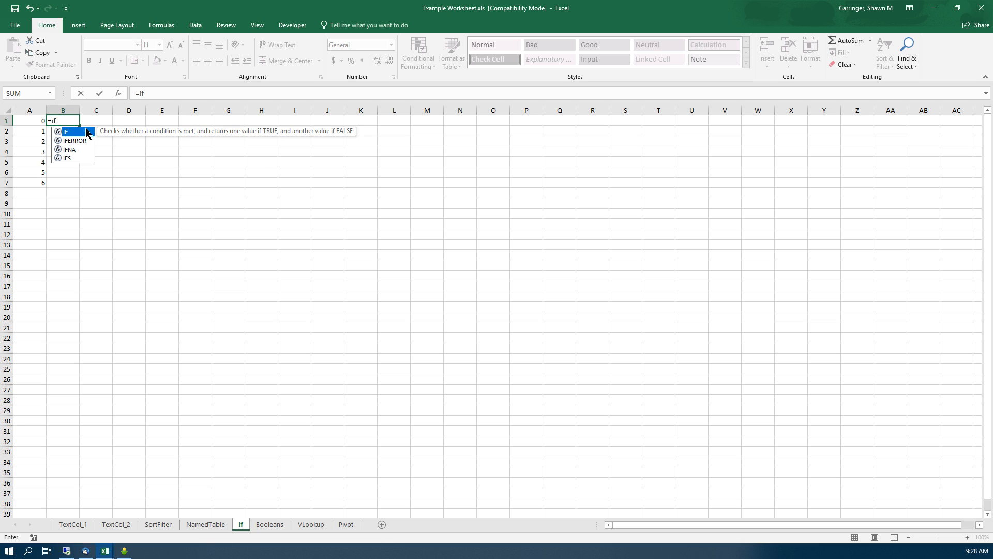
left_click(65, 122)
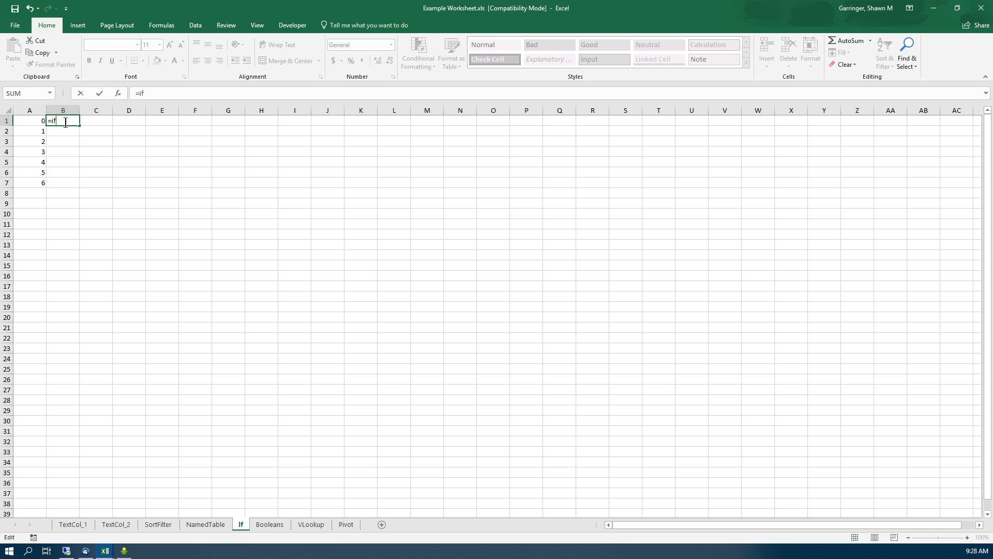
type("(")
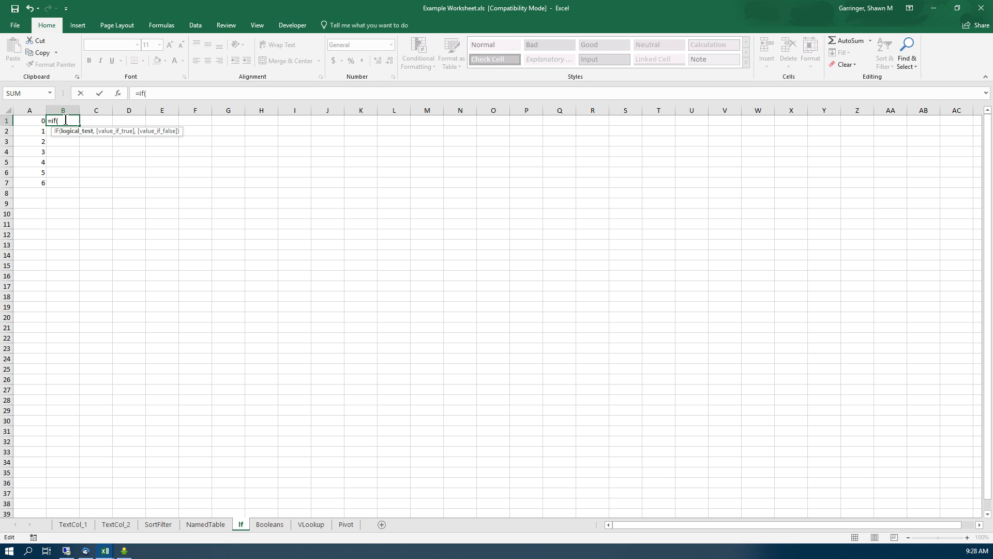
left_click(28, 119)
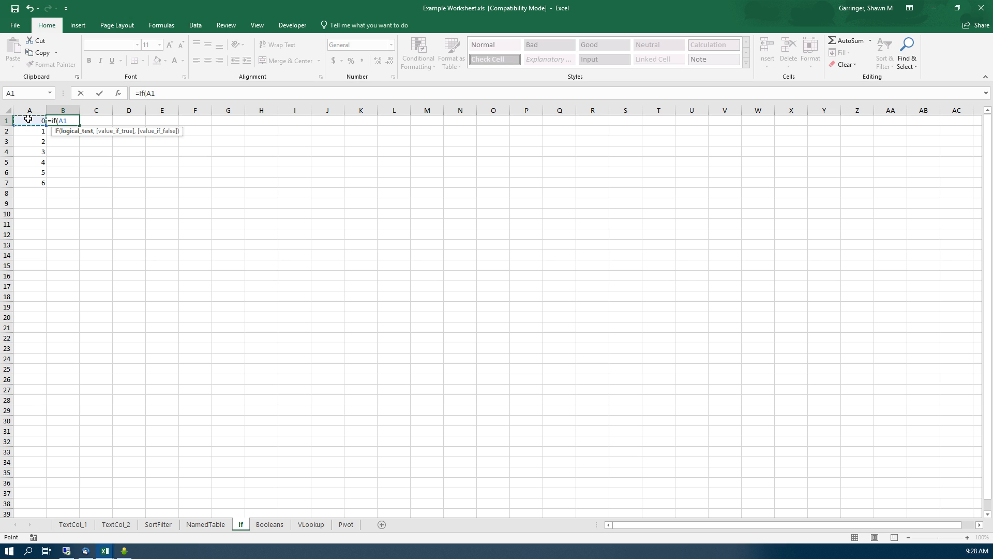
type(">2")
type(",")
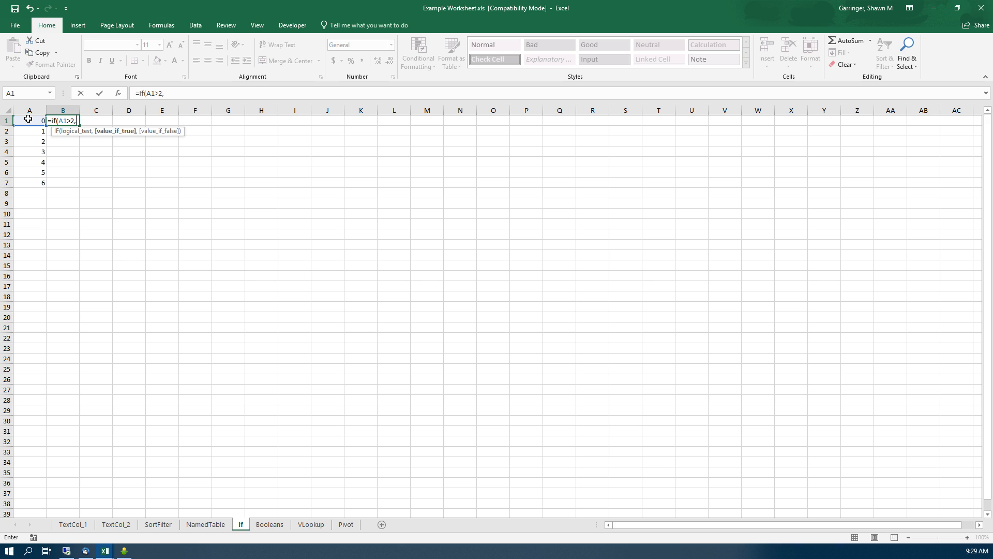
type("\"Greater than 2")
type("\",")
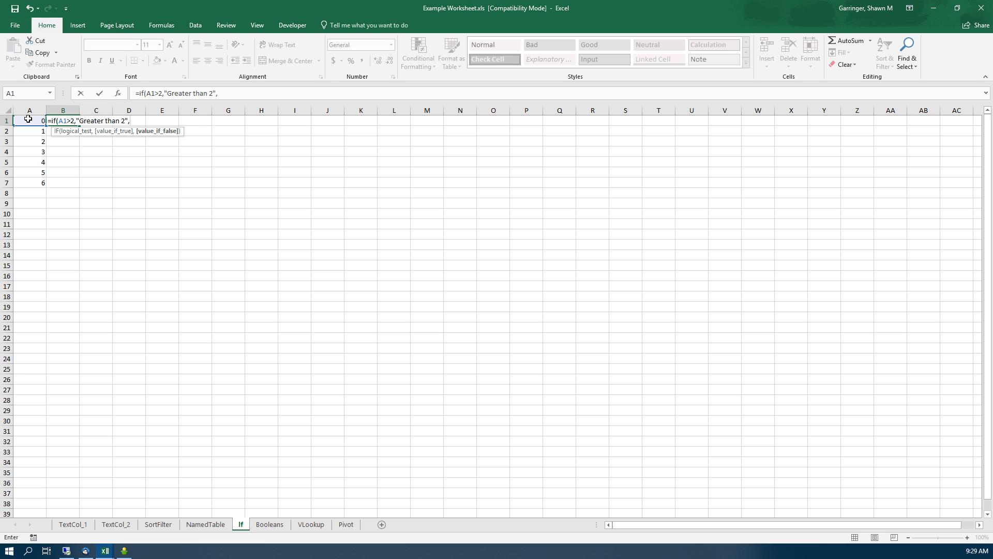
type("\"Less than 2\")")
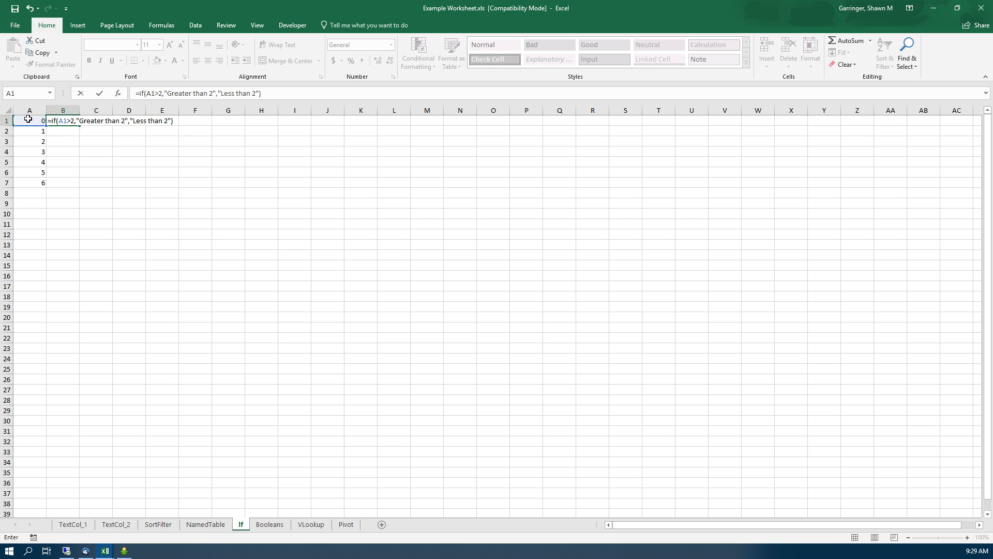
key("Return")
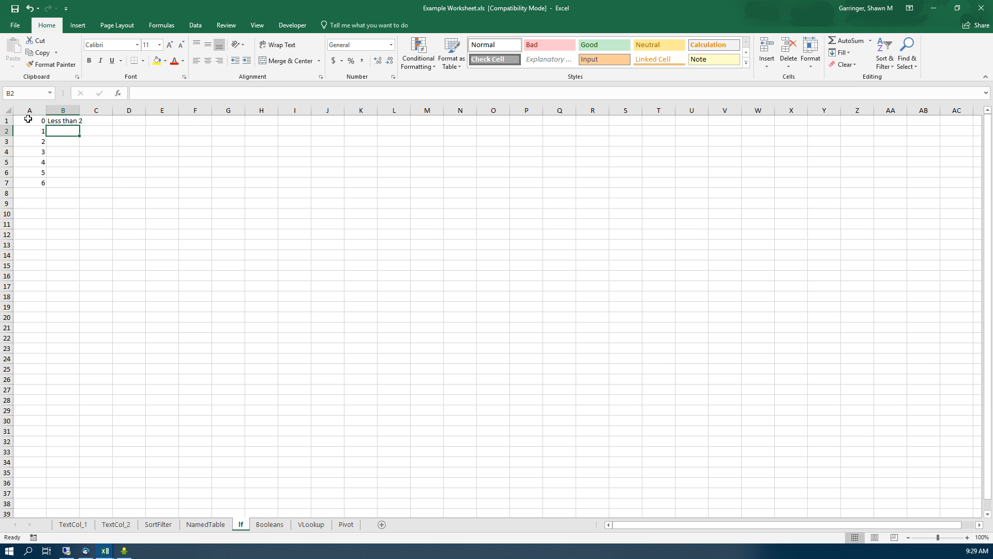
key("Up")
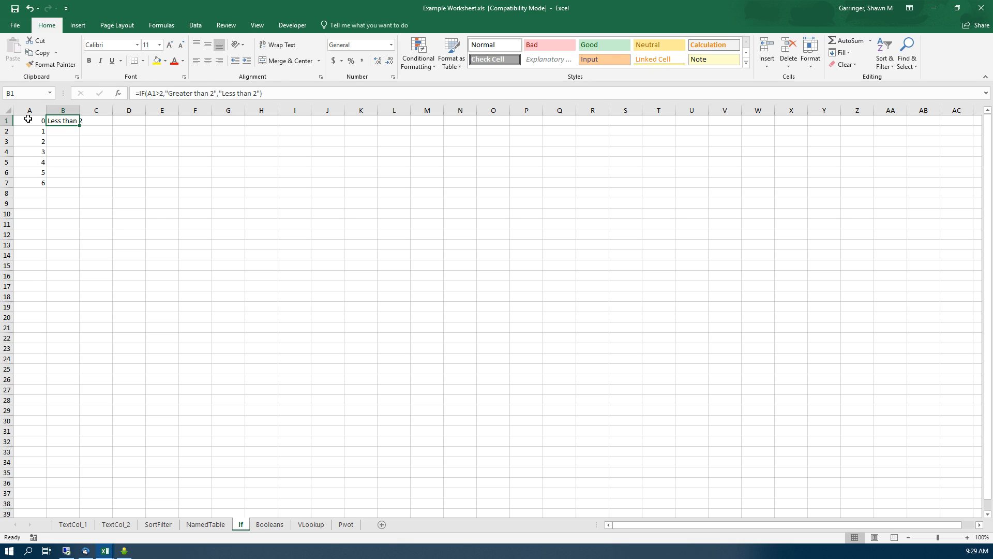
Step: Enter =IF(A2>2,"Greater than 2","Less than 2") in cell B2
left_click(57, 130)
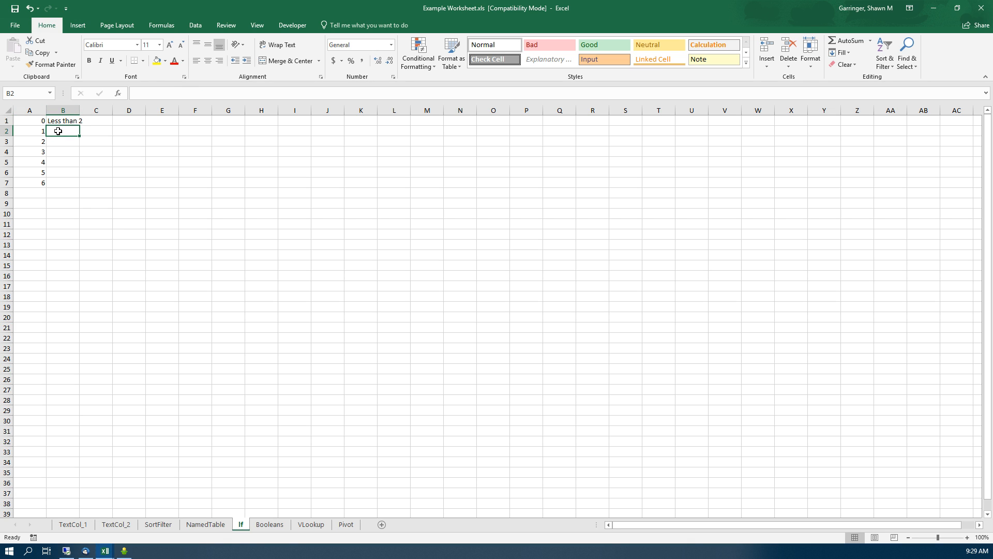
type("=if(")
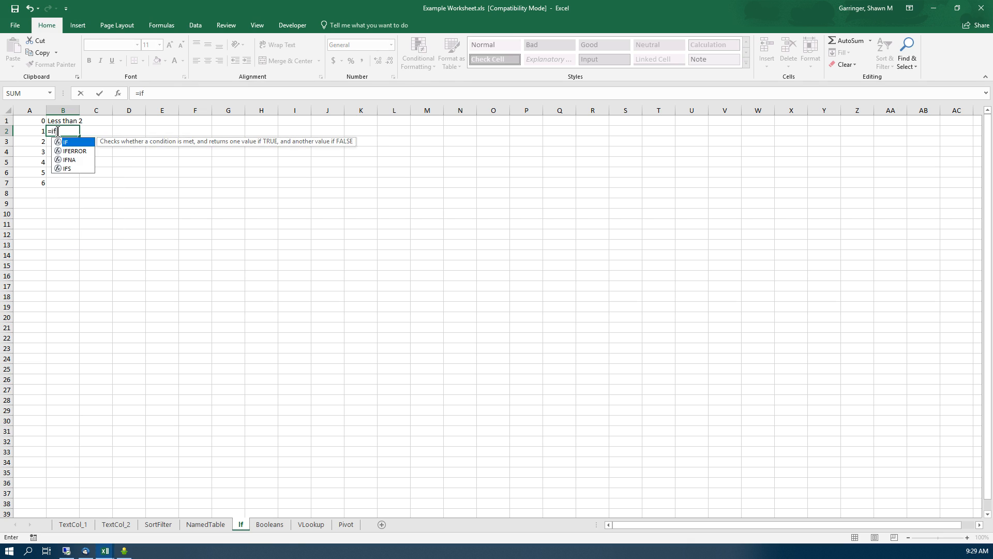
left_click(37, 130)
type(">")
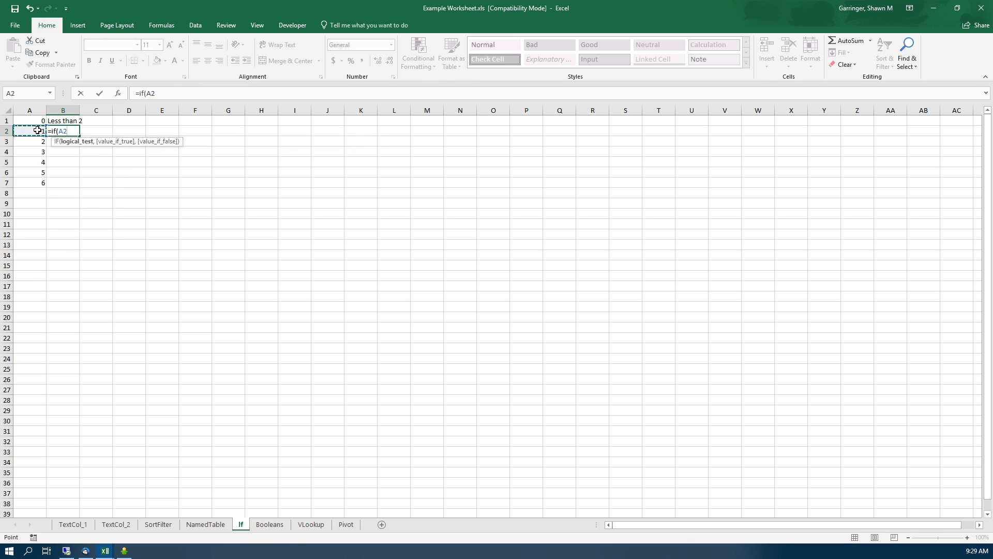
type("2")
type(",")
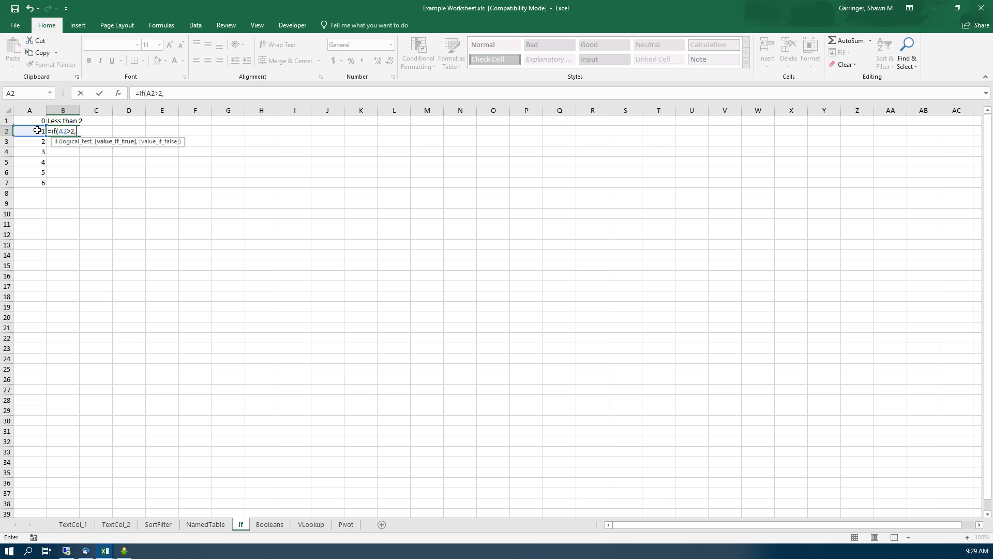
type("\"Greater than 2\",\"Less than 2\")")
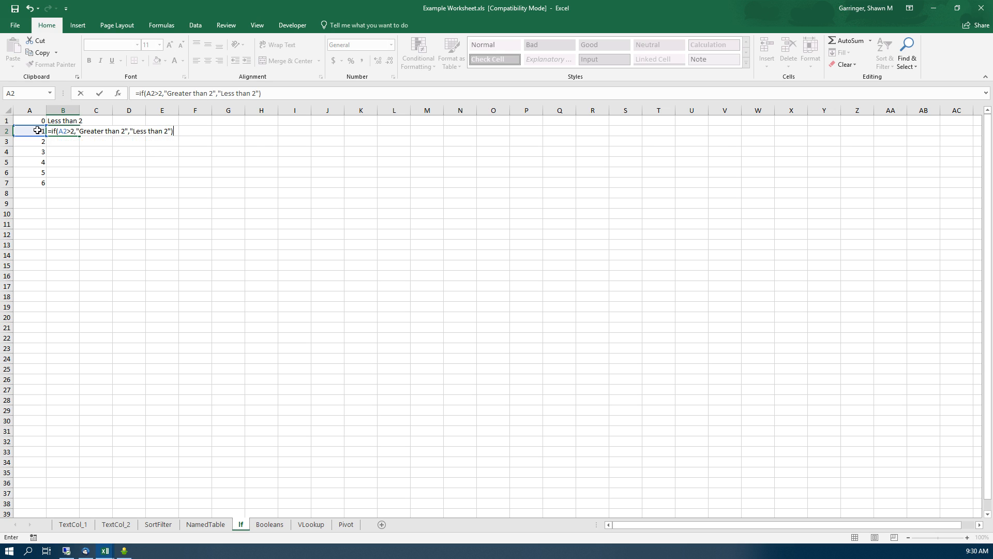
key("Return")
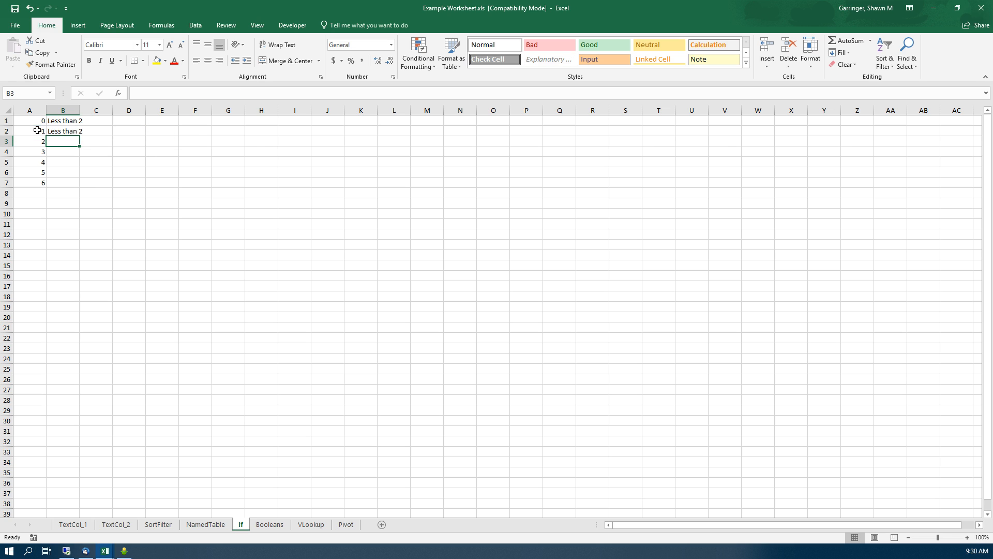
Step: Fill the IF formula from B2 down through B7
left_click(57, 131)
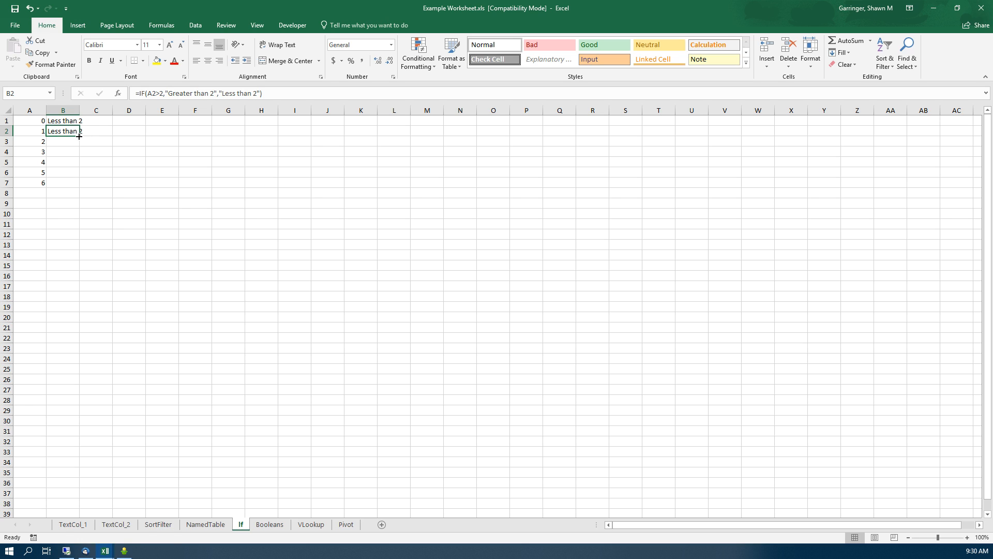
left_click_drag(79, 136, 79, 185)
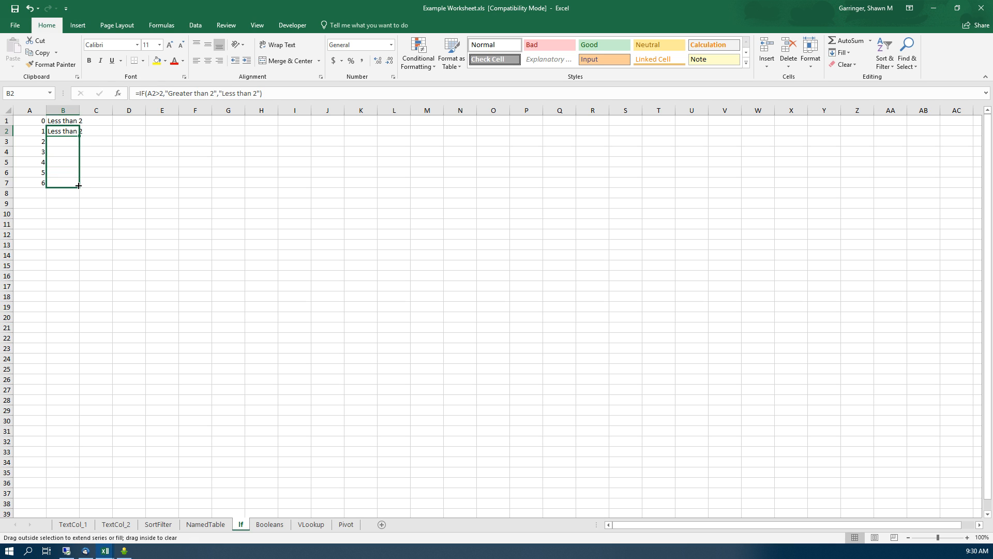
left_click_drag(78, 186, 78, 185)
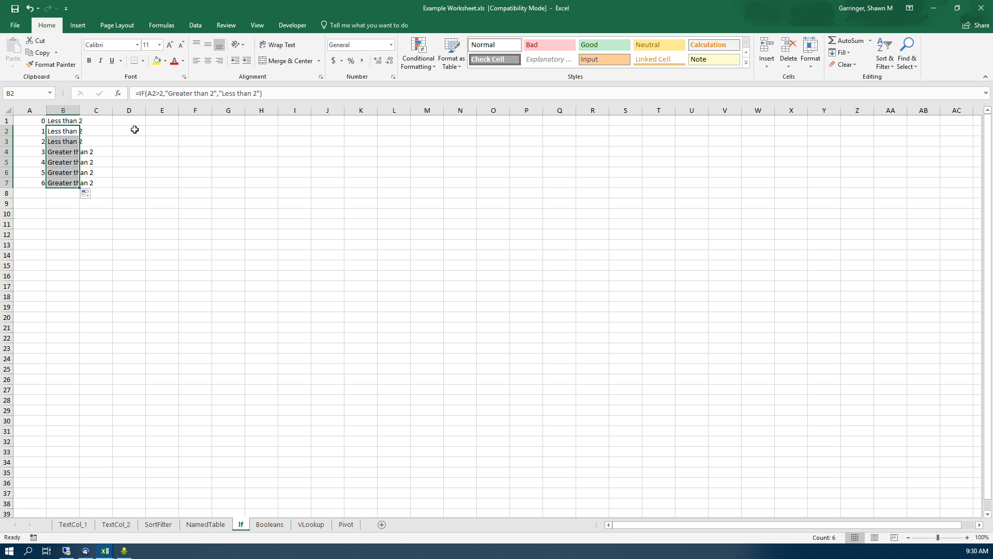
Step: Examine the IF formulas in B1:B7 cell by cell to compare which column A cell each one references
left_click(68, 140)
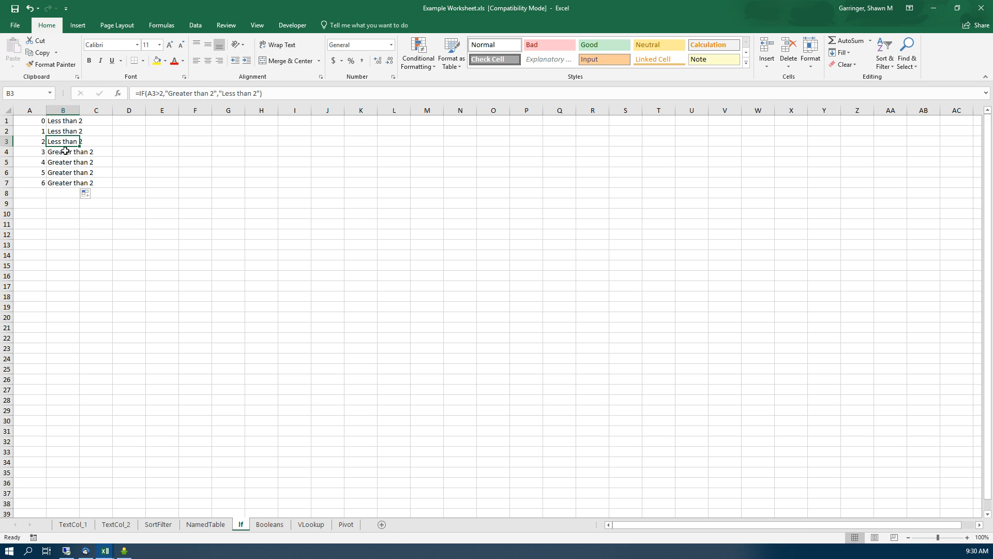
left_click(59, 150)
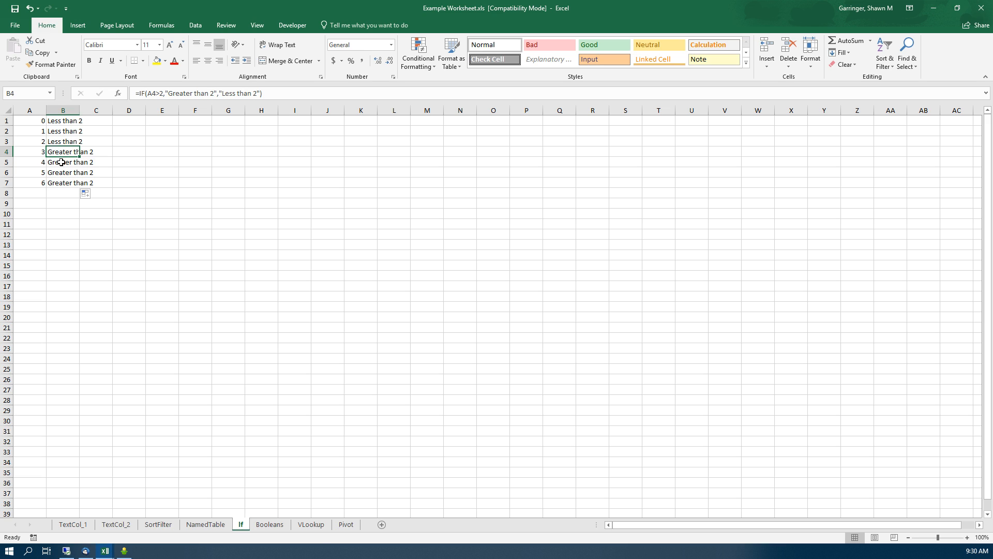
left_click(60, 162)
left_click(61, 170)
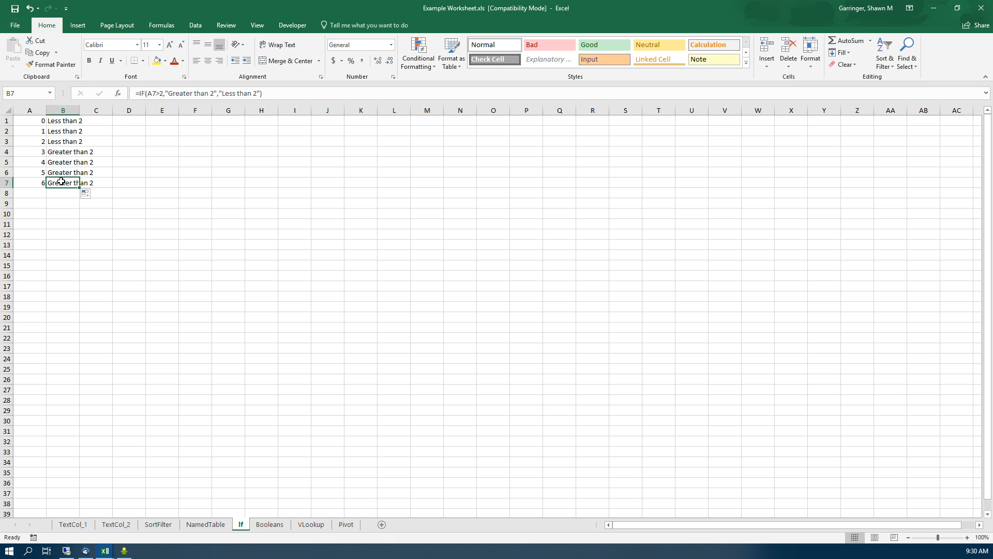
left_click(62, 181)
left_click(63, 123)
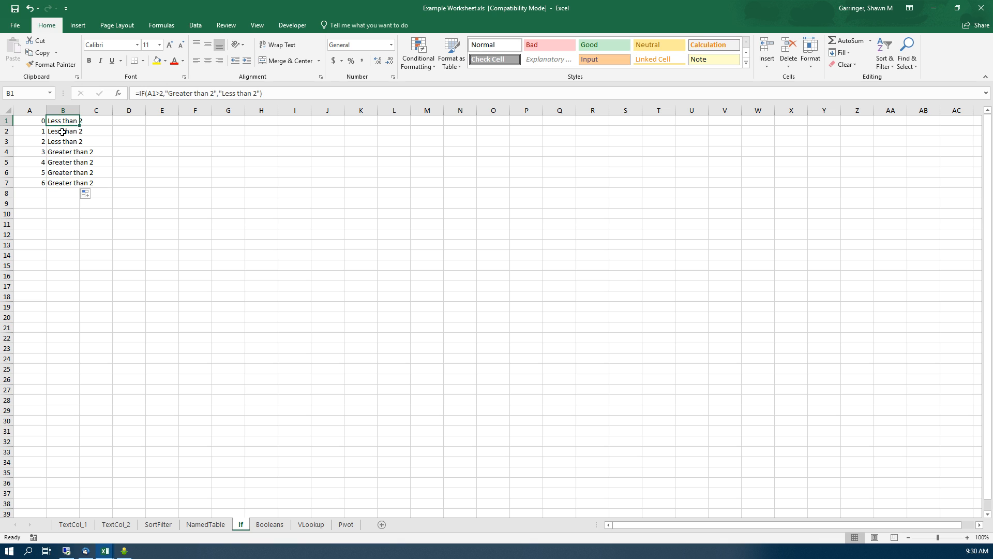
left_click(63, 133)
left_click(64, 144)
left_click(64, 153)
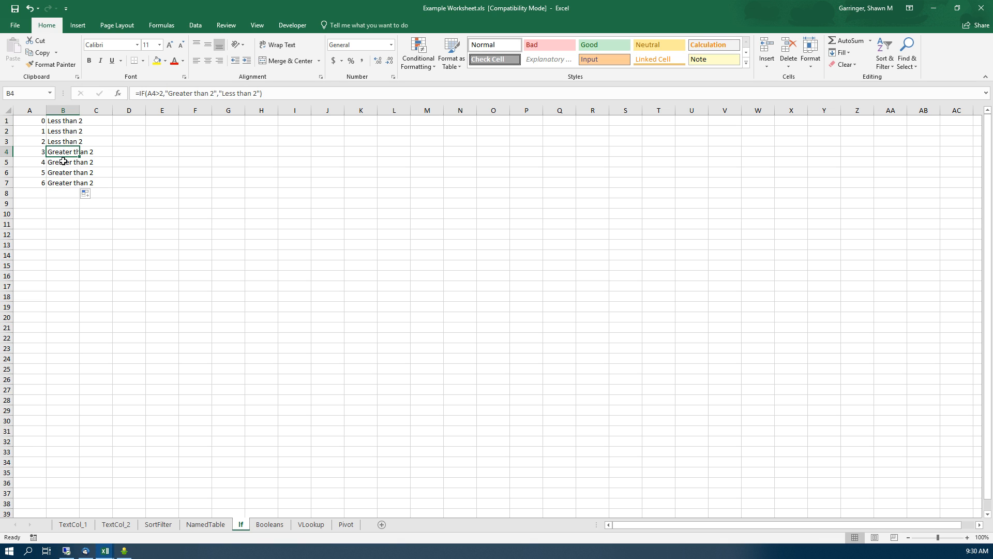
left_click(64, 163)
left_click(63, 174)
left_click(63, 182)
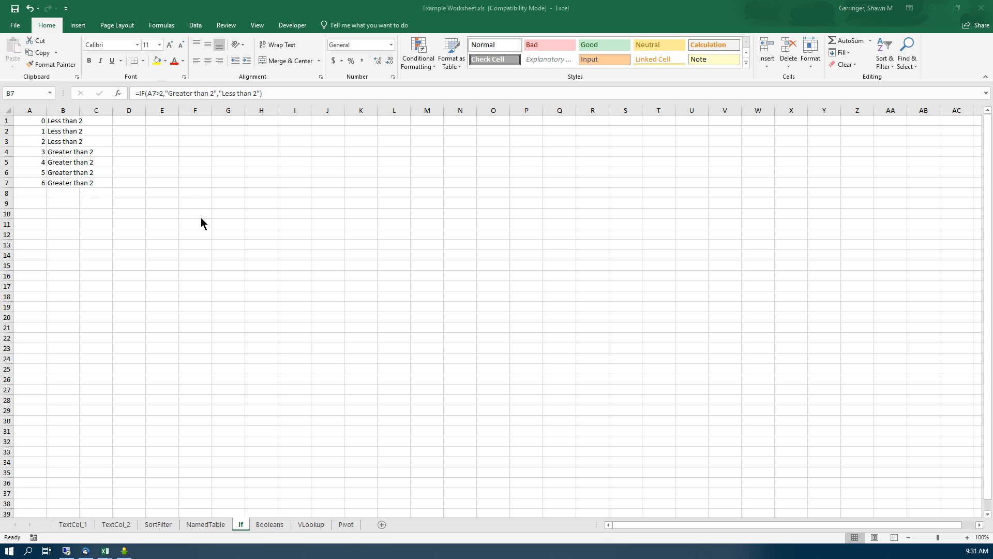
Step: Clear the IF formulas from B1:B7 and return to cell B1
left_click(201, 218)
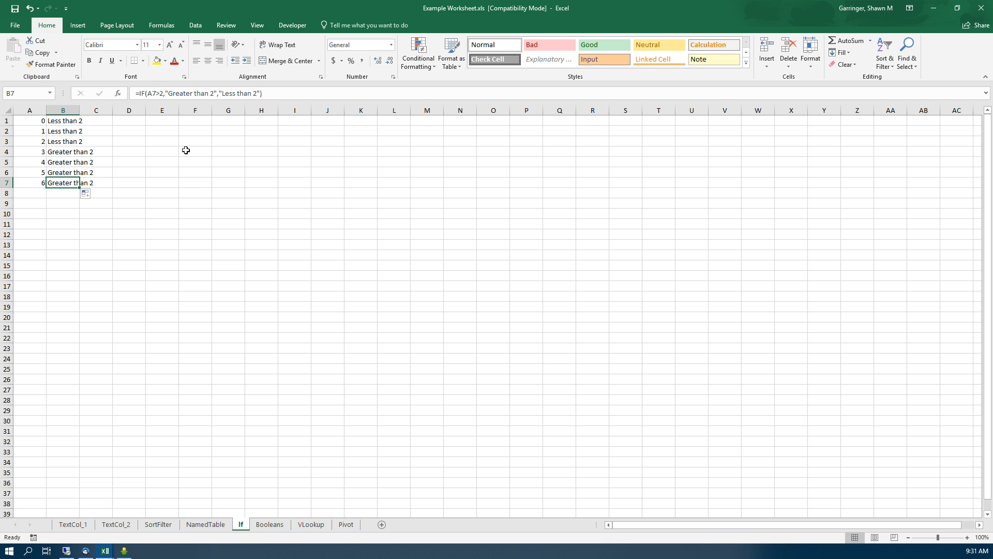
left_click(163, 124)
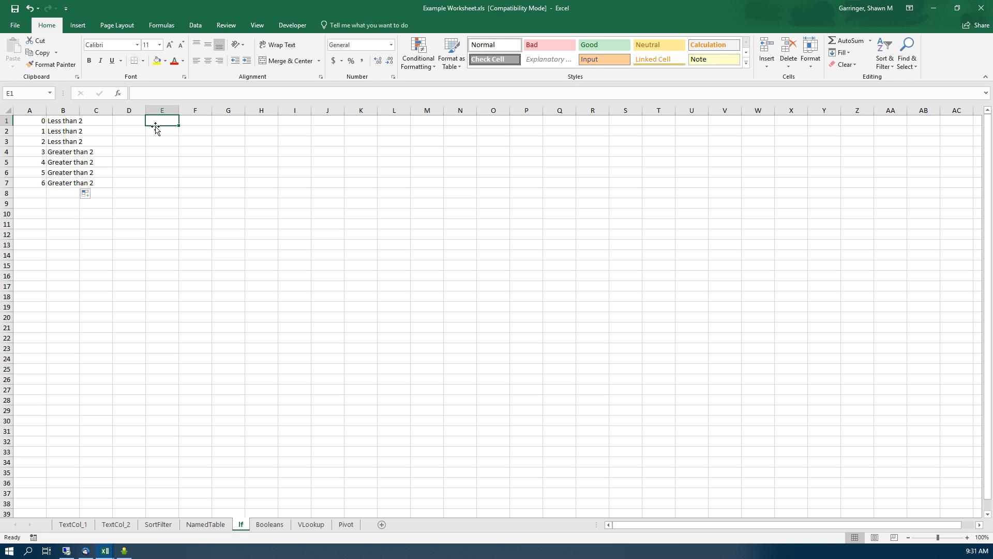
key("Delete")
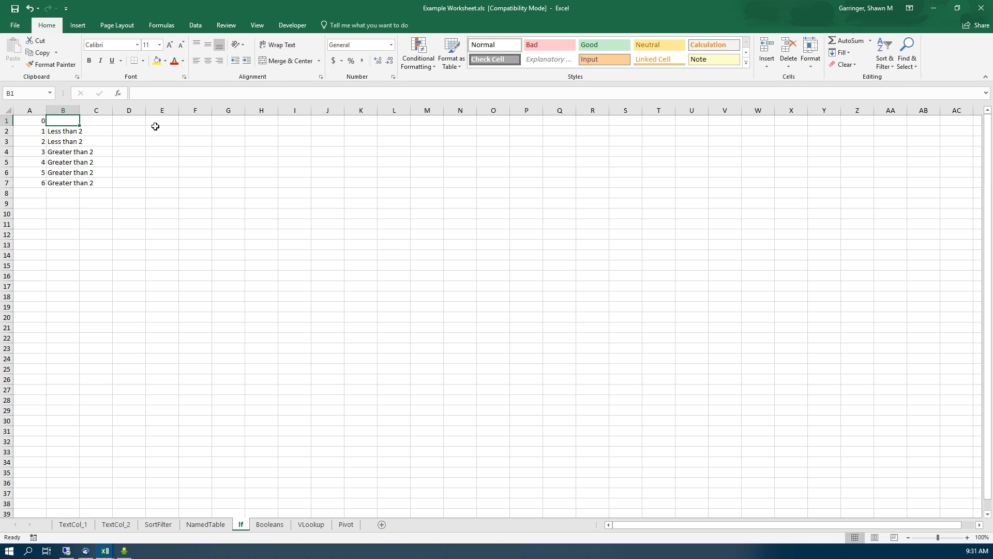
key("Down")
key("Delete")
key("Down")
key("Delete")
key("Down")
key("Delete")
key("Down")
key("shift+Down")
key("shift+Down")
key("Delete")
key("Up")
key("Up")
key("Up")
key("Up")
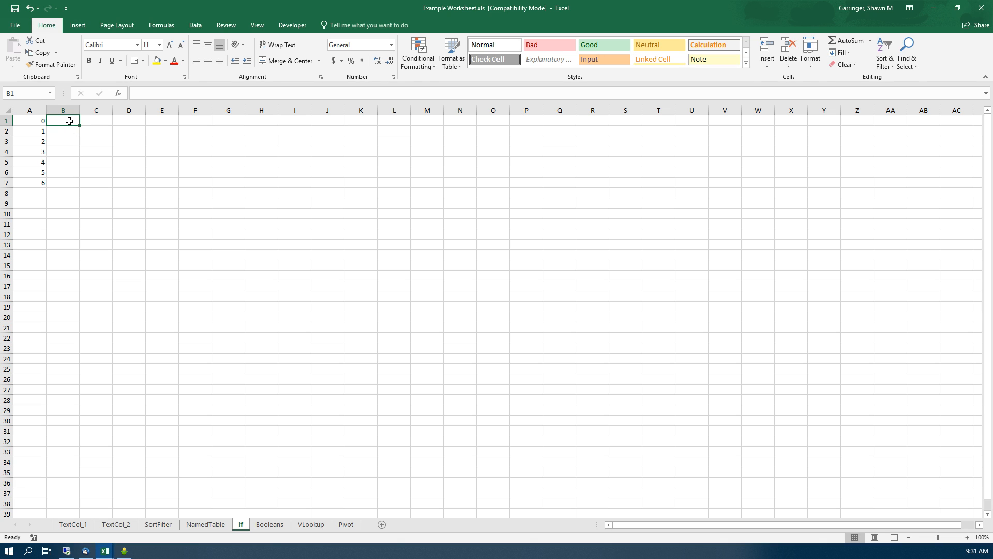
Step: Enter =9/A1 in cell B1 and fill the formula down through B7
type("=9/")
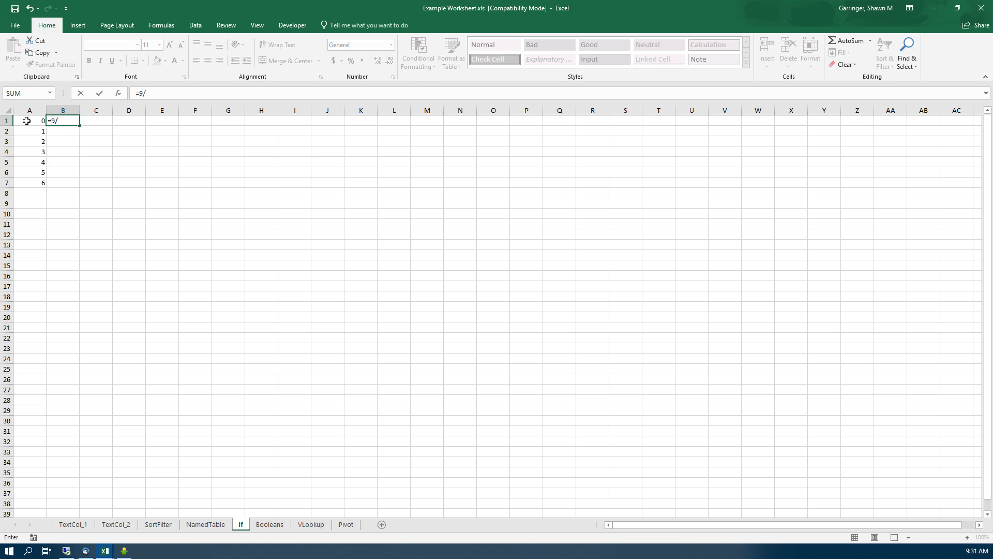
left_click(27, 120)
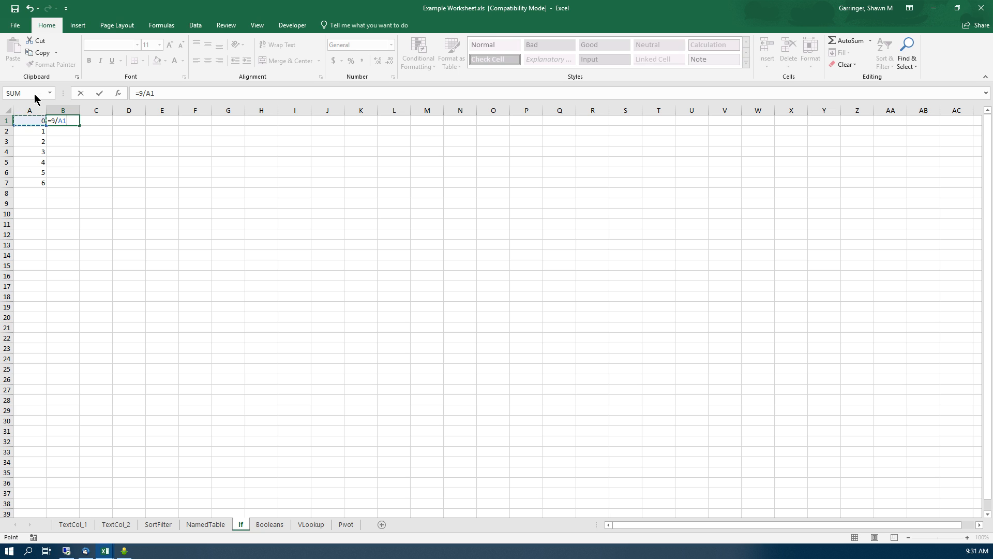
key("Return")
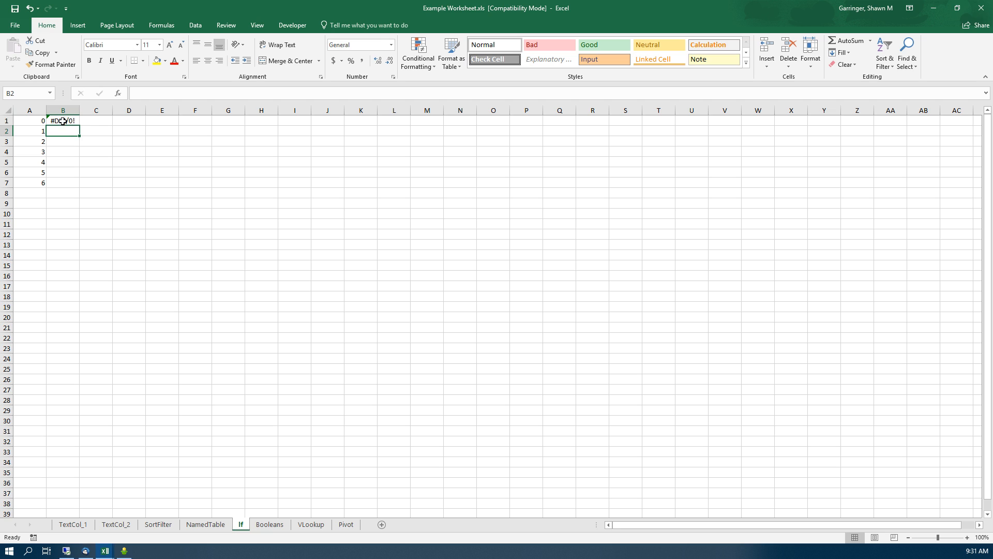
left_click(62, 121)
left_click_drag(79, 126, 78, 187)
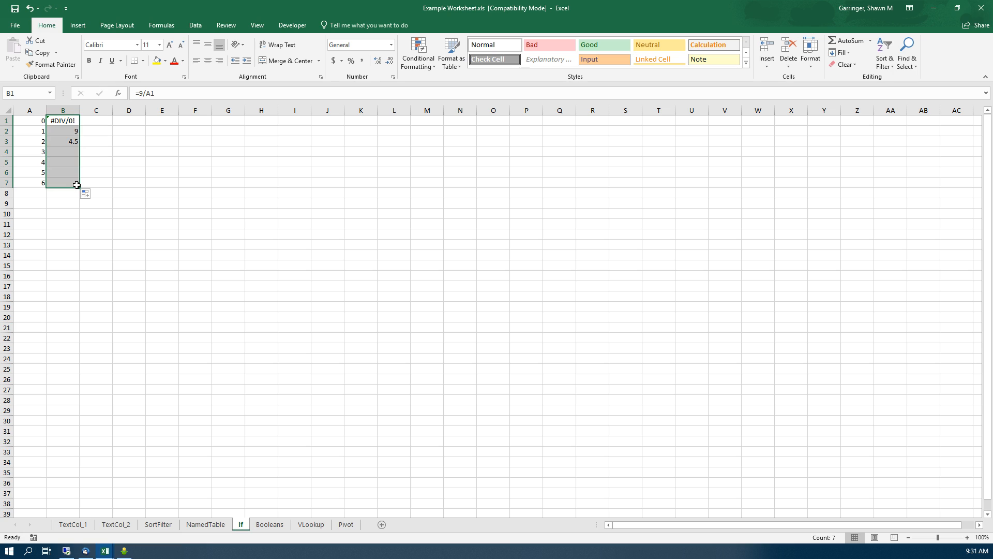
Step: Inspect the division formula in B2, and clear the formulas from B1:B7
left_click(72, 134)
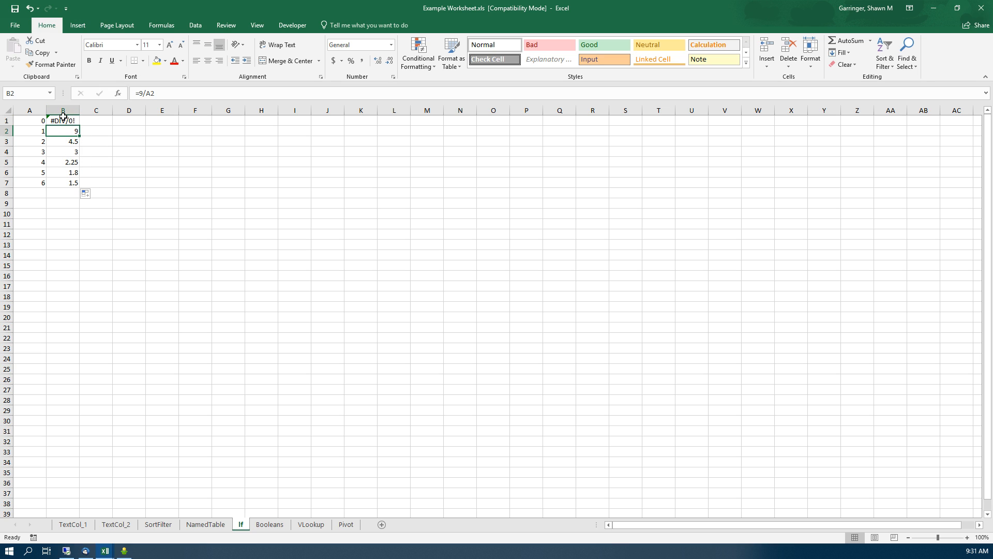
left_click_drag(72, 123, 74, 184)
key("Delete")
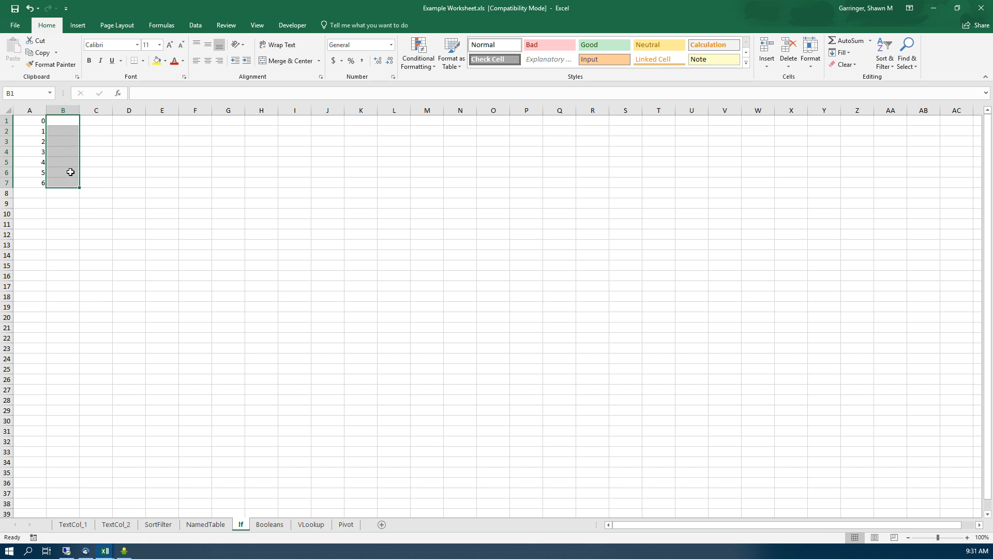
Step: Enter =IFERROR(9/A1,"") in cell B1 so that division errors return blank text
left_click(69, 121)
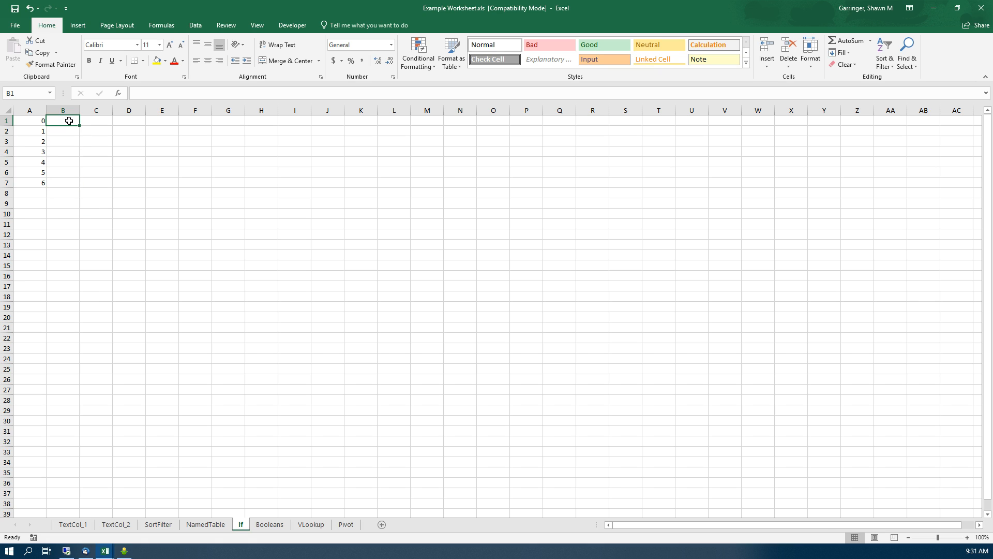
type("=")
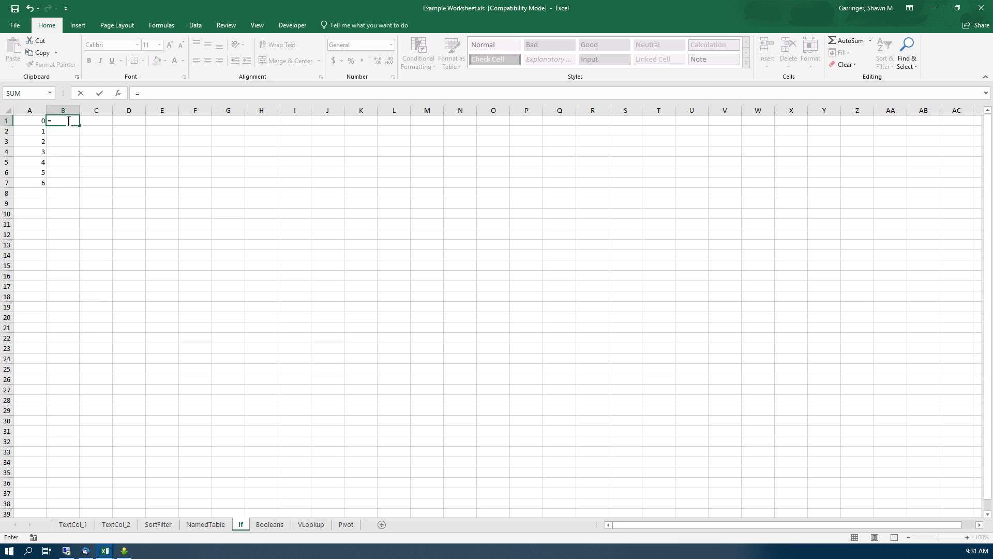
type("iferror")
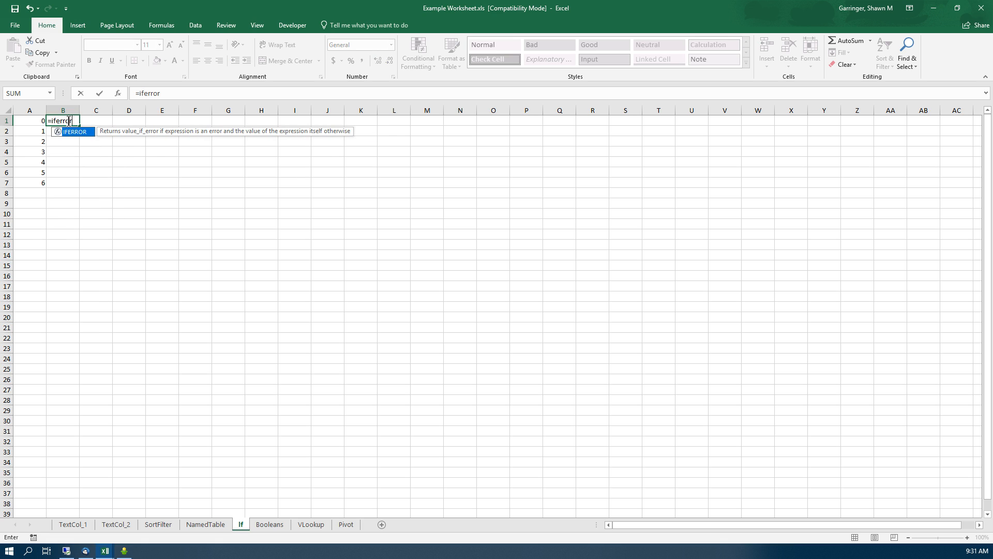
type("(9/")
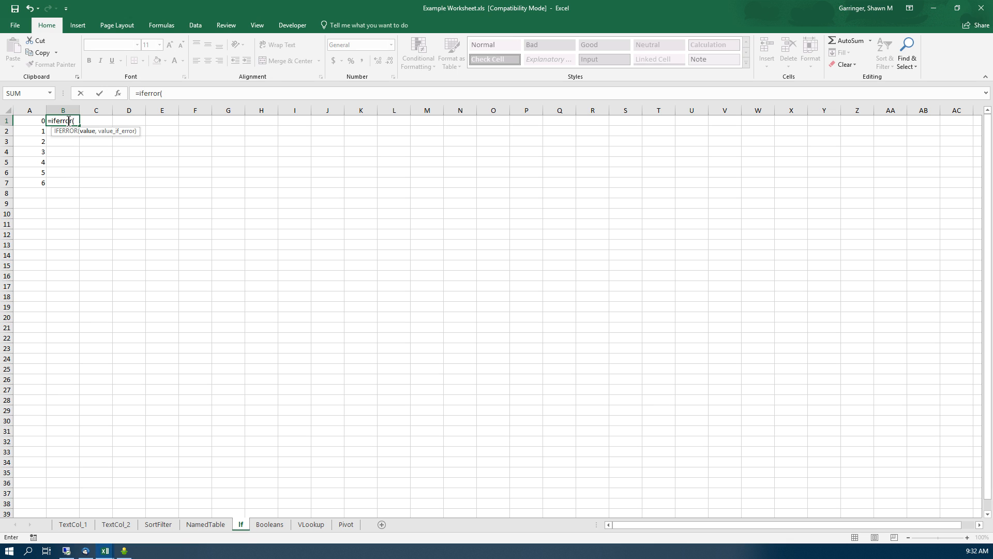
left_click(30, 120)
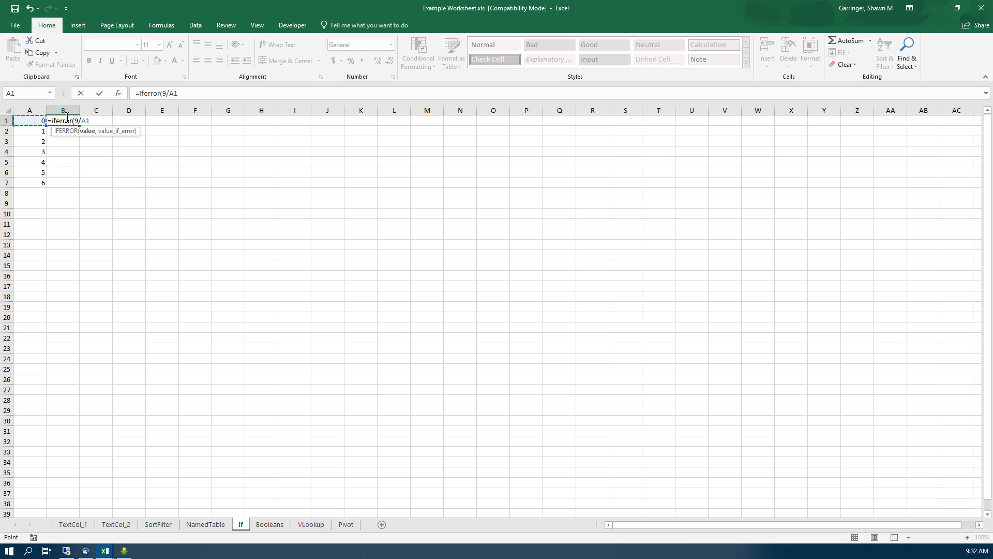
type(",")
type(")")
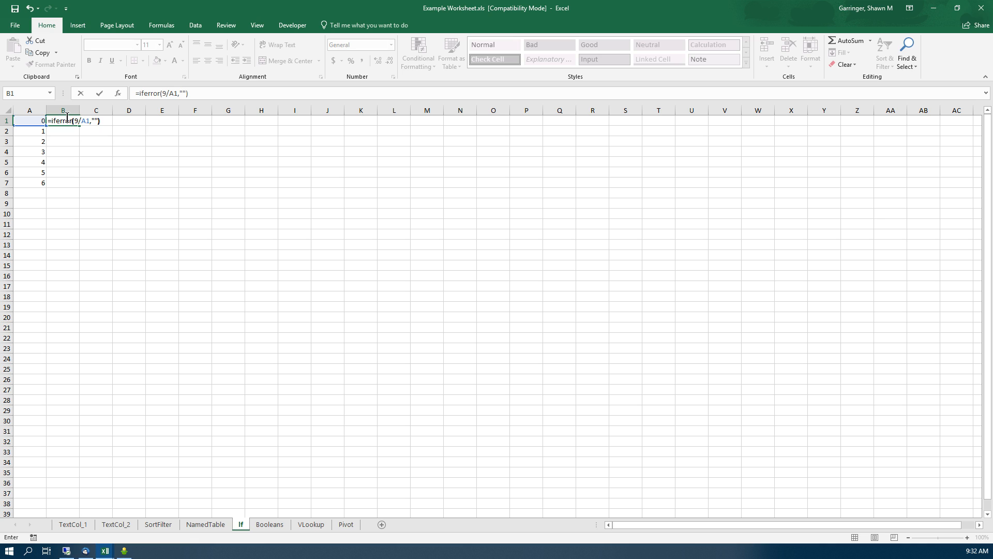
key("Return")
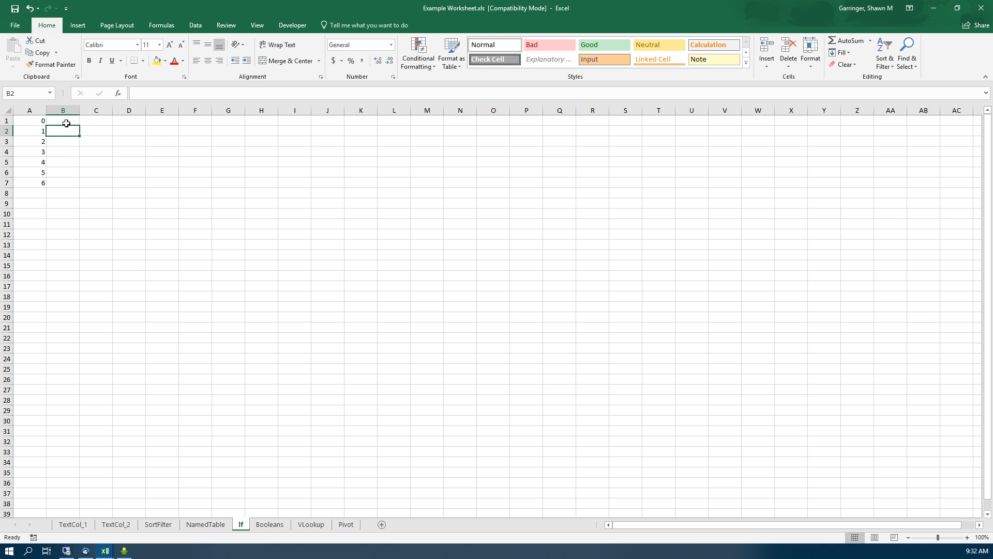
Step: Fill the IFERROR formula from B1 down through B7 and inspect the copies in B2 and B7
left_click(66, 121)
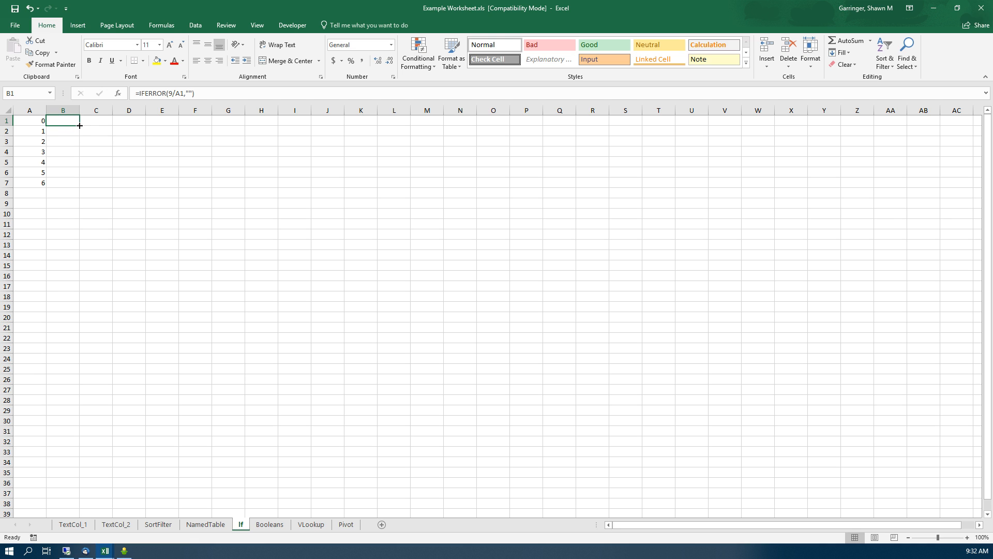
left_click_drag(79, 125, 79, 186)
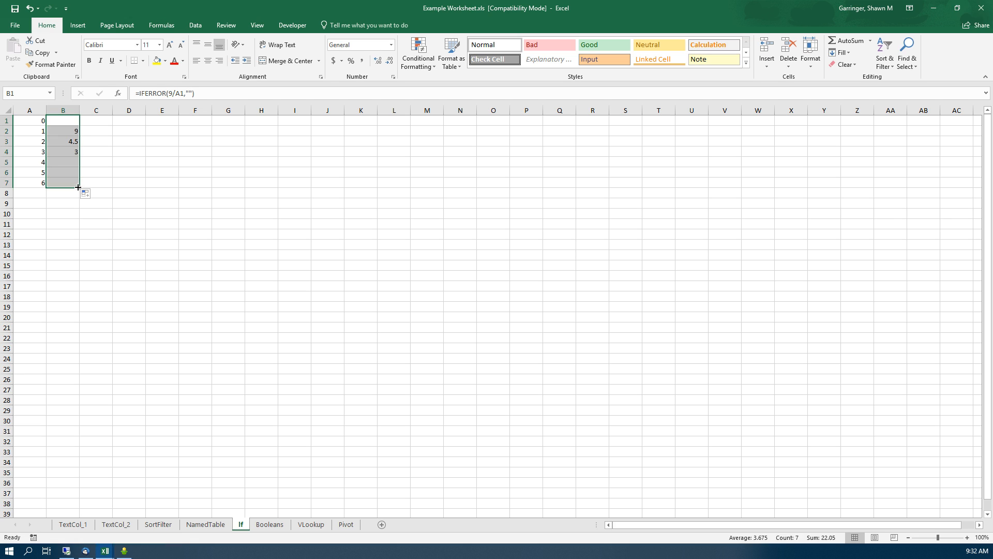
key("Down")
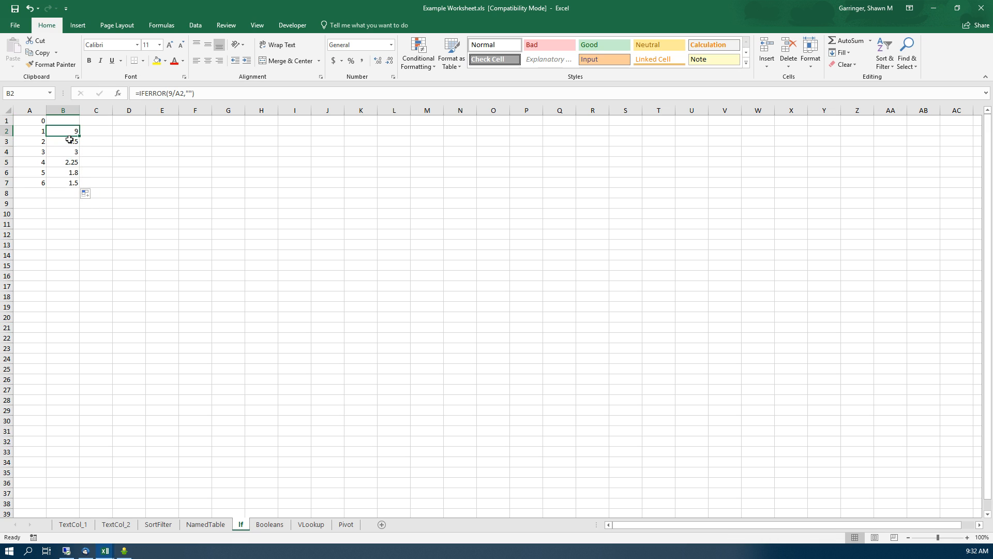
left_click(72, 184)
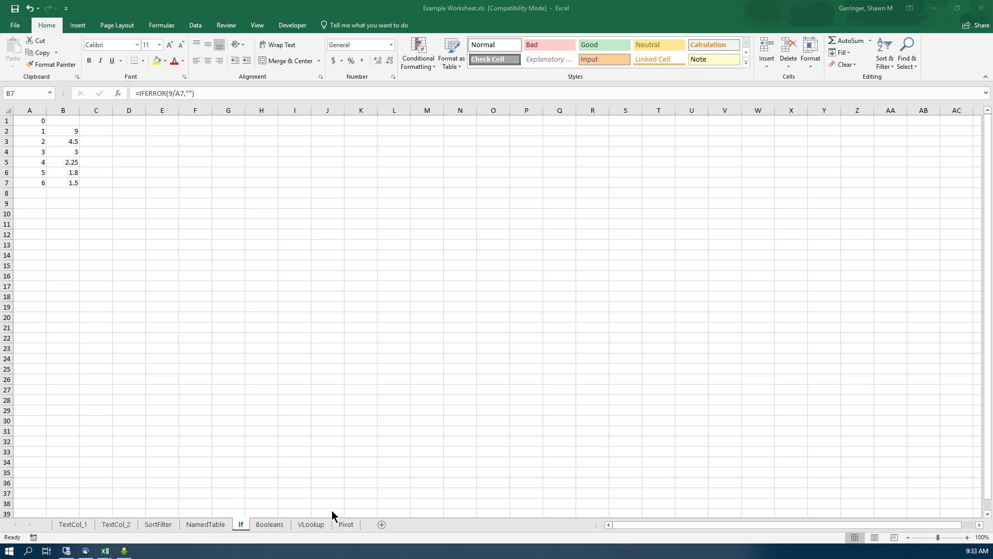
Step: Open the Booleans sheet and examine the logical values in A1:A7
left_click(272, 525)
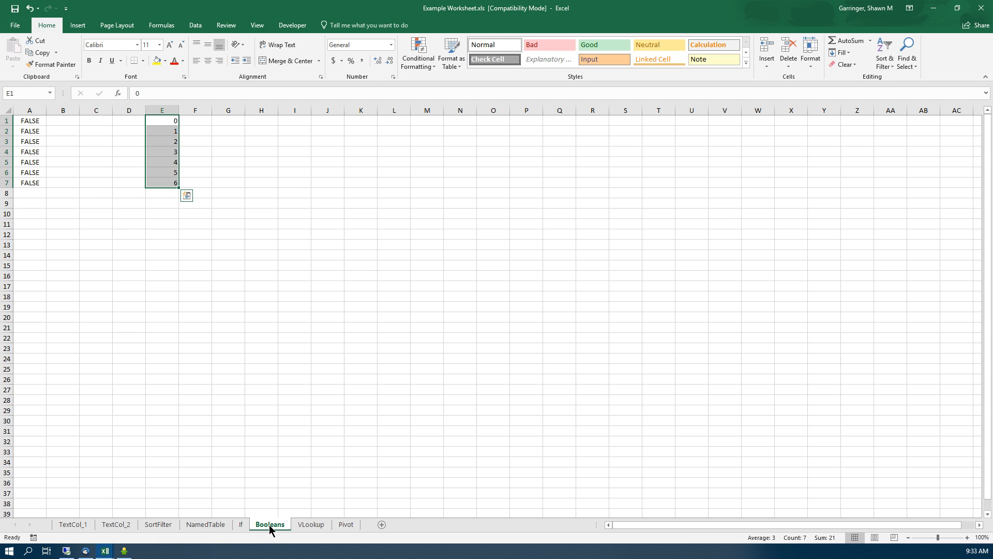
left_click(132, 266)
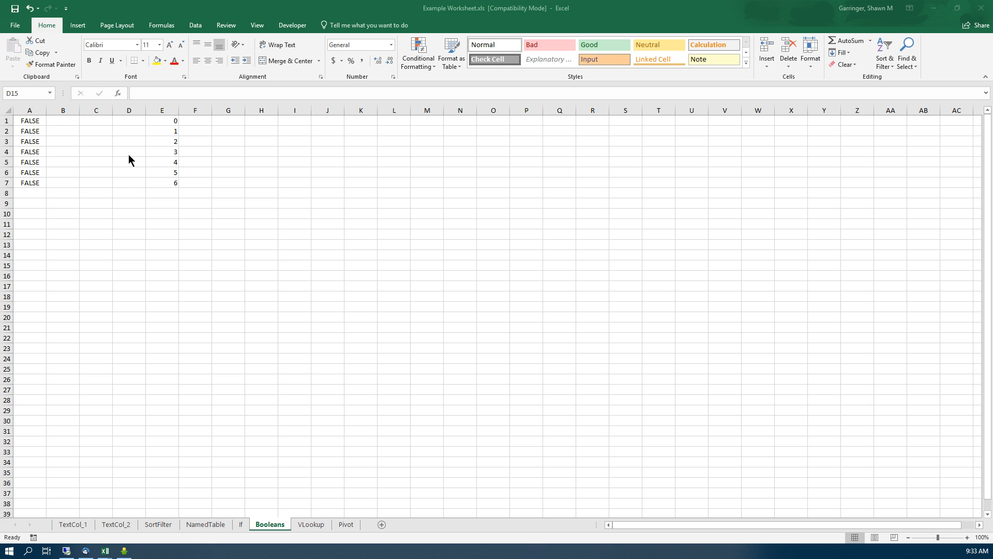
left_click_drag(31, 121, 24, 183)
left_click(34, 195)
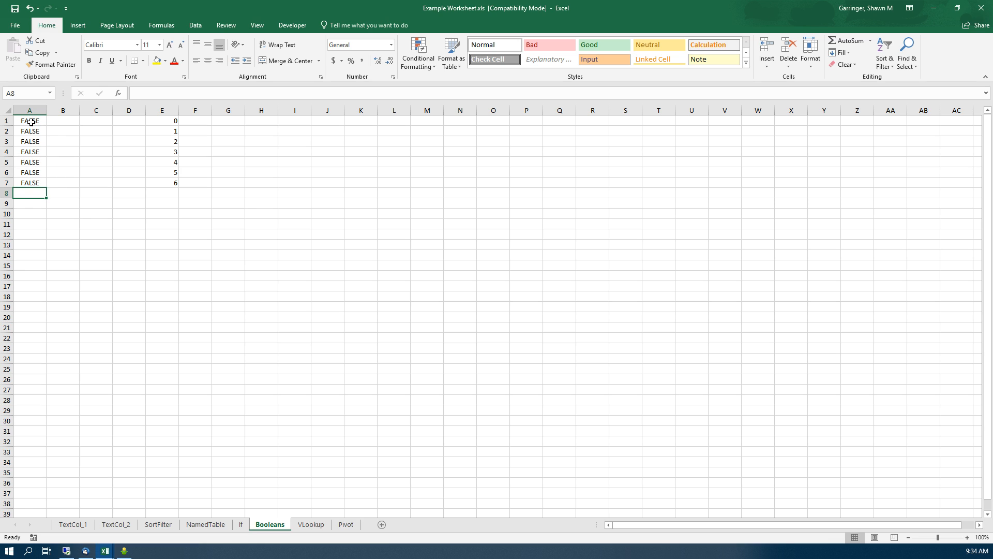
left_click_drag(30, 123, 30, 184)
left_click(30, 192)
left_click(29, 151)
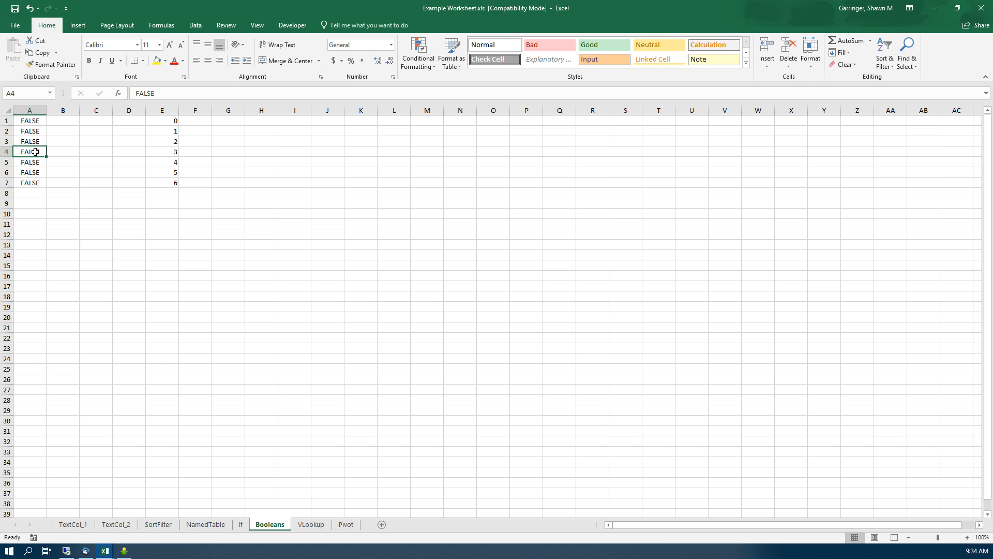
Step: Enter =COUNTIF(A1:A7,TRUE) in cell A8 to count the TRUE values above it
left_click(36, 196)
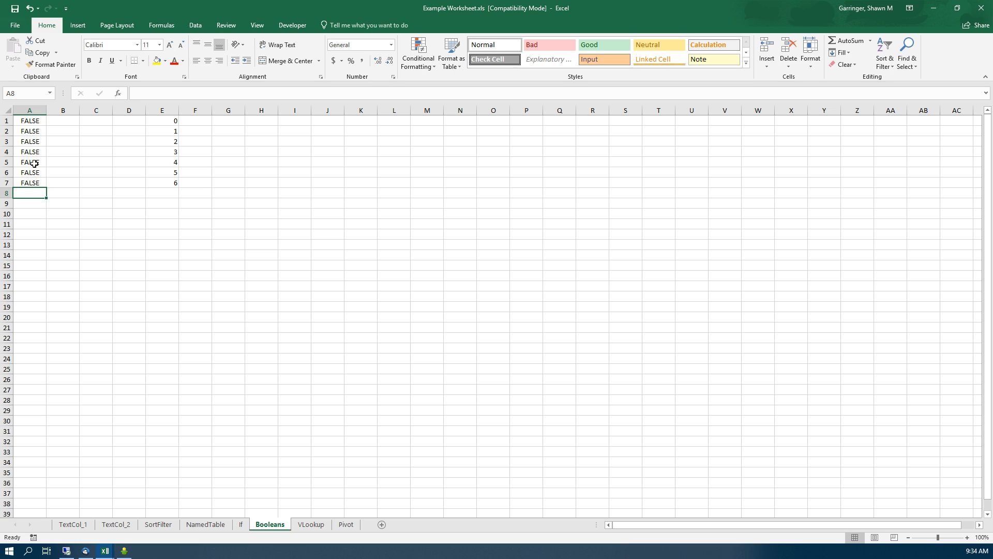
type("=")
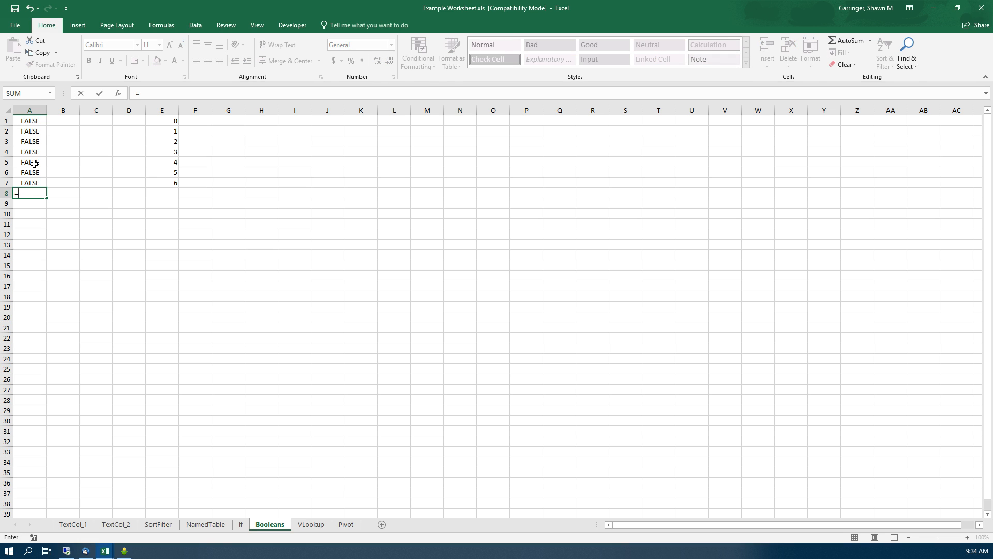
type("CountIf")
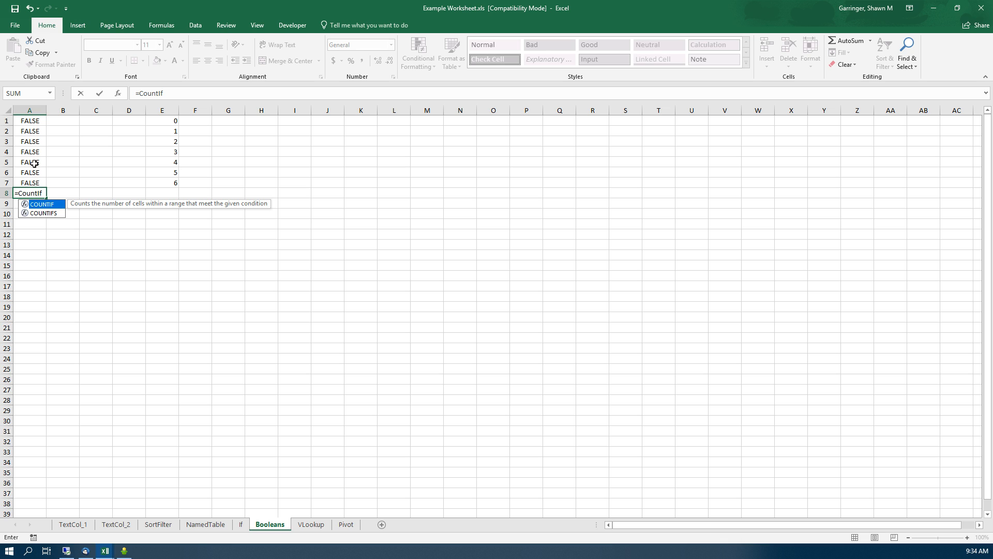
type("(")
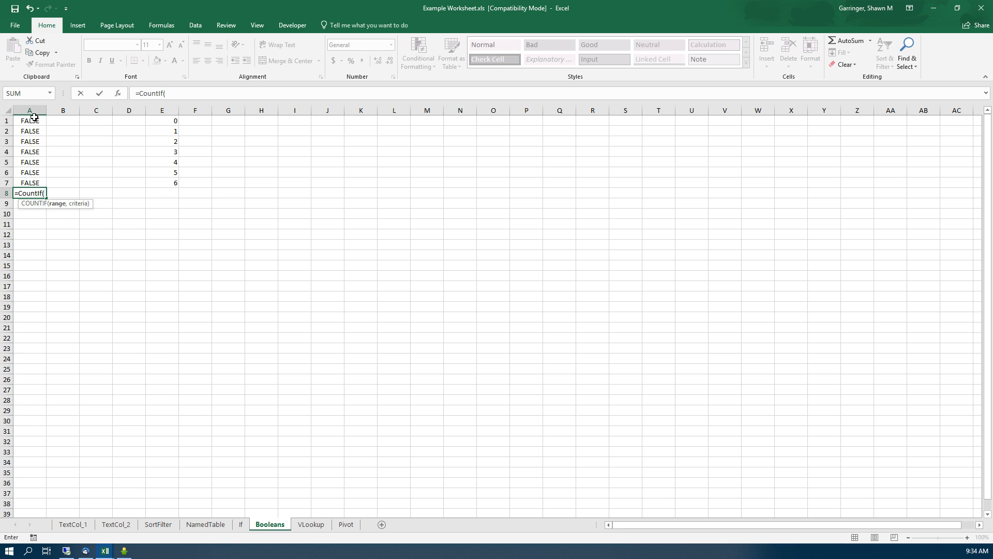
left_click_drag(31, 119, 32, 178)
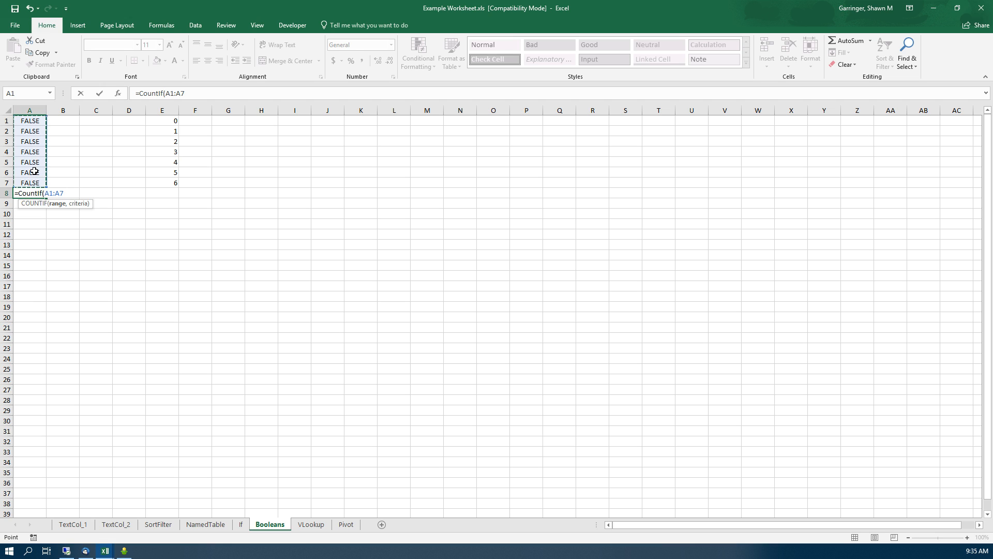
type(",TRUE")
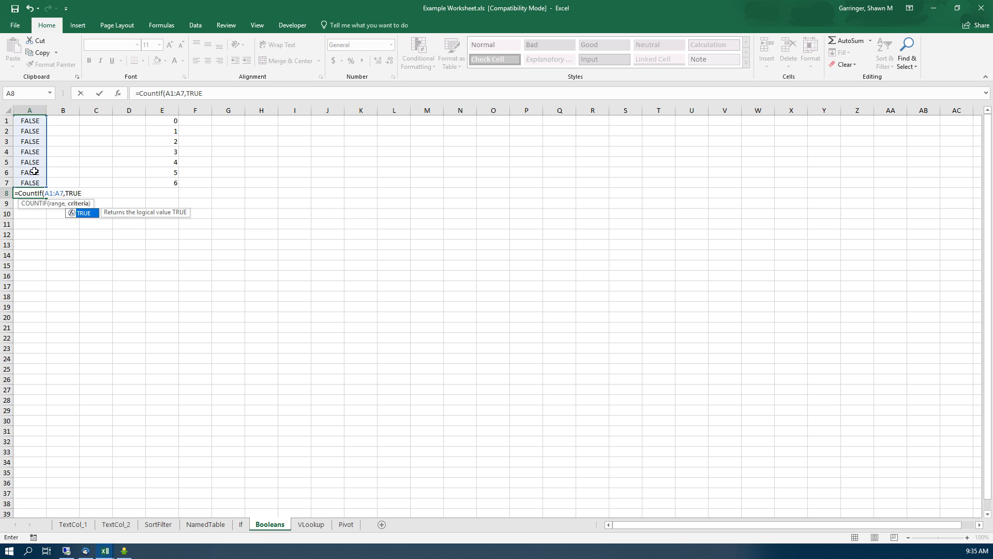
type(")")
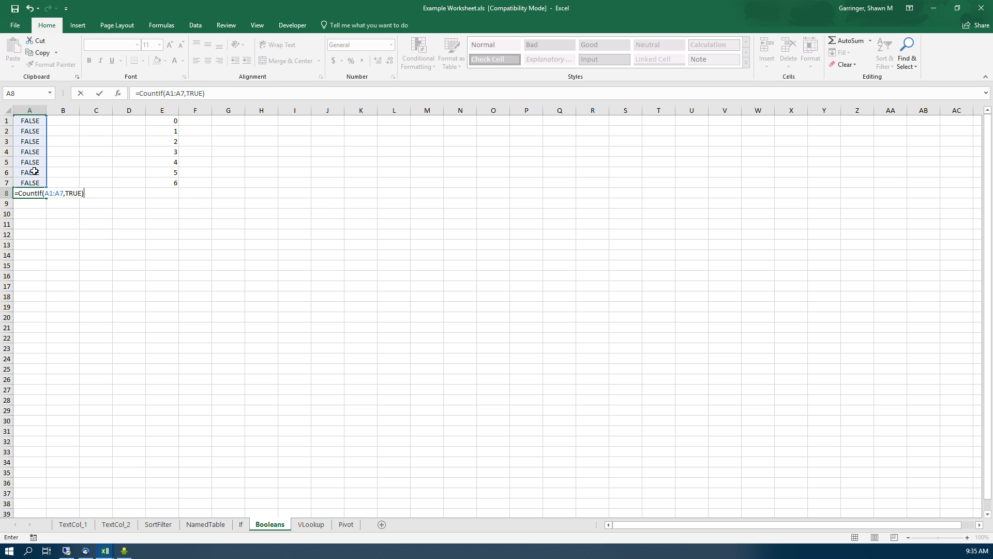
key("Return")
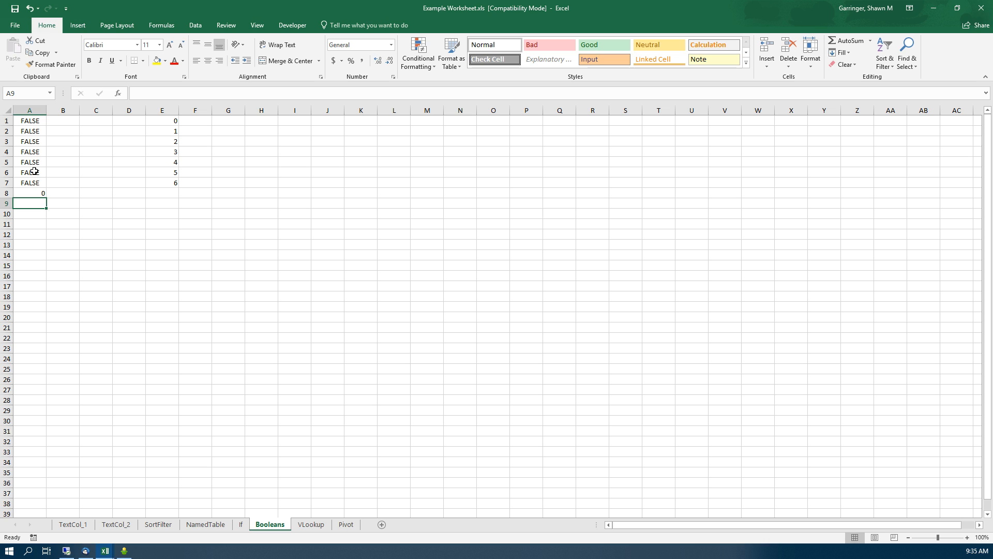
Step: Change cell A4 to TRUE and check the COUNTIF result in A8
key("Up")
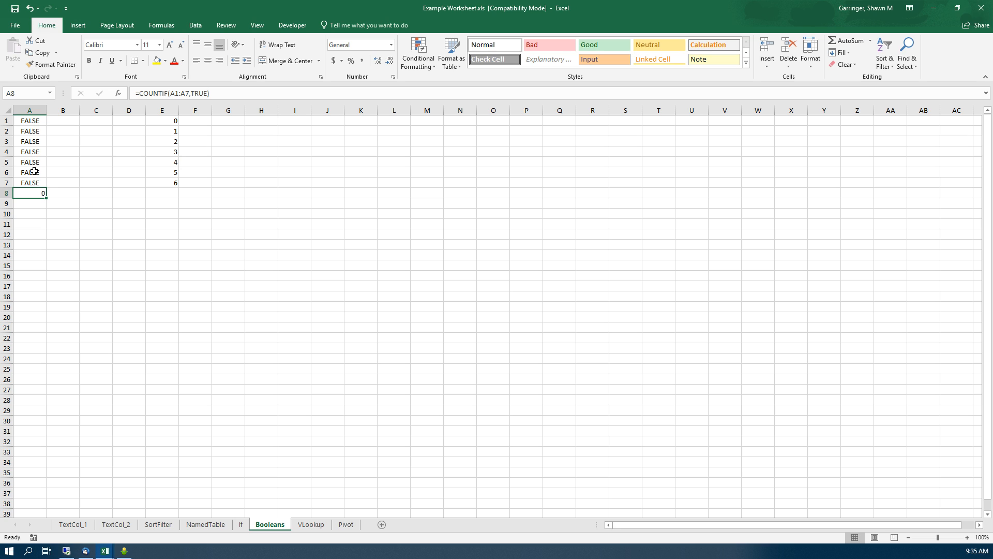
key("Up")
key("Up")
key("Up")
key("Up")
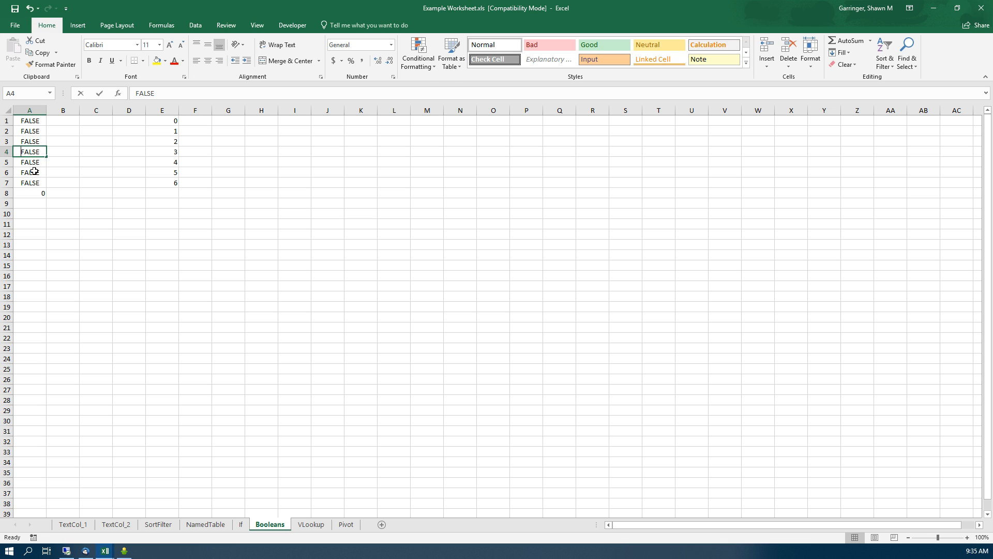
type("true")
key("Return")
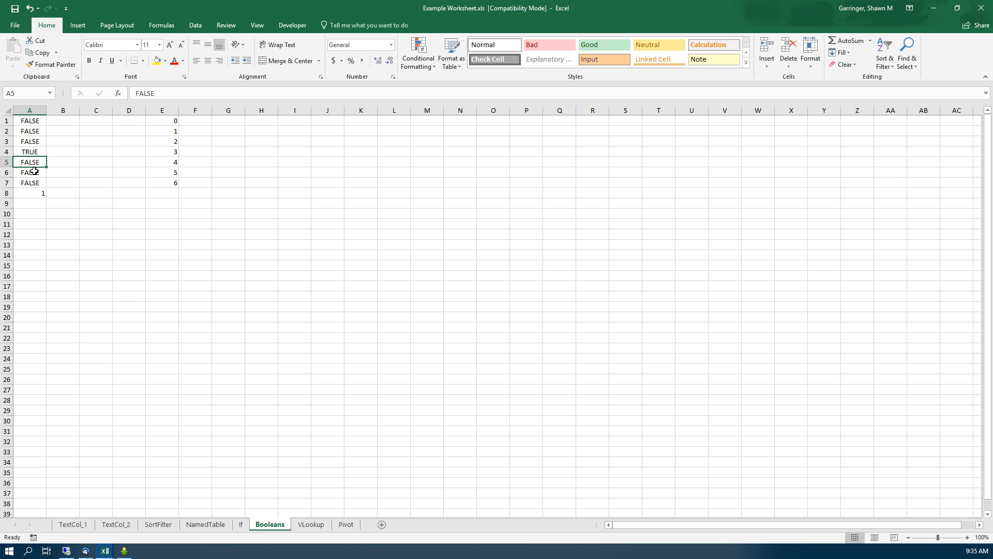
key("Down")
key("Down")
key("Down")
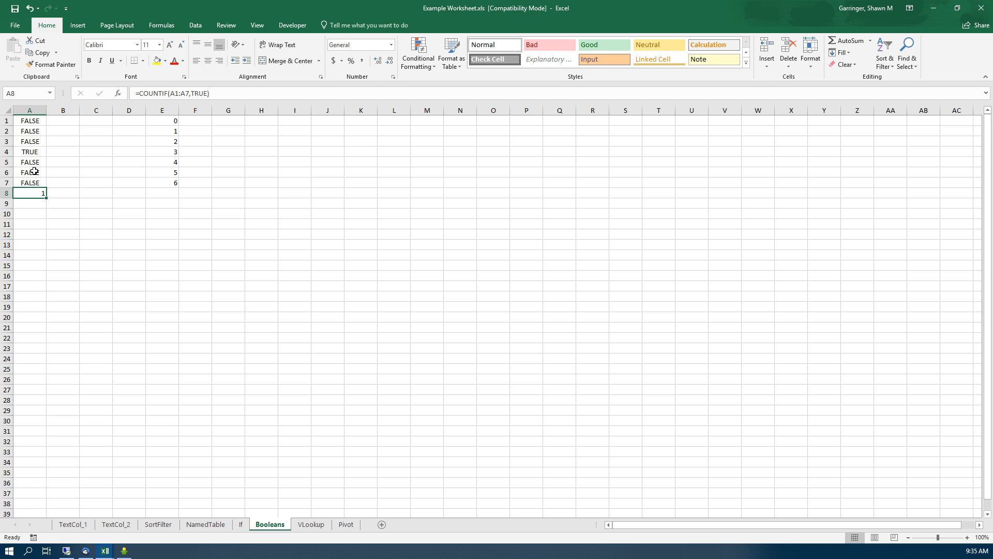
Step: Change cell A4 back to FALSE and check the COUNTIF result in A8
key("Up")
key("Up")
key("Up")
key("Up")
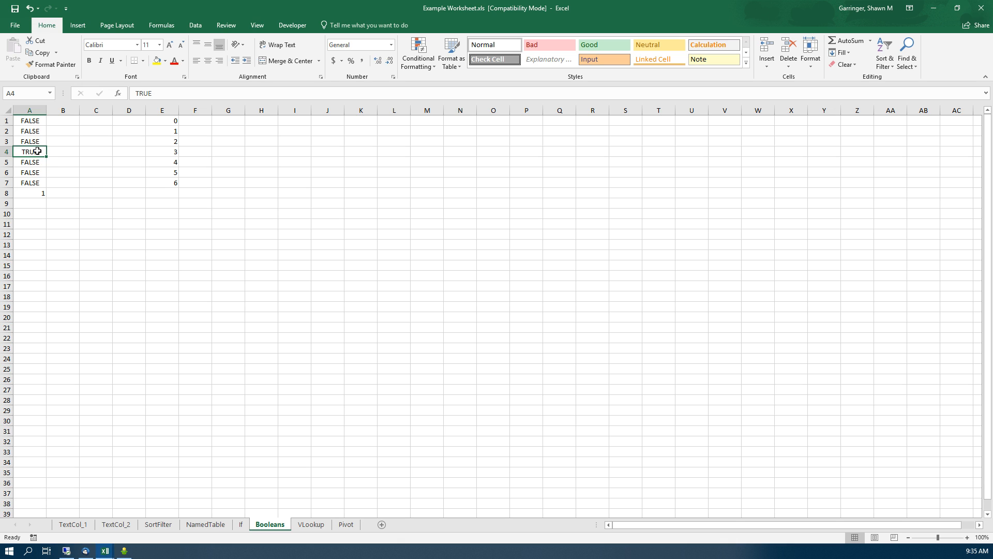
type("FALSE")
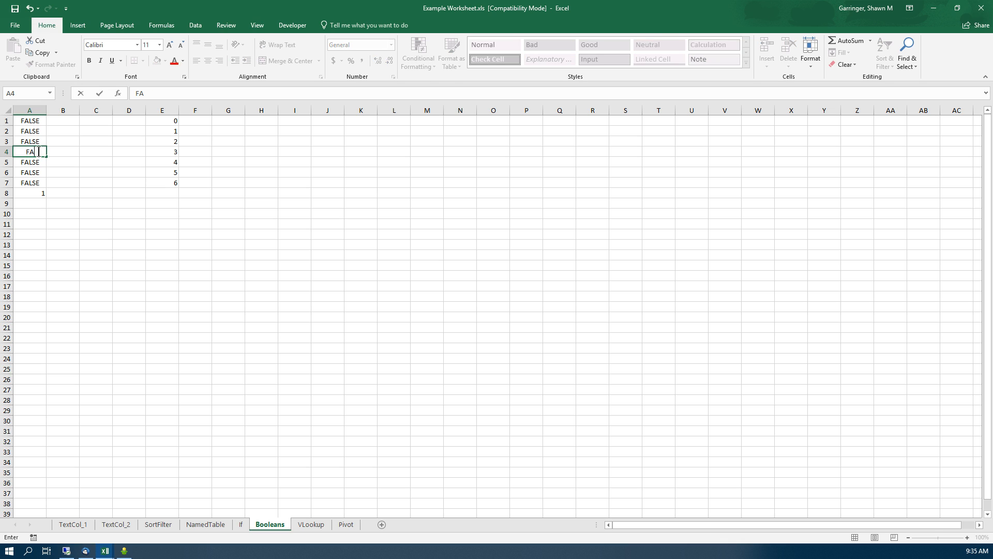
key("Return")
key("Down")
key("Down")
key("Down")
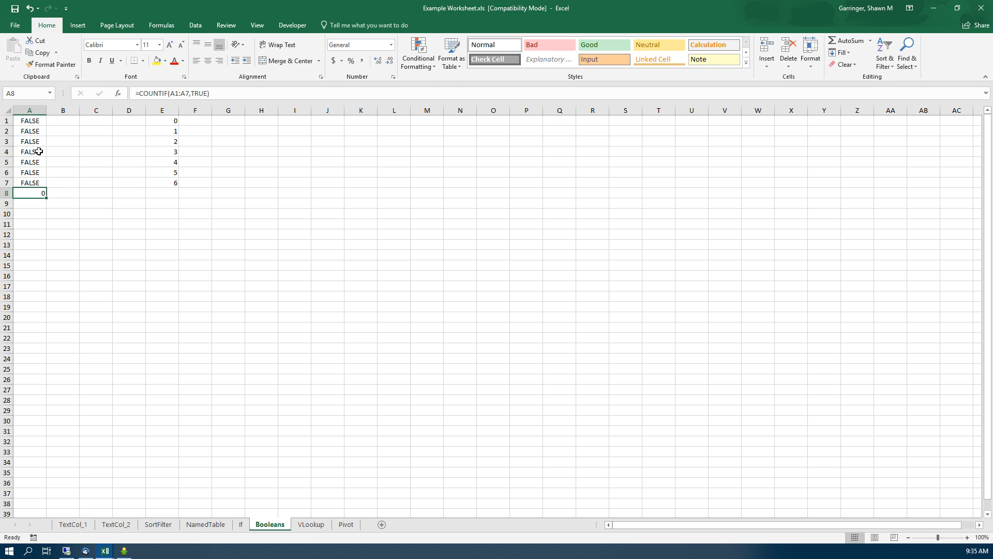
Step: Replace A8's formula with =IF(COUNTIF(A1:A7,TRUE)>0,"Event Detected","All Quiet") and review it against the values in A1:A7
key("Delete")
type("=")
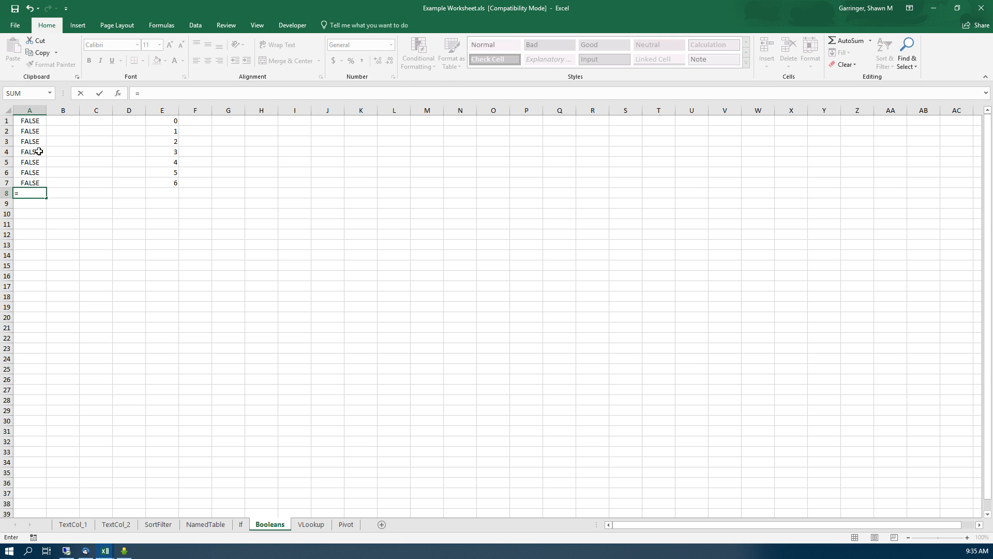
type("IF")
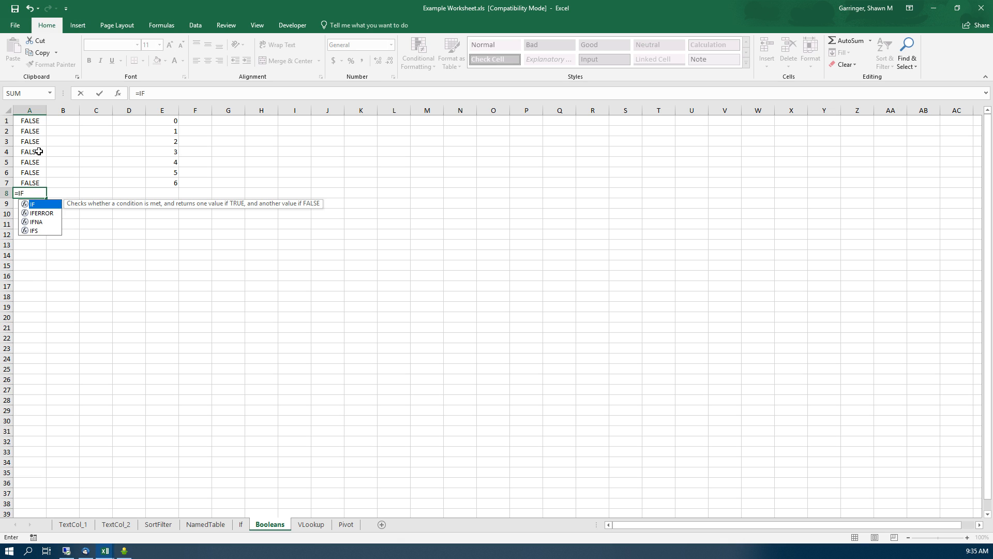
type("(")
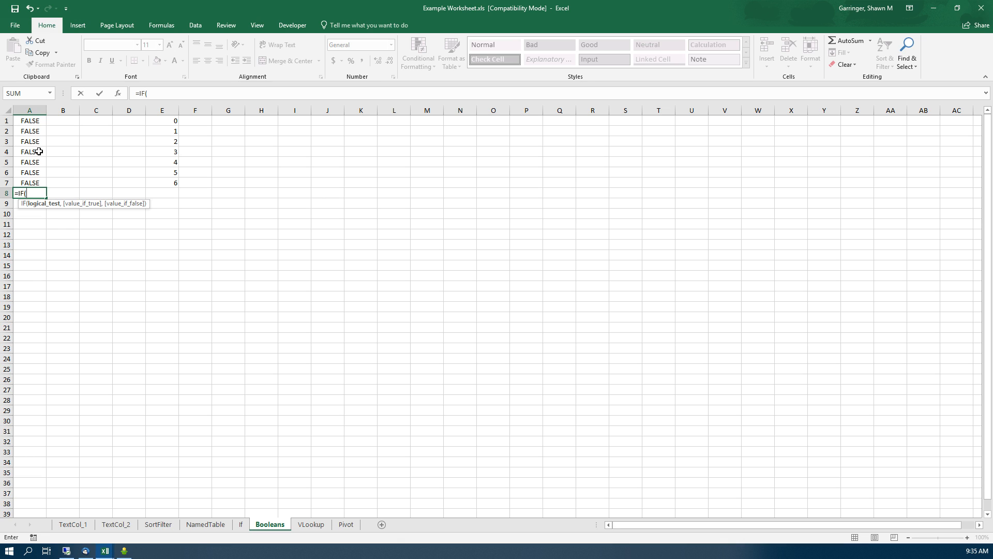
type("C")
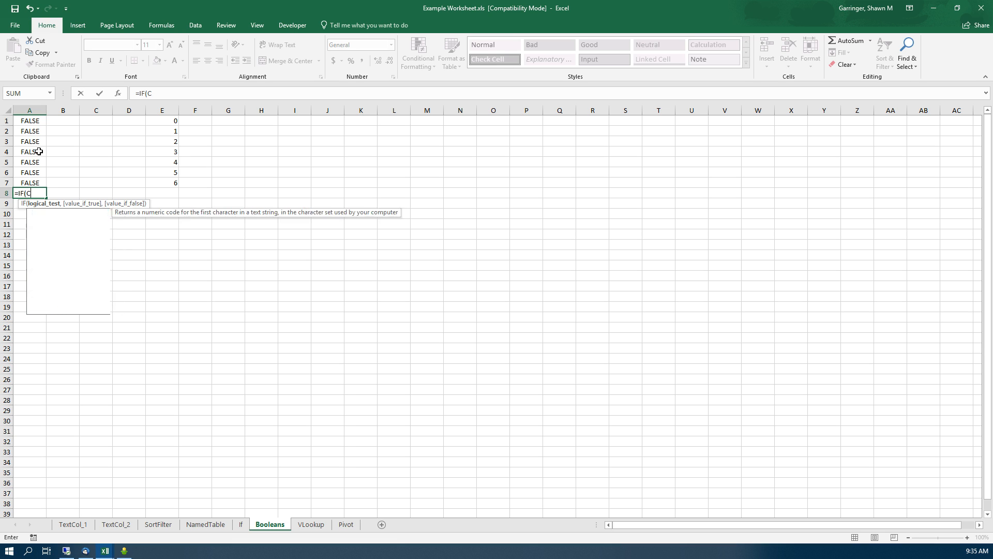
type("ountIf")
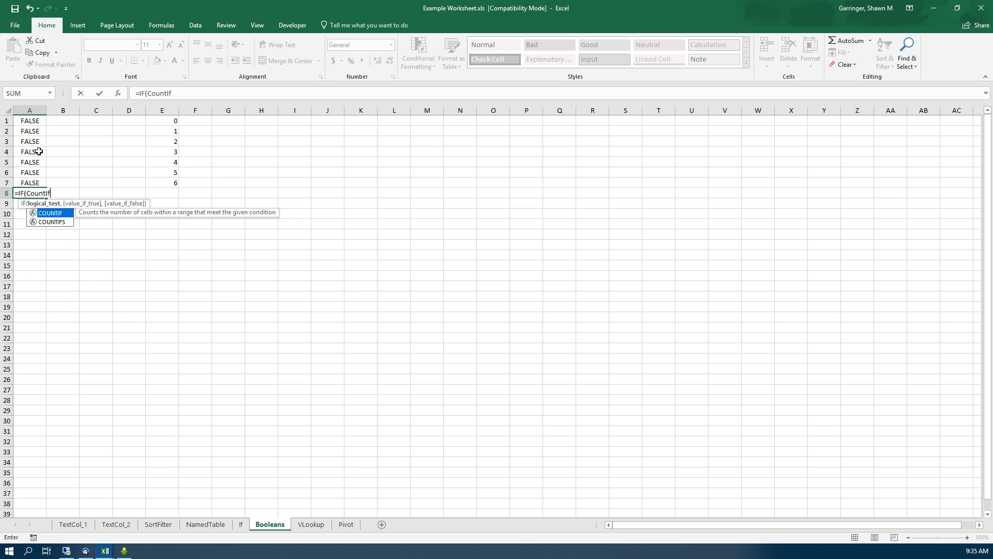
type("(")
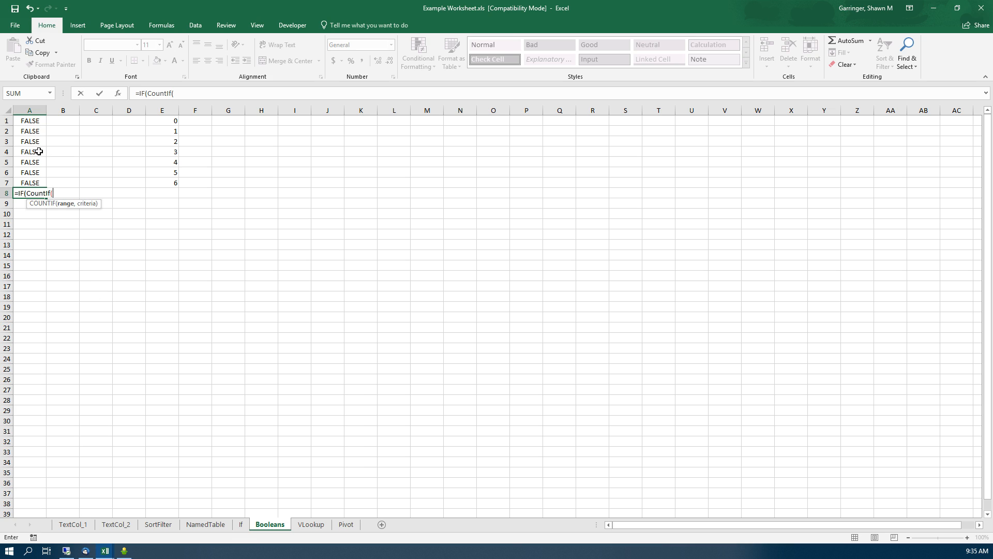
left_click_drag(30, 120, 31, 179)
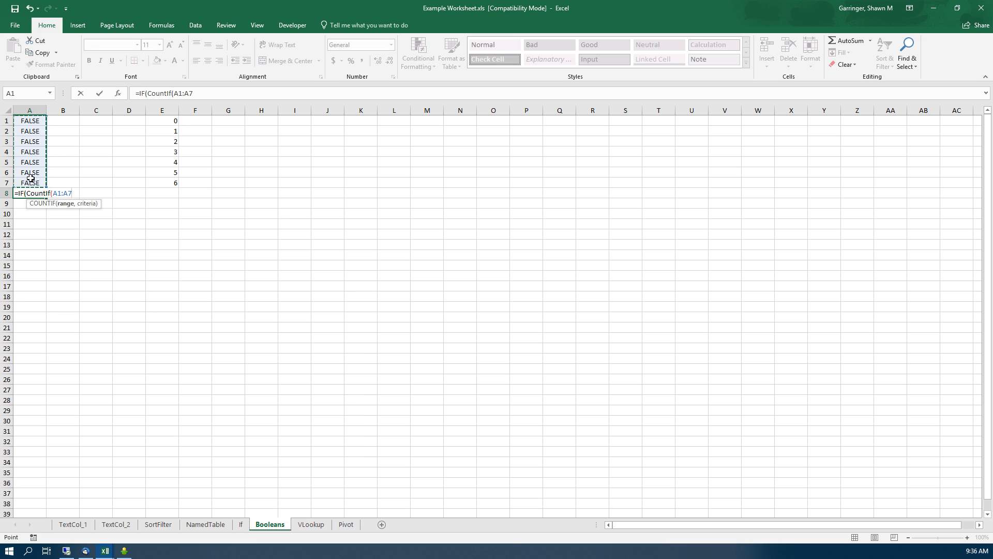
type(",")
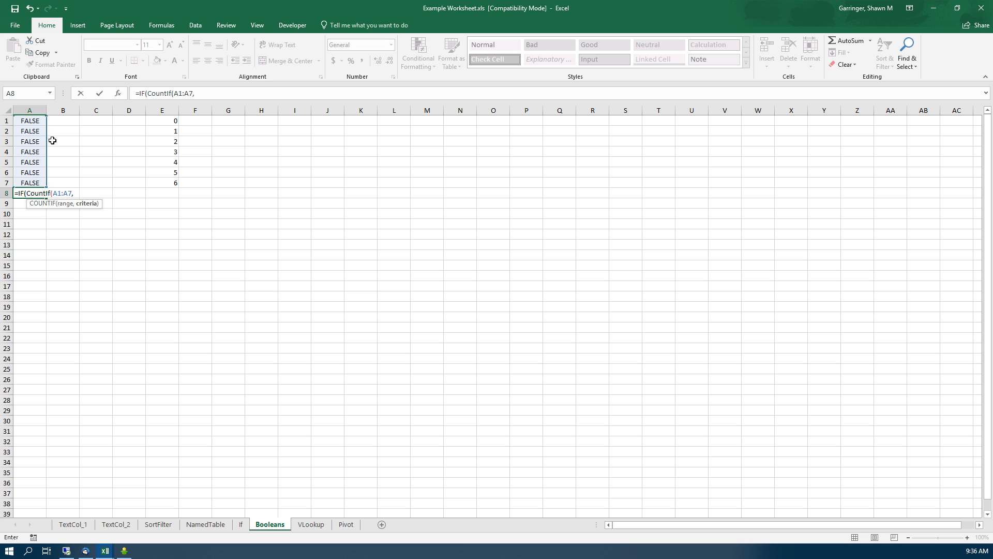
type("TRUE)")
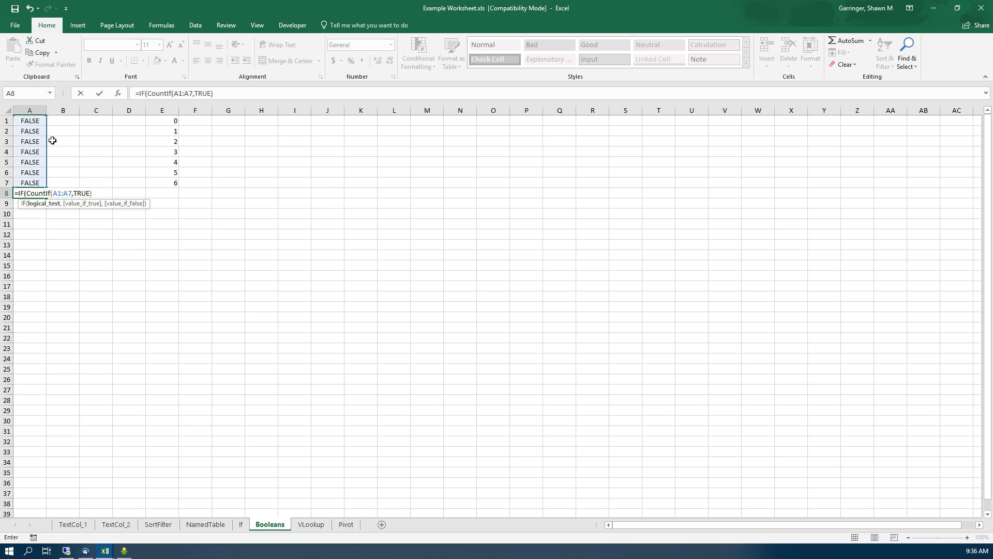
type(">0,\"")
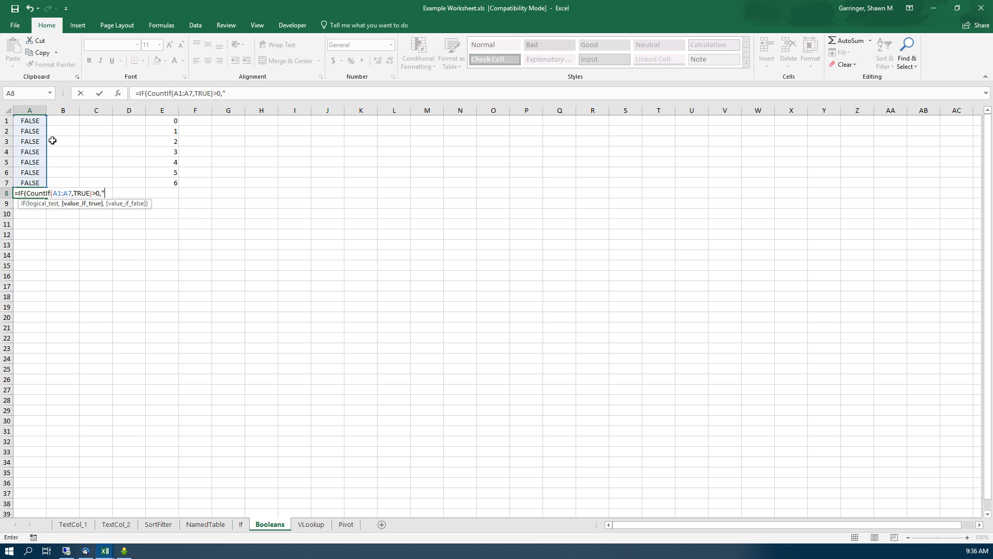
type("Event Detected\",")
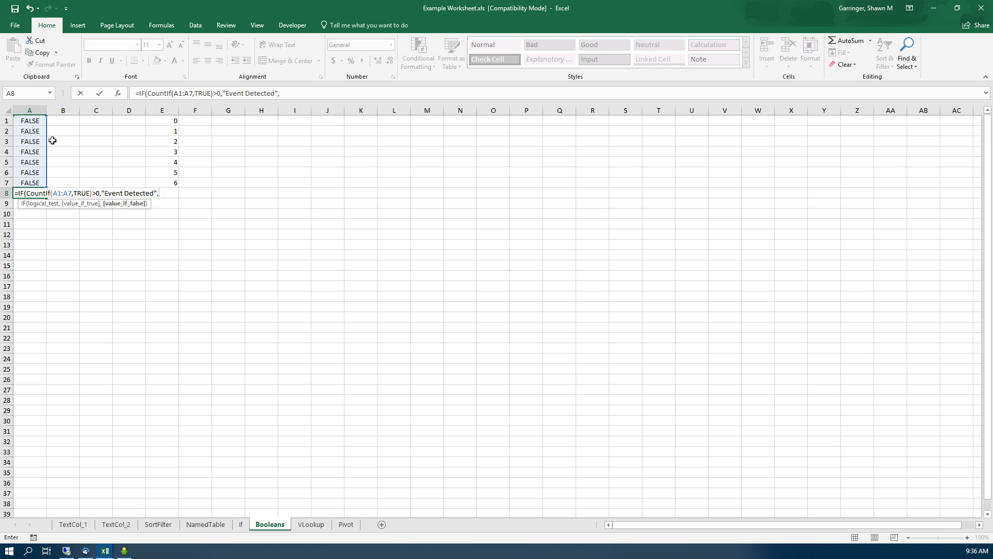
type("\"All Quiet\")")
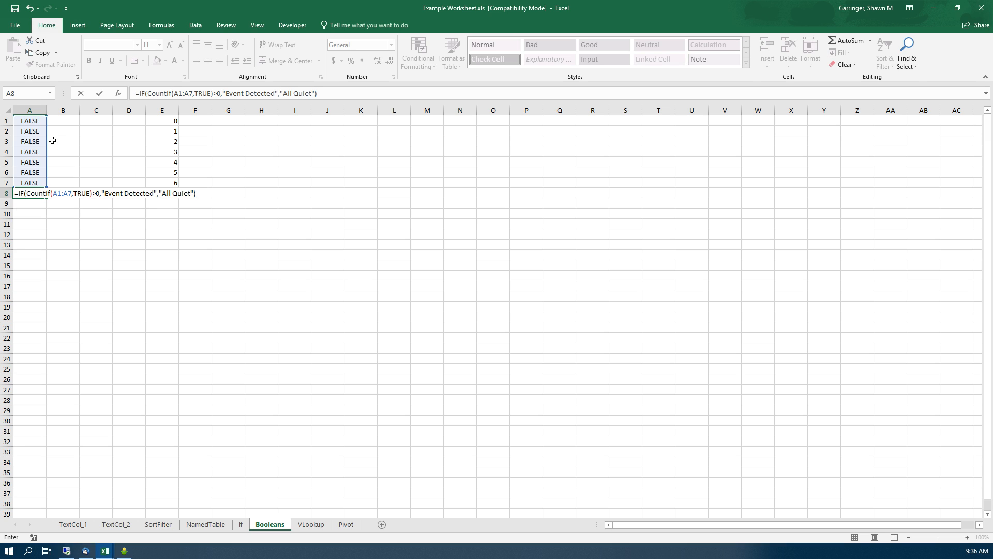
type(")")
key("BackSpace")
key("Return")
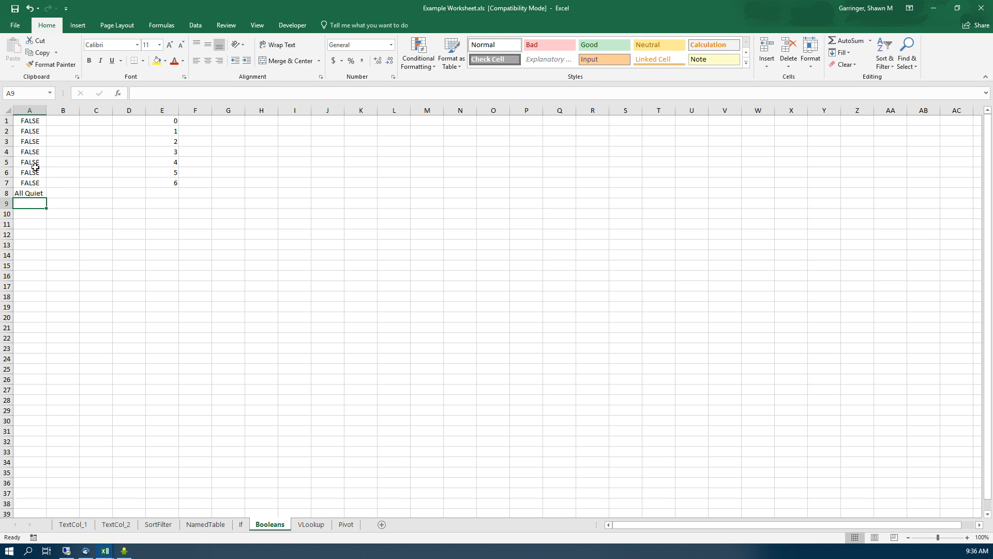
left_click(39, 194)
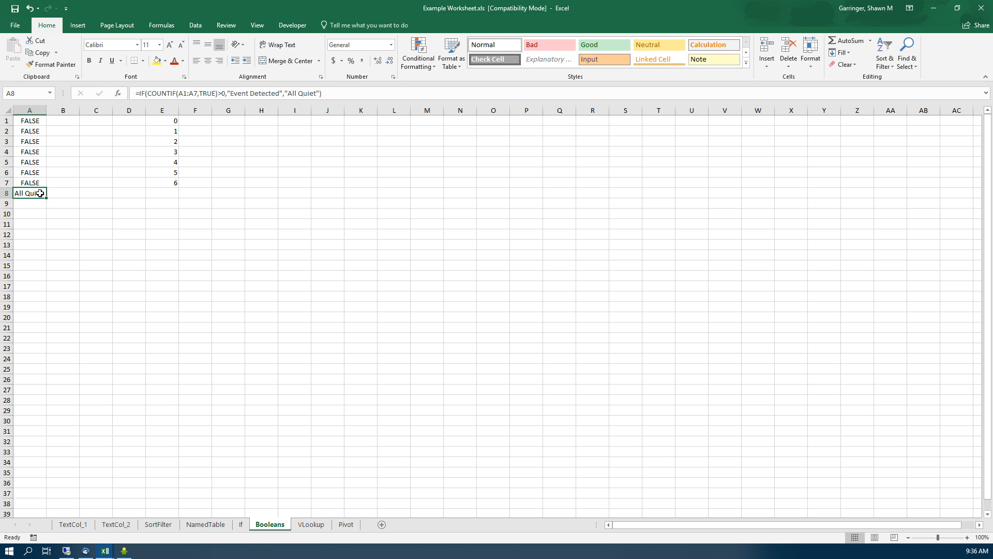
left_click_drag(36, 121, 41, 184)
left_click(38, 193)
Step: Set cells A4, A6 and A2 to TRUE to test the event formula in A8
left_click(29, 151)
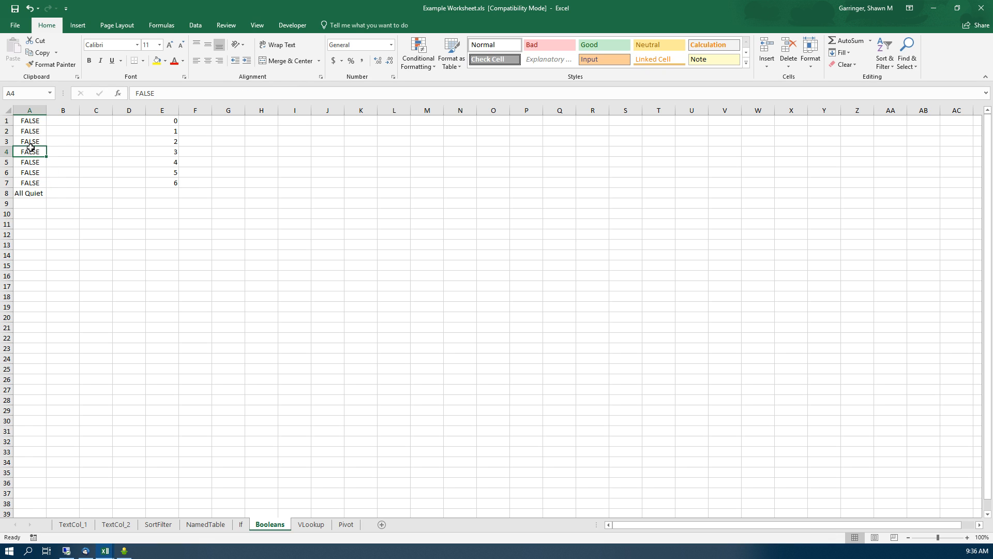
type("TRUE")
key("Return")
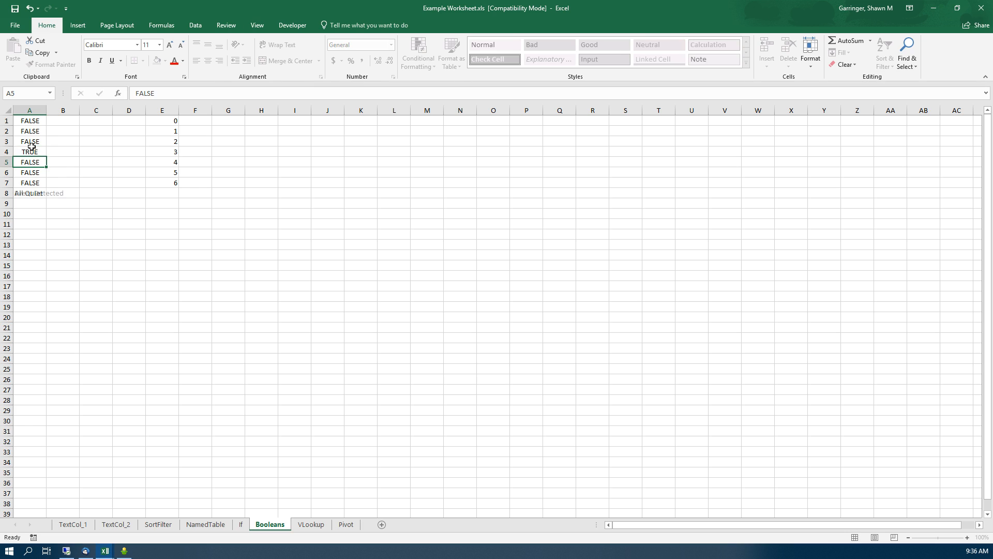
left_click(29, 172)
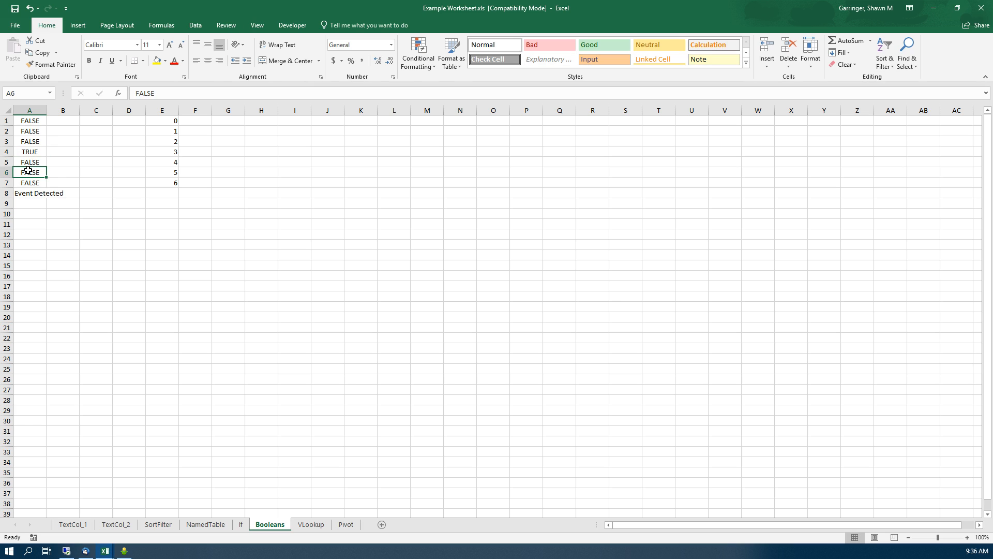
type("TRUE")
key("Return")
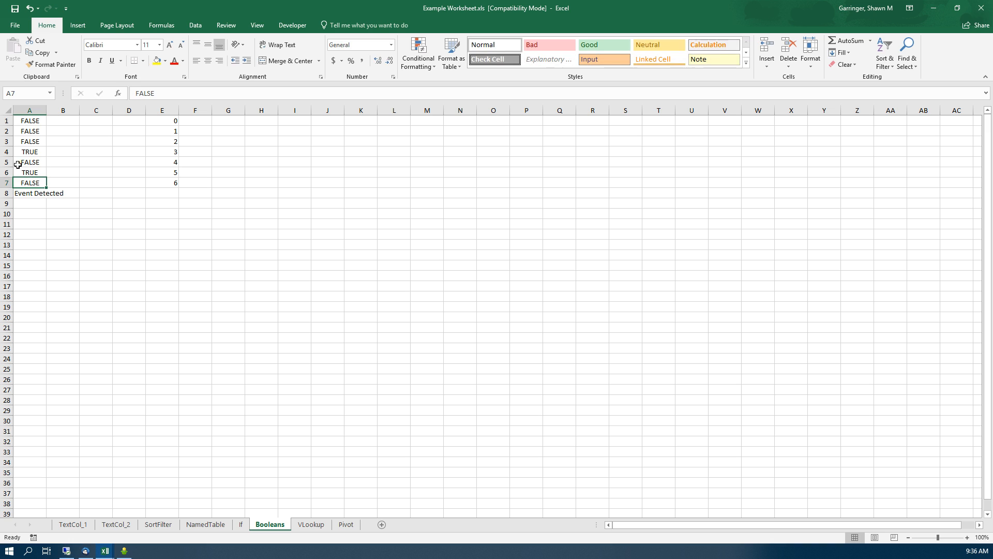
left_click(29, 131)
type("TRUE")
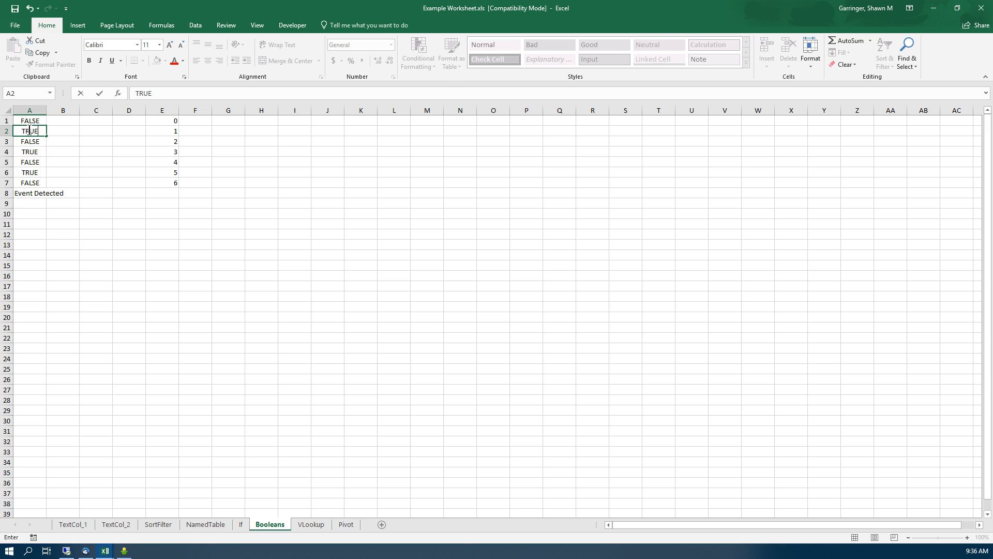
key("Return")
left_click(30, 131)
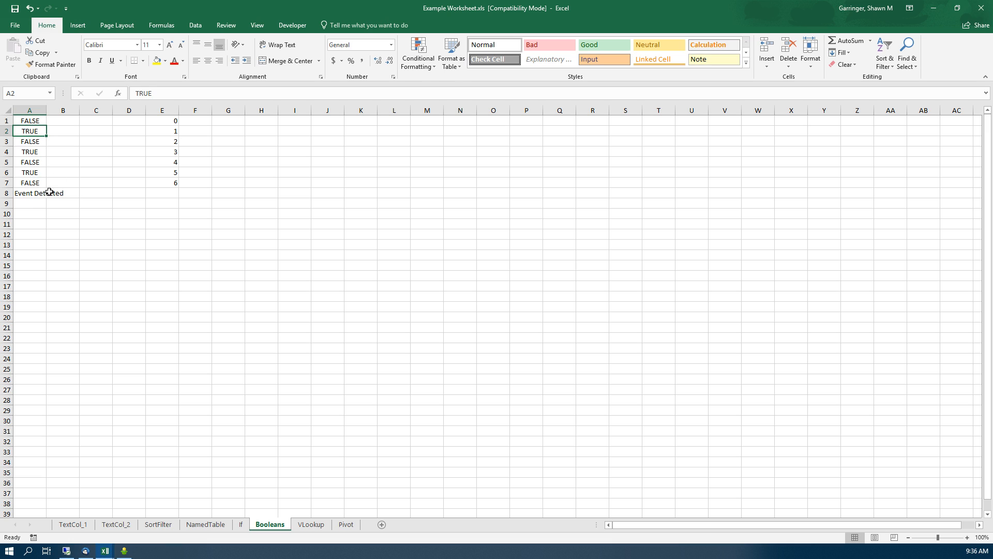
Step: Edit the IF formula in A8 to return TRUE instead of "Event Detected" and FALSE instead of "All Quiet"
left_click(27, 193)
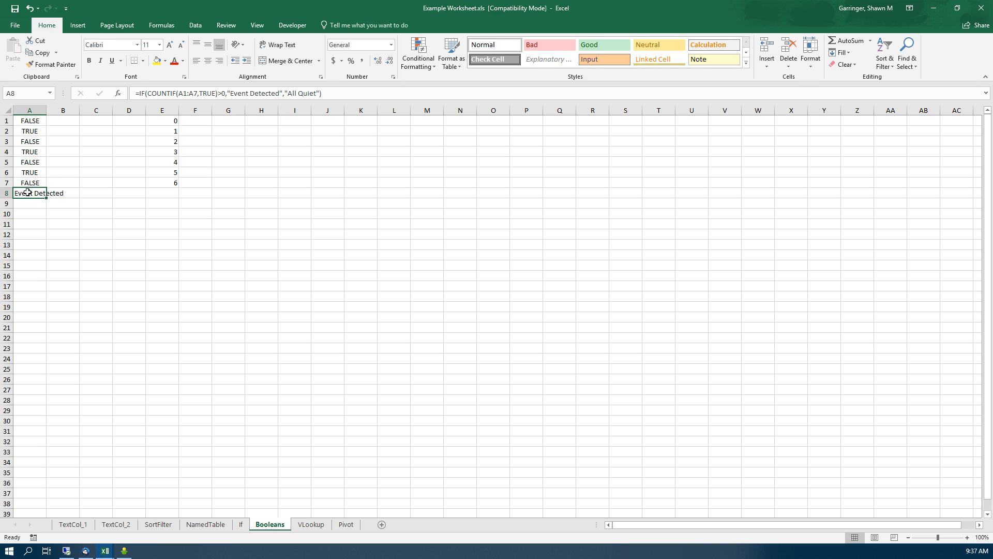
left_click_drag(229, 94, 283, 94)
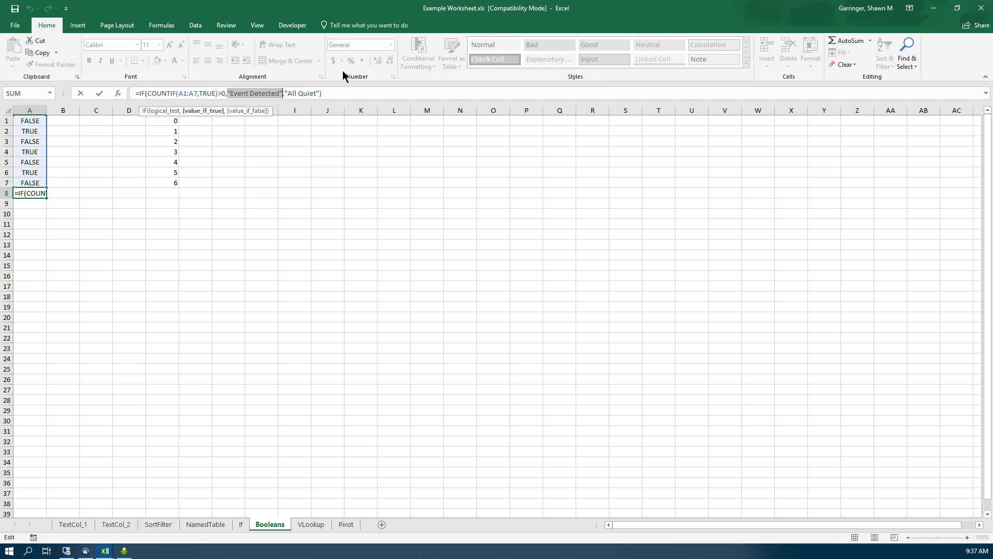
type("TRUE")
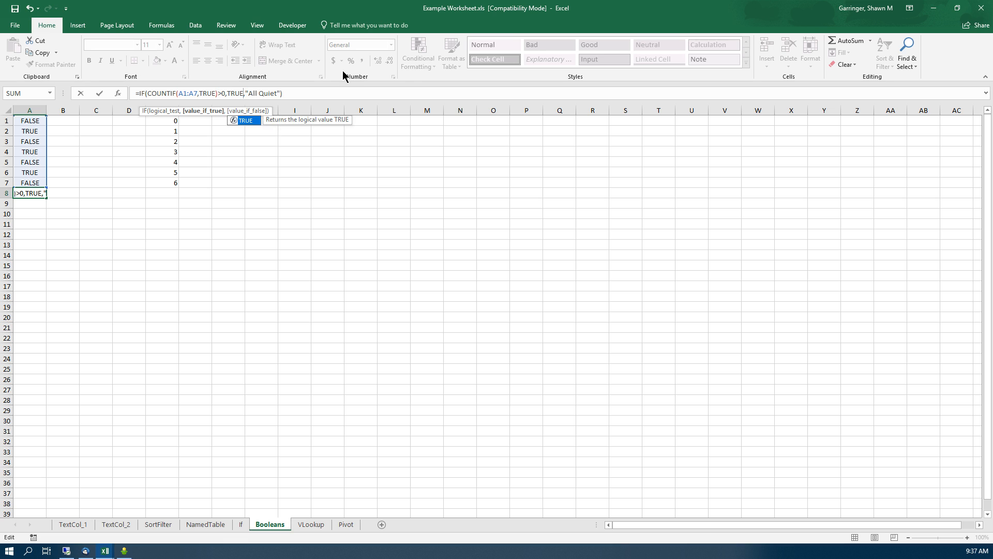
key("Right")
key("shift+Right")
key("shift+Right")
key("shift+Right")
key("shift+Right")
key("shift+Right")
key("shift+Right")
key("shift+Right")
key("shift+Right")
key("shift+Right")
key("shift+Right")
key("shift+Right")
type("FA")
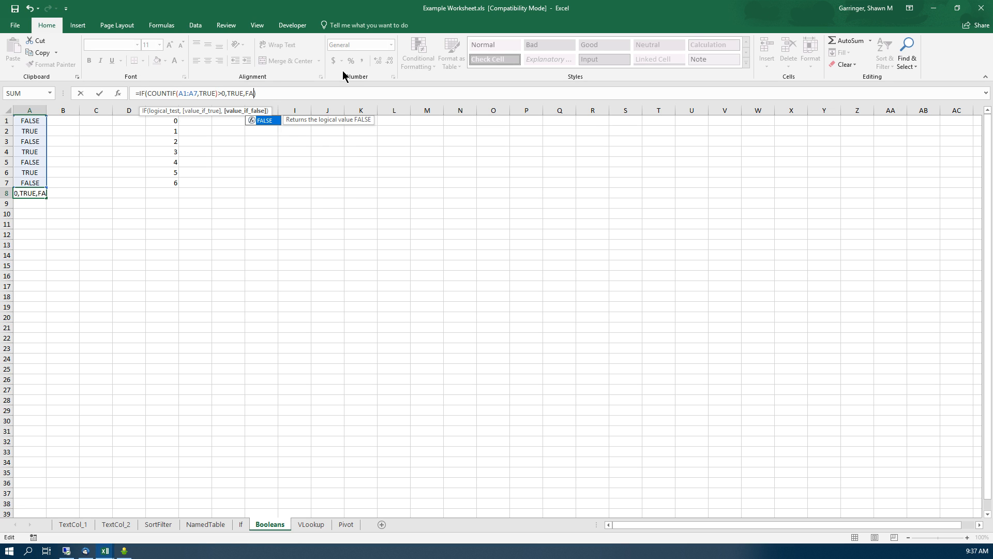
type("LSE")
key("Return")
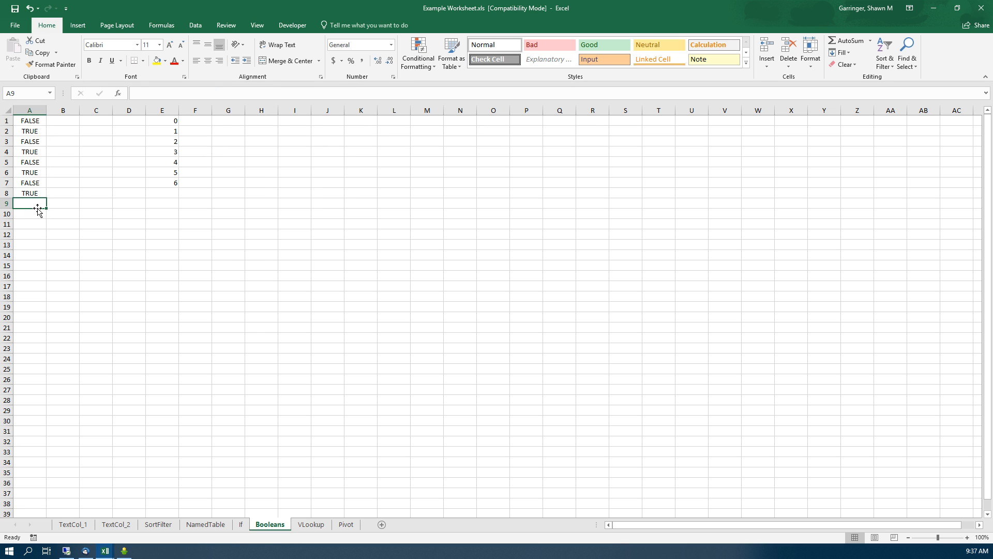
Step: Check the revised formula in A8 and clear the contents of A1:A8
left_click(31, 190)
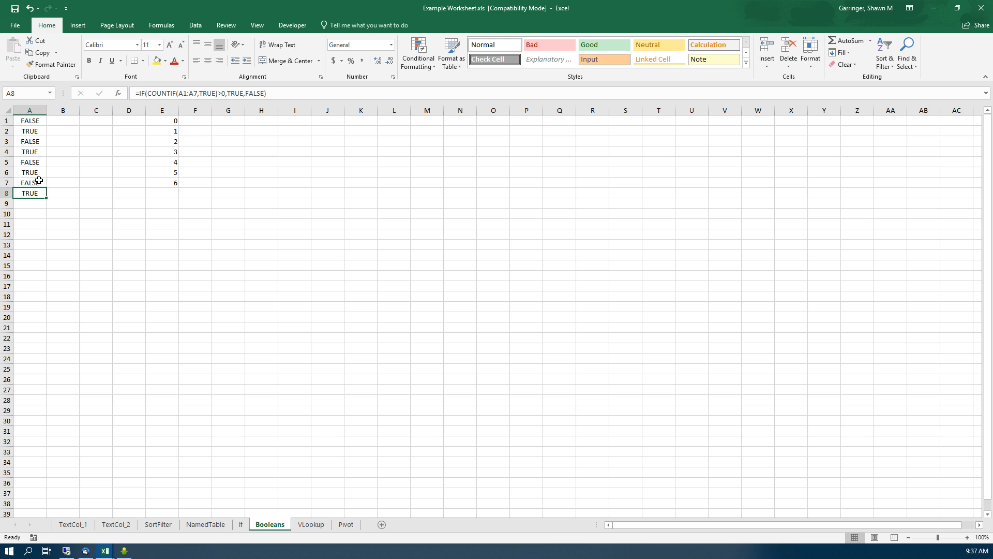
left_click_drag(29, 122, 30, 192)
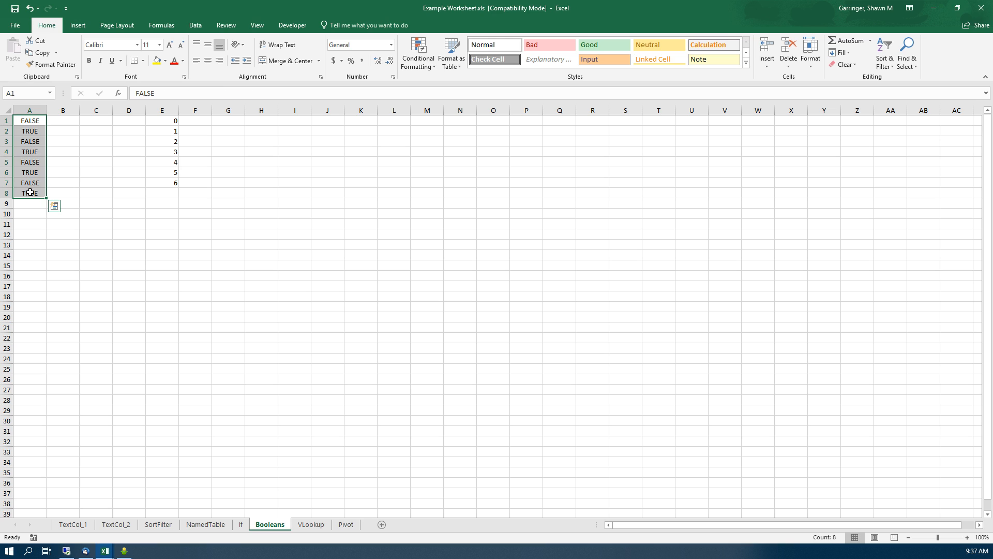
key("Delete")
Step: Enter =IF(E1>2,TRUE,FALSE) in F1 and fill the formula down through F7
left_click(189, 119)
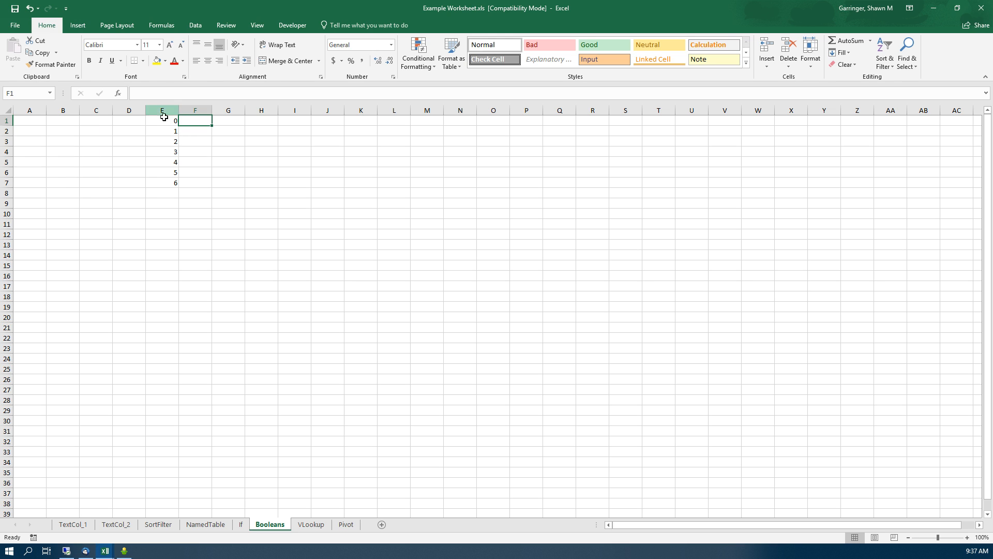
left_click_drag(164, 119, 170, 182)
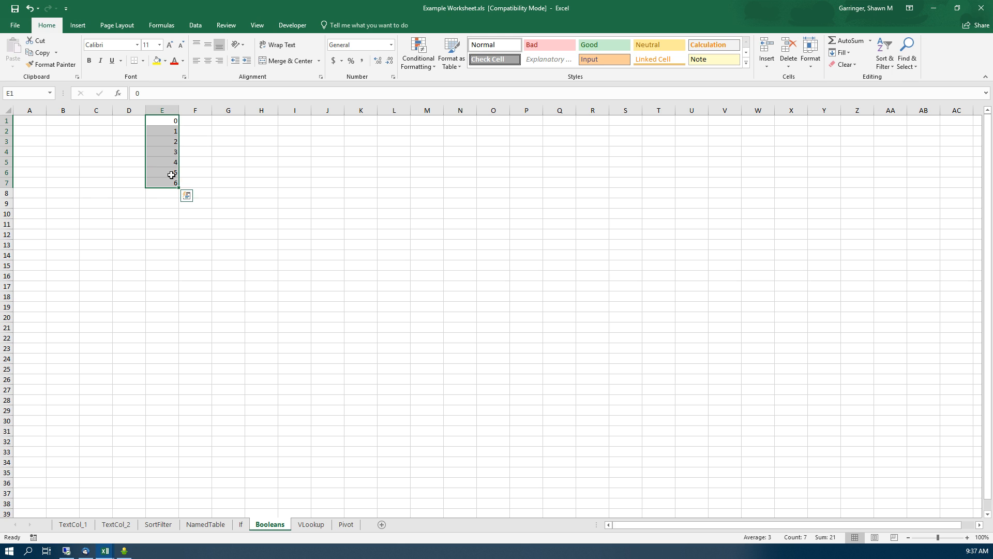
left_click(195, 121)
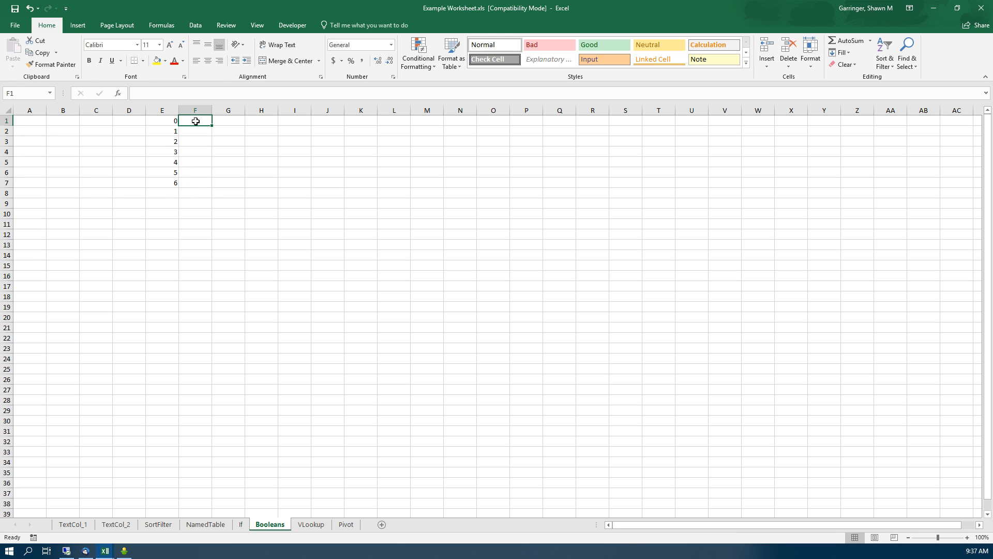
type("=")
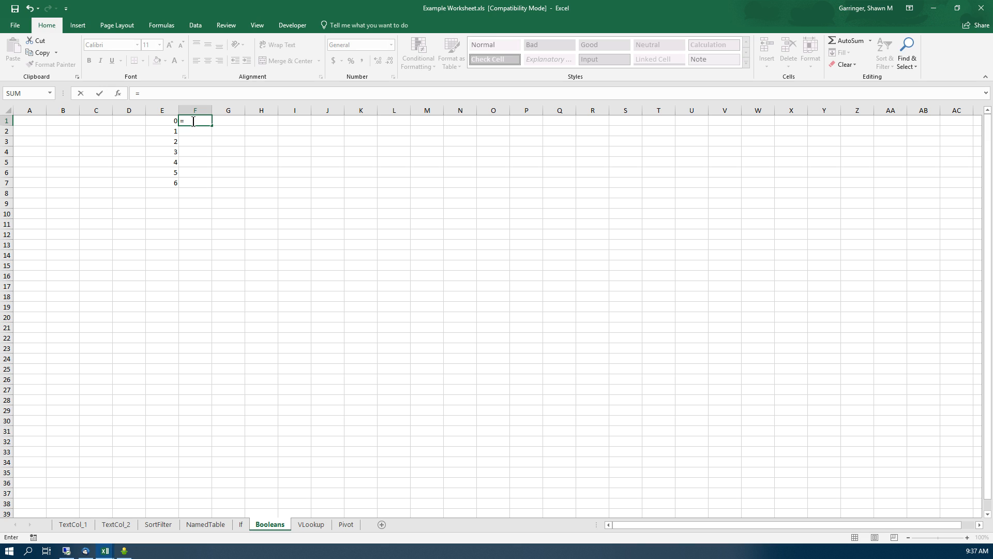
type("IF(")
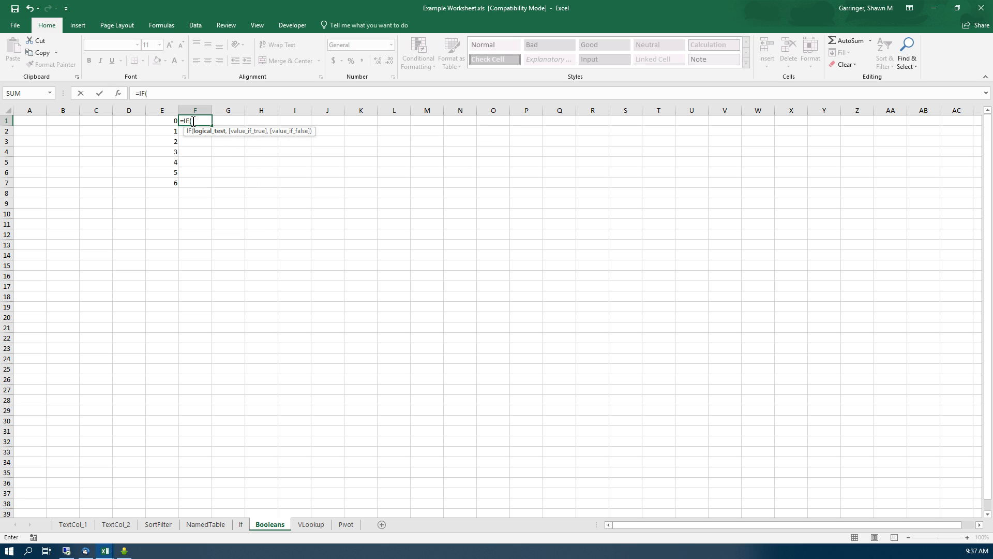
left_click(176, 119)
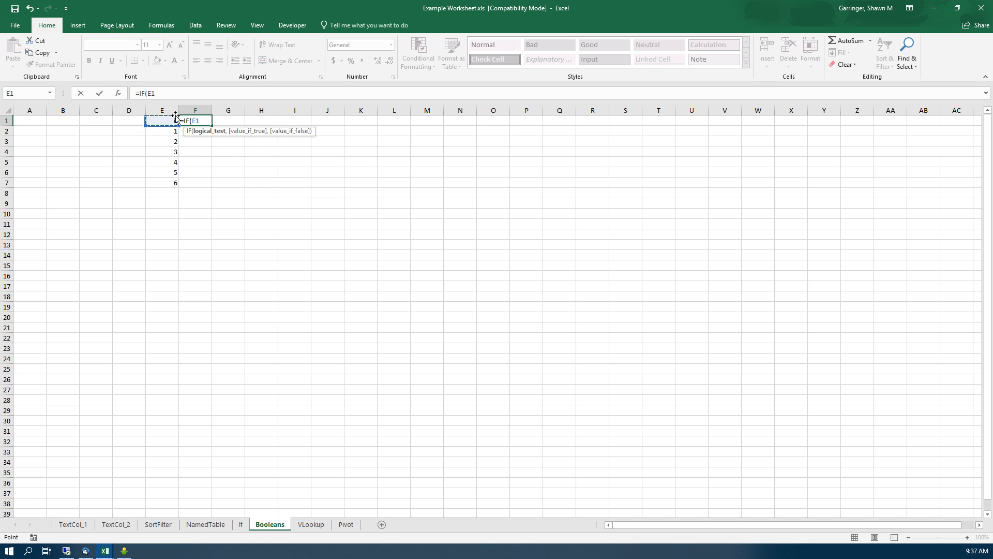
type(">2,")
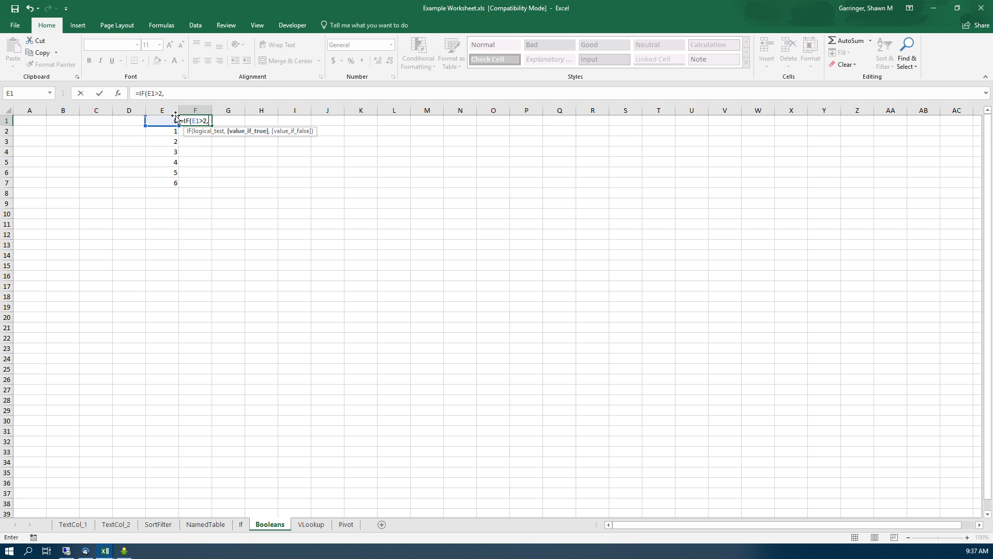
type("TRUE,FALSE")
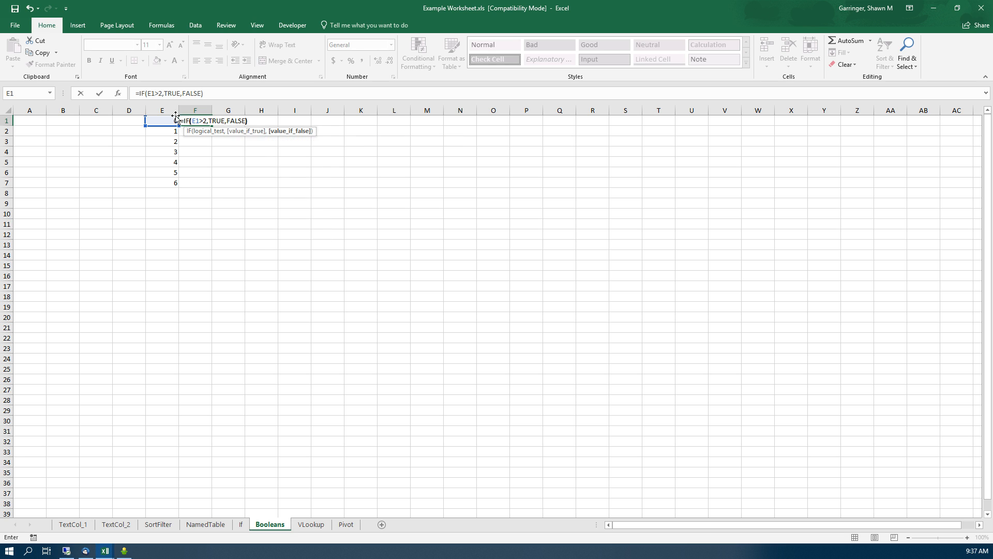
key("ctrl+Return")
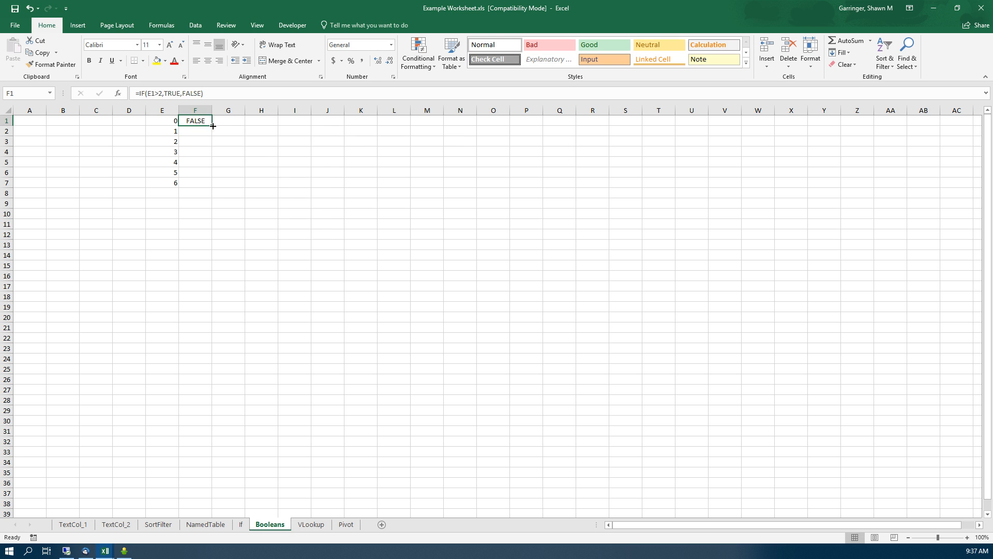
left_click_drag(211, 126, 212, 187)
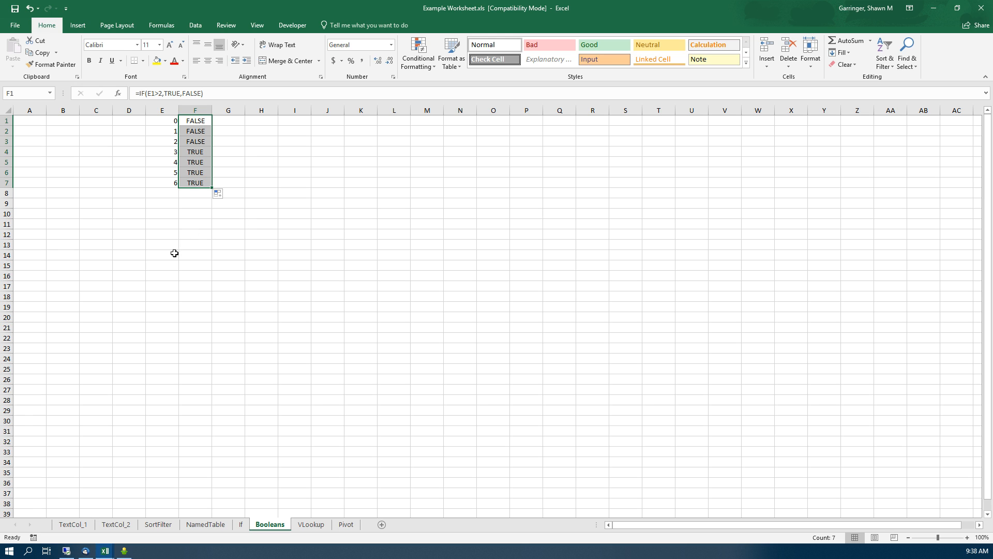
Step: Label cell E14 "Any fields > 2"
left_click(157, 252)
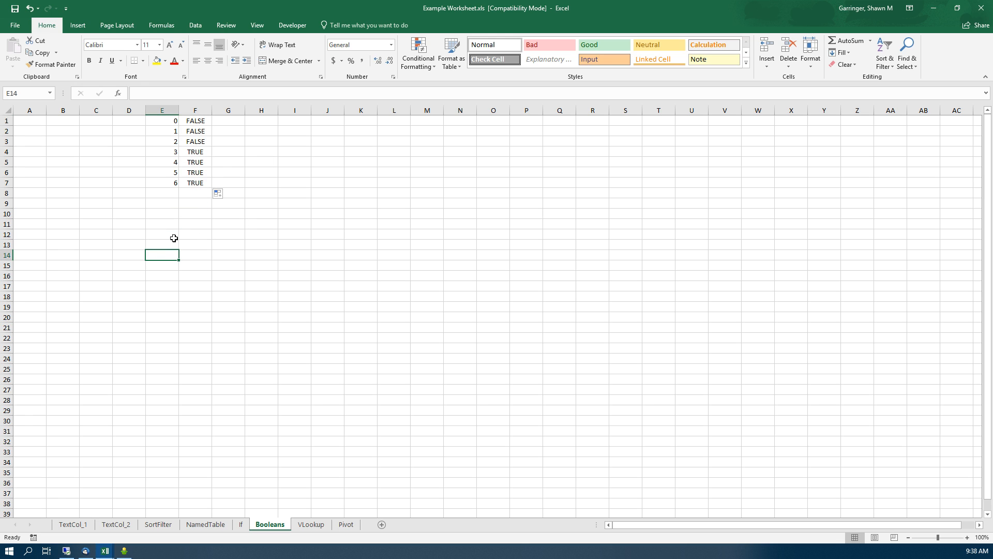
type("Any field")
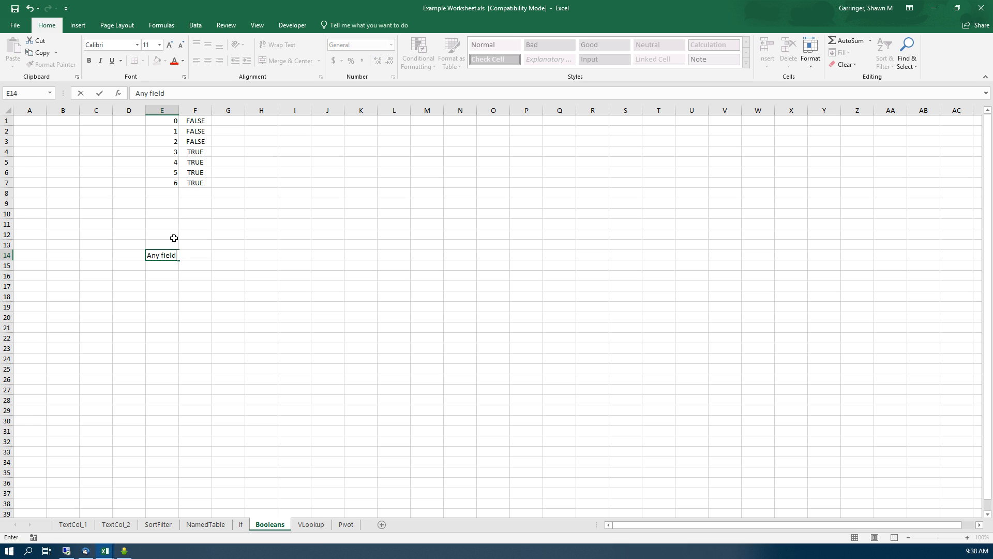
type("s > 2")
key("Return")
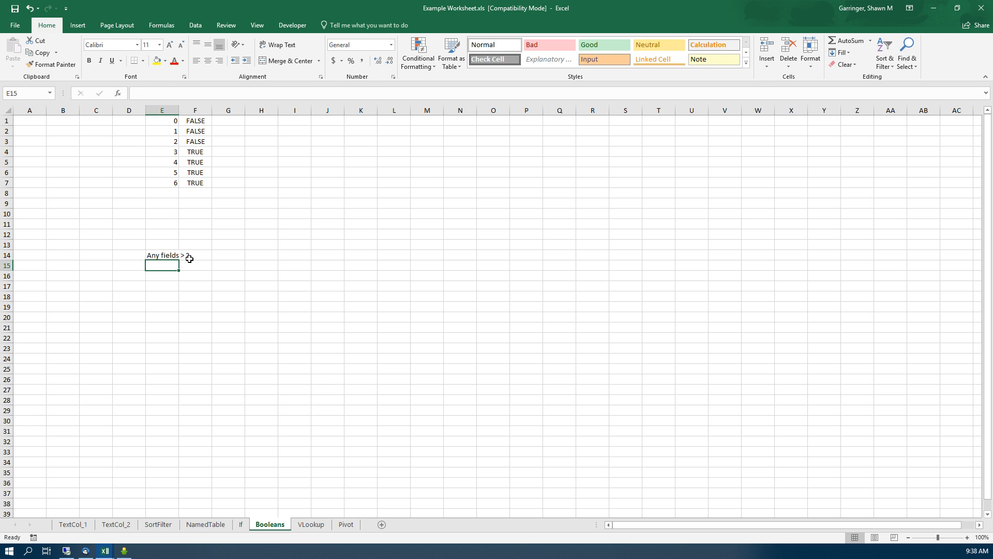
Step: Enter =IF(COUNTIF(F1:F7,TRUE)>0,TRUE,FALSE) in G14 beside the "Any fields > 2" label
left_click(221, 257)
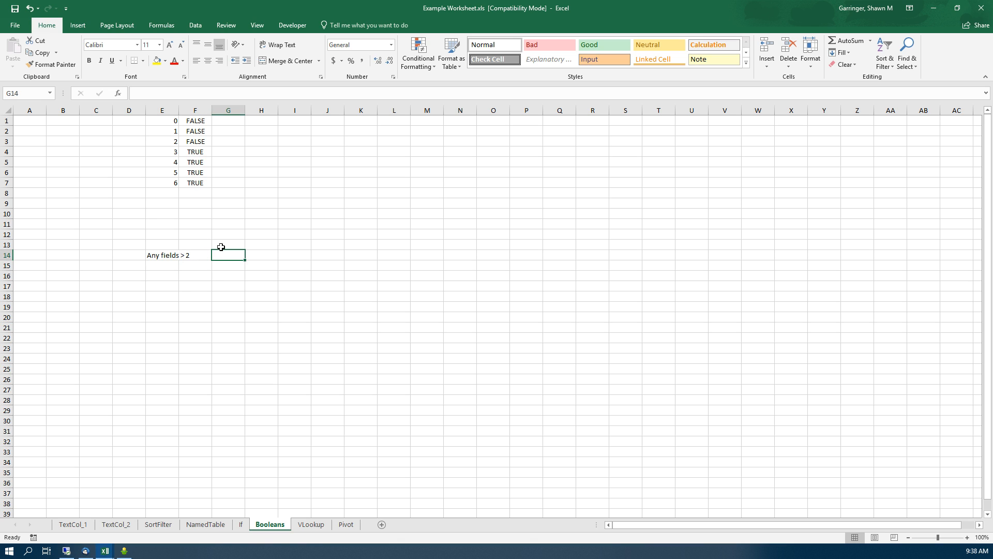
type("=")
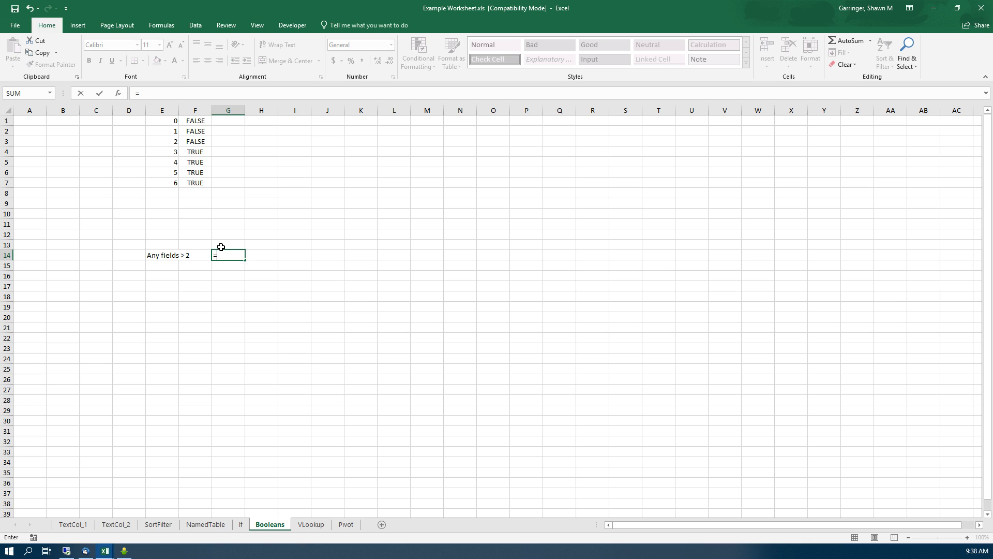
type("IF(Count")
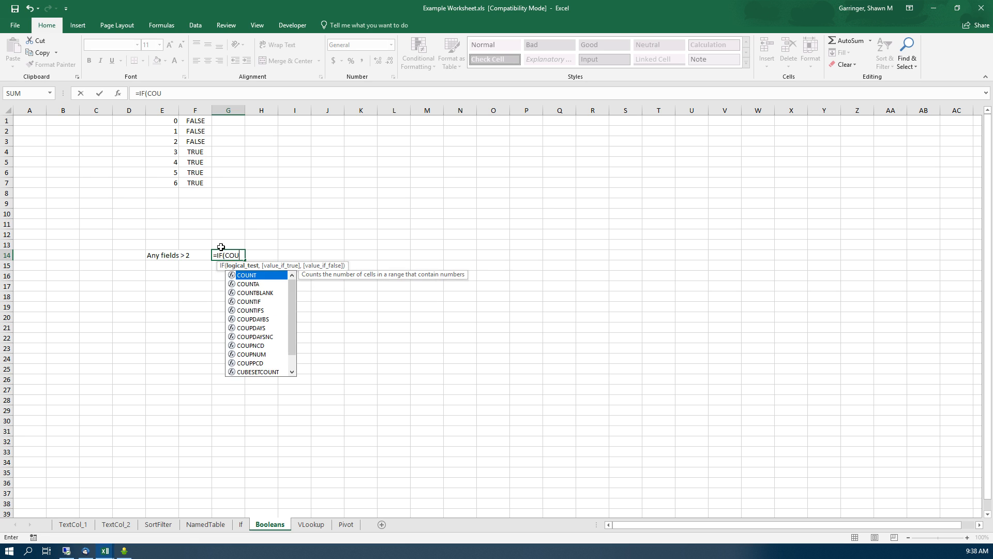
type("If")
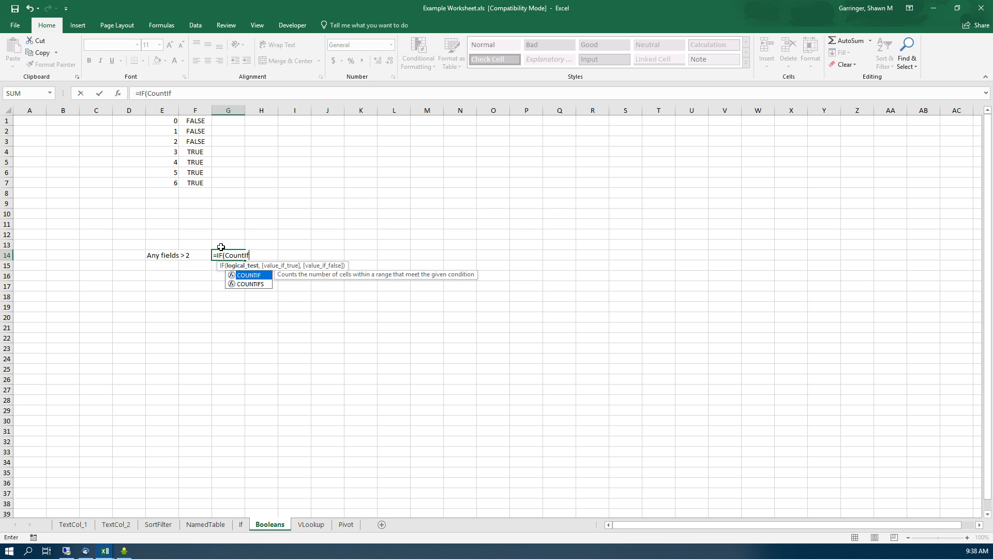
type("(")
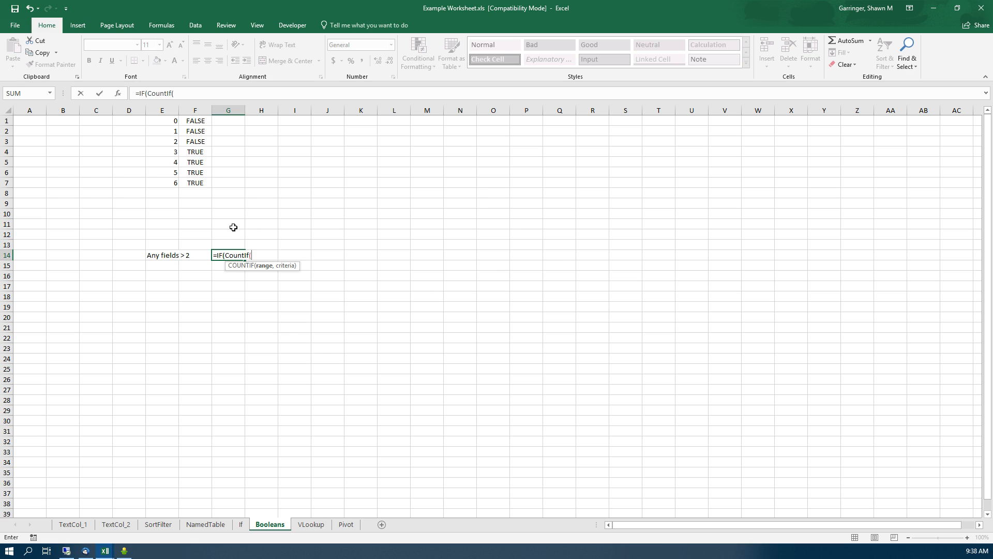
left_click_drag(197, 118, 197, 184)
type(",T")
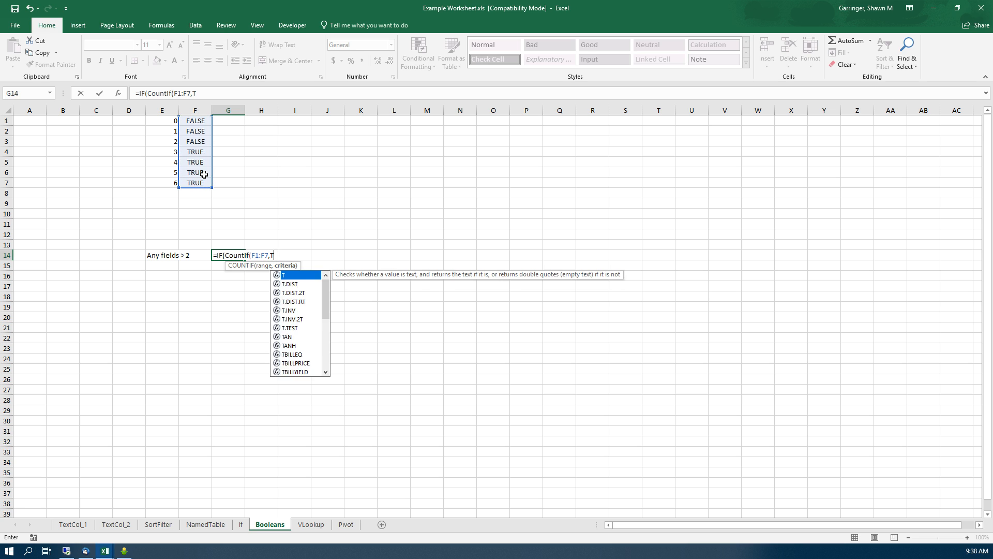
type("RUE)>")
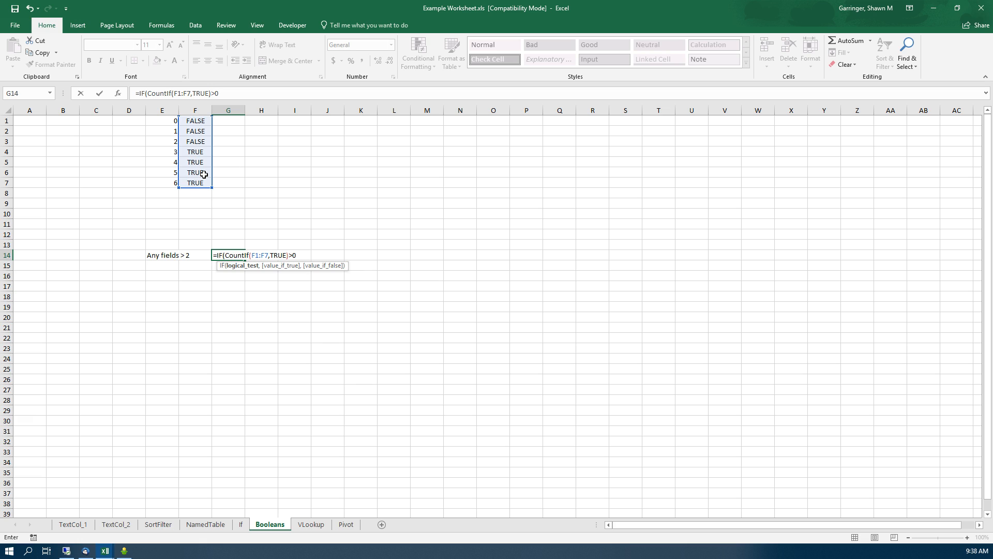
type("0,TRUE,FALSE")
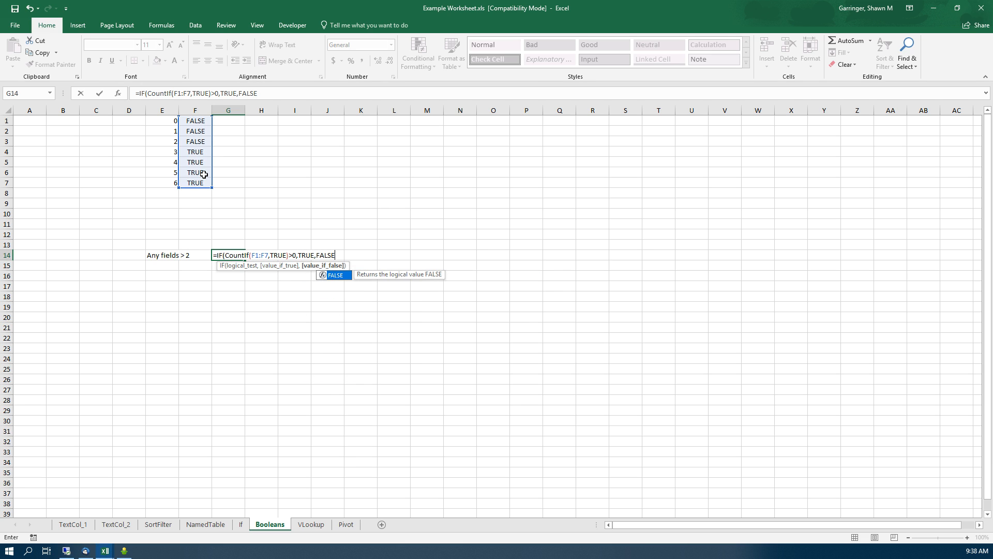
type(")")
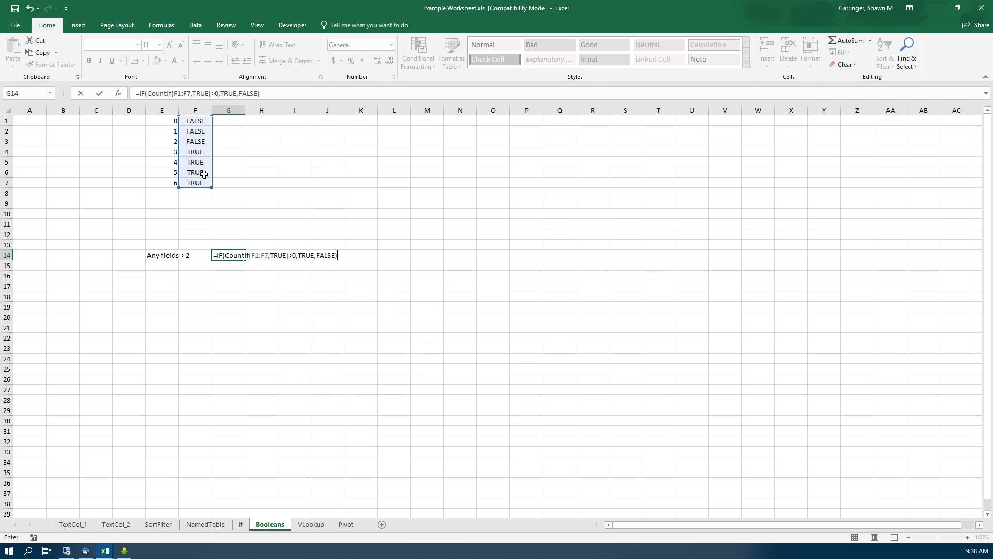
key("Return")
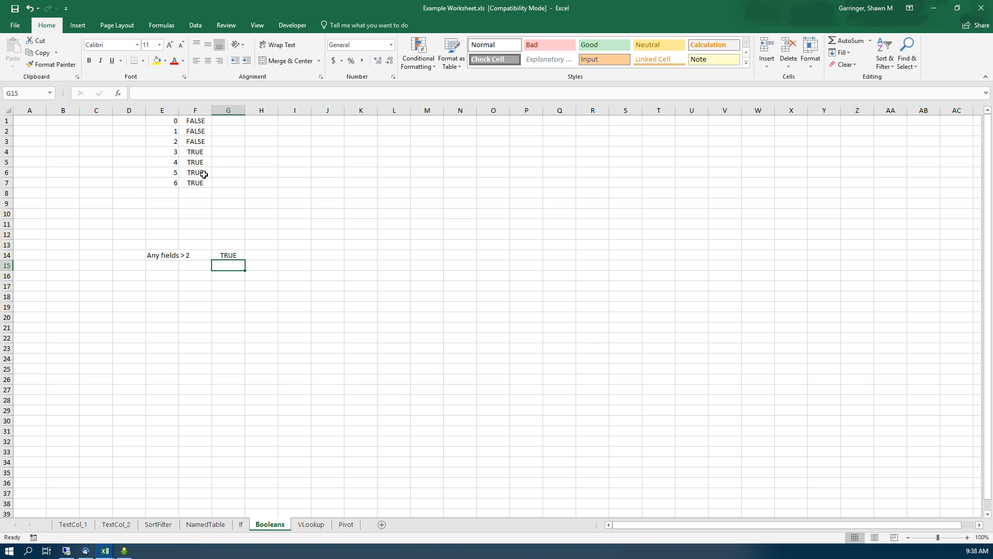
Step: Compare the label in E14 and the formula in G14 with the numbers in E4:E7
left_click(166, 255)
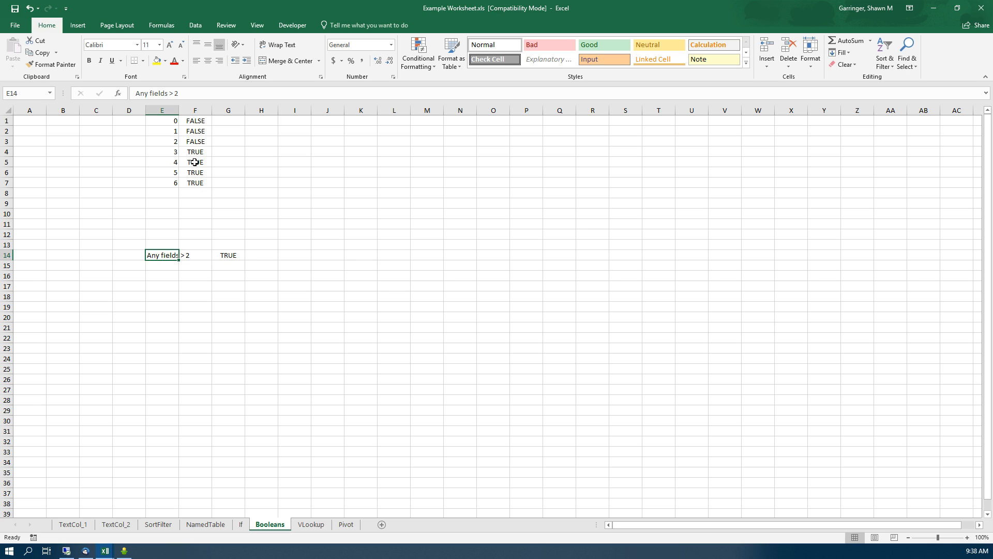
left_click(230, 255)
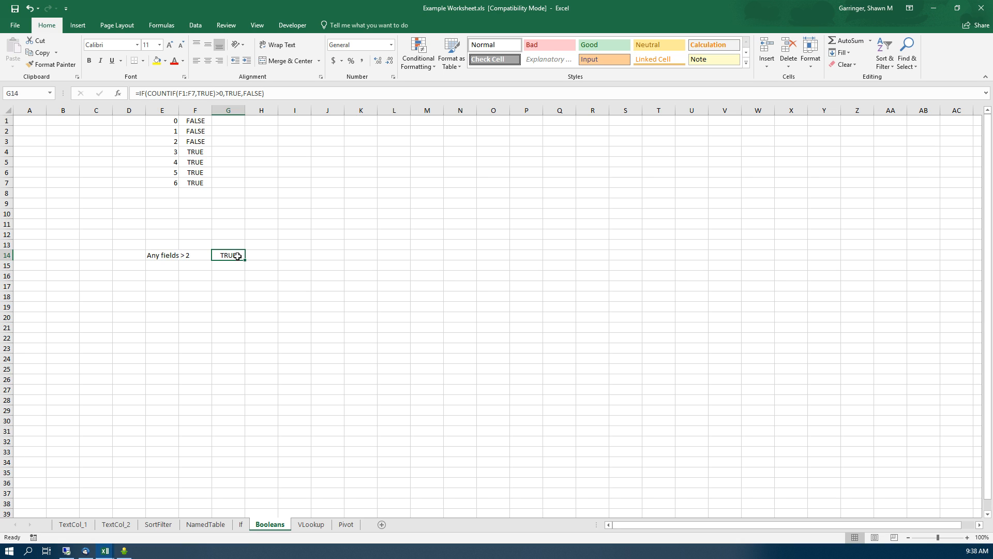
left_click(173, 157)
left_click_drag(173, 157, 173, 184)
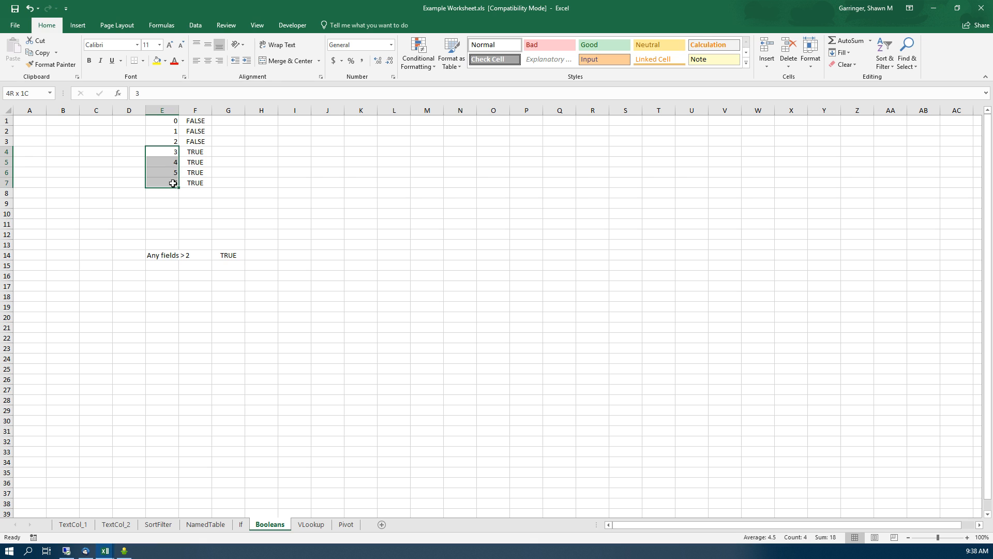
left_click(166, 153)
left_click(167, 162)
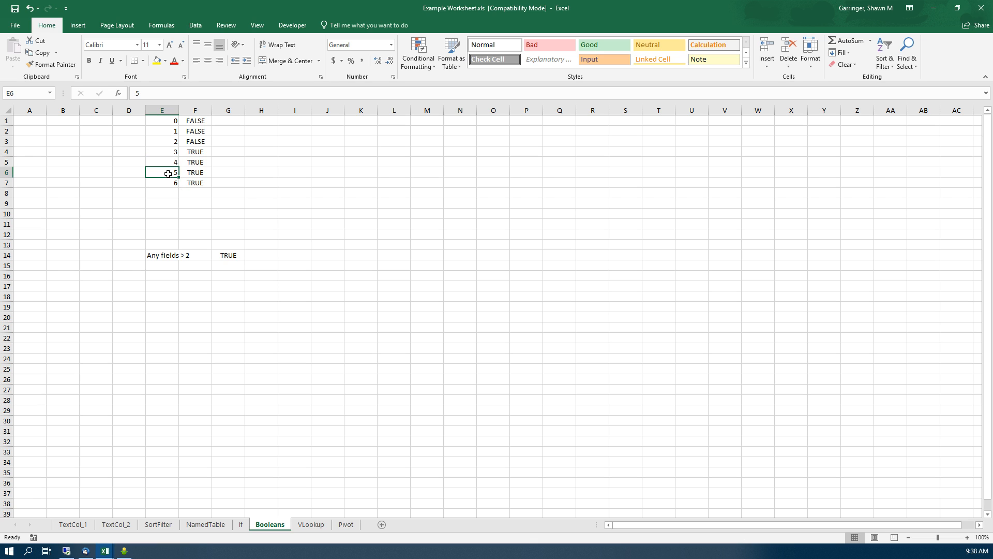
Step: Set each of the cells E4 to E7 to 2 and check the formula in G14 against them
left_click(165, 152)
type("2")
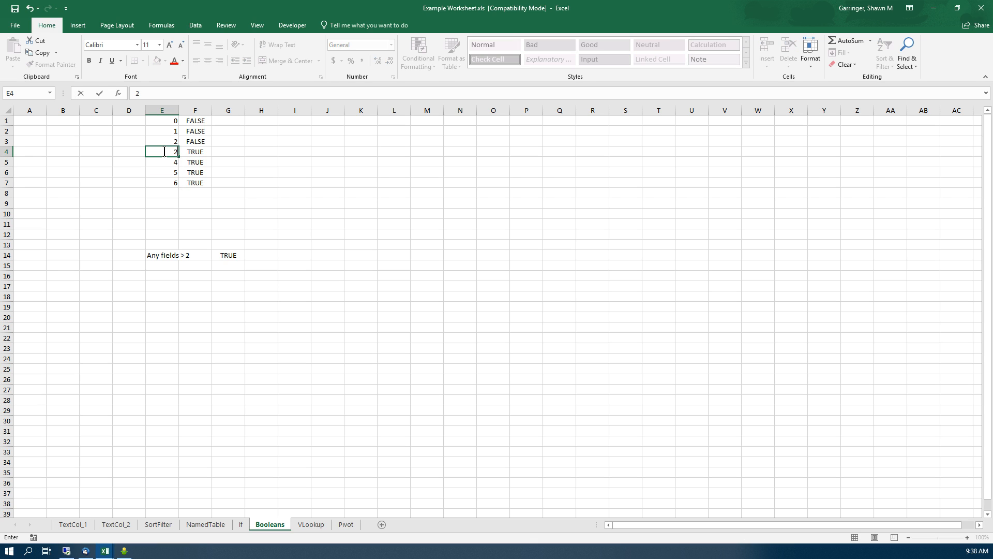
key("Return")
type("2")
key("Return")
type("2")
key("Return")
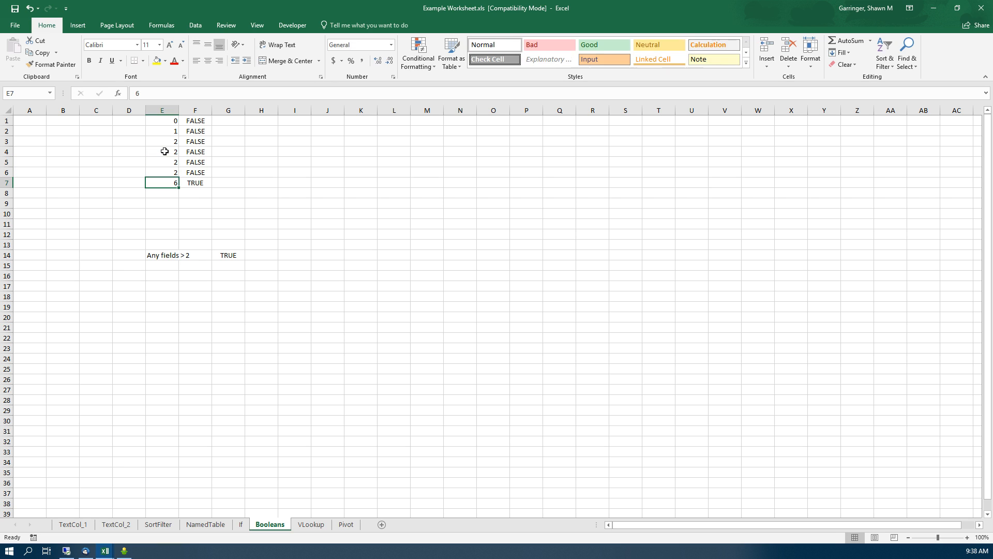
type("2")
key("Return")
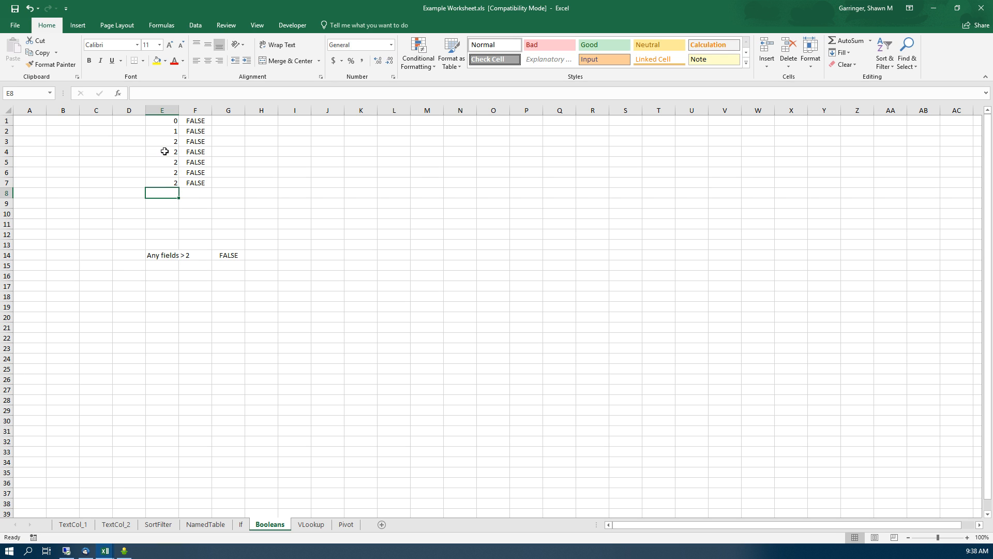
left_click(227, 256)
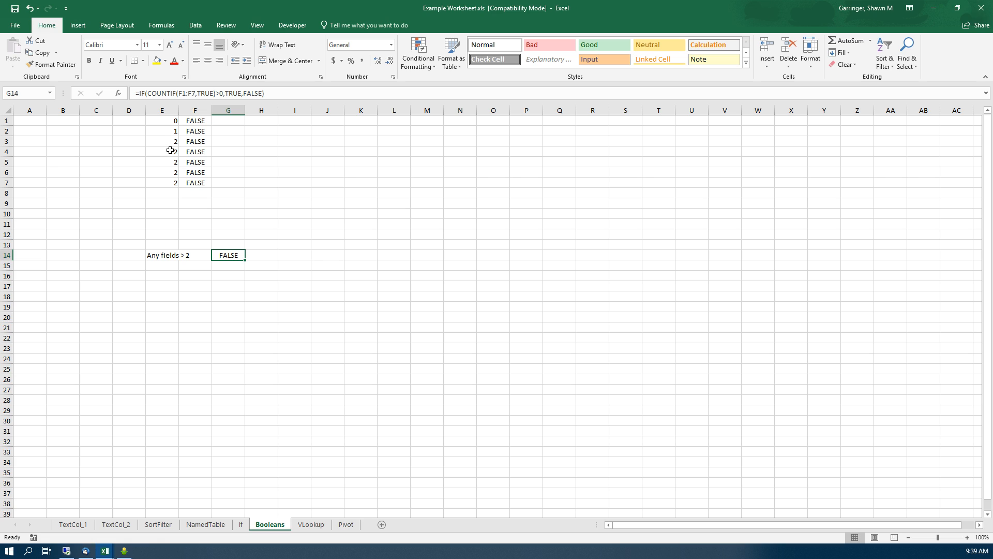
left_click_drag(171, 150, 176, 183)
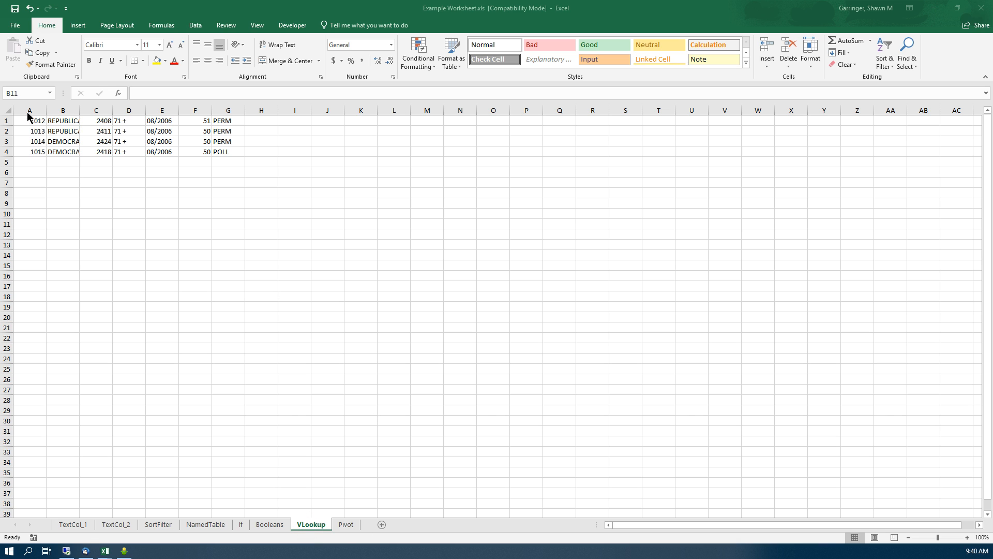
Step: Auto-fit the widths of columns A through G on the VLookup sheet to their contents
left_click_drag(30, 111, 219, 112)
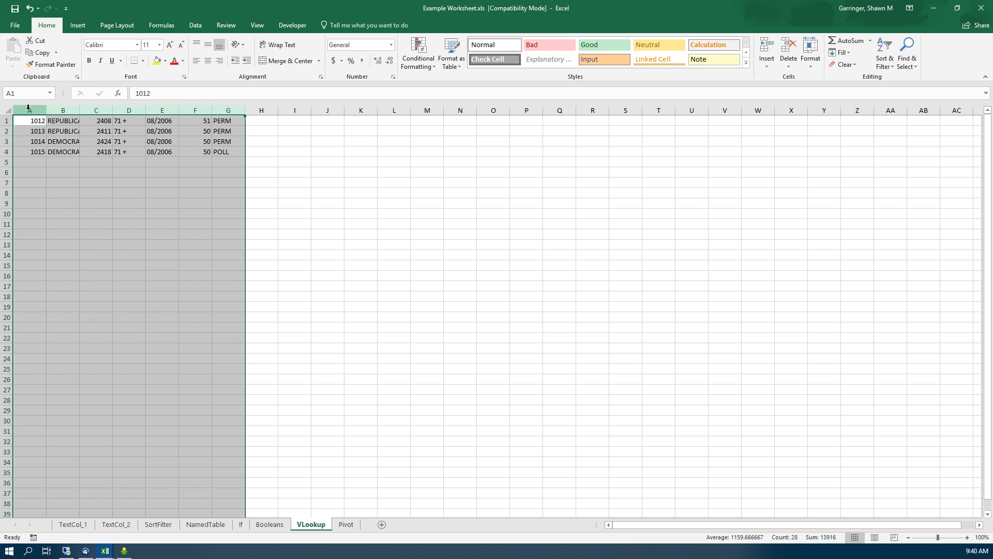
double_click(47, 110)
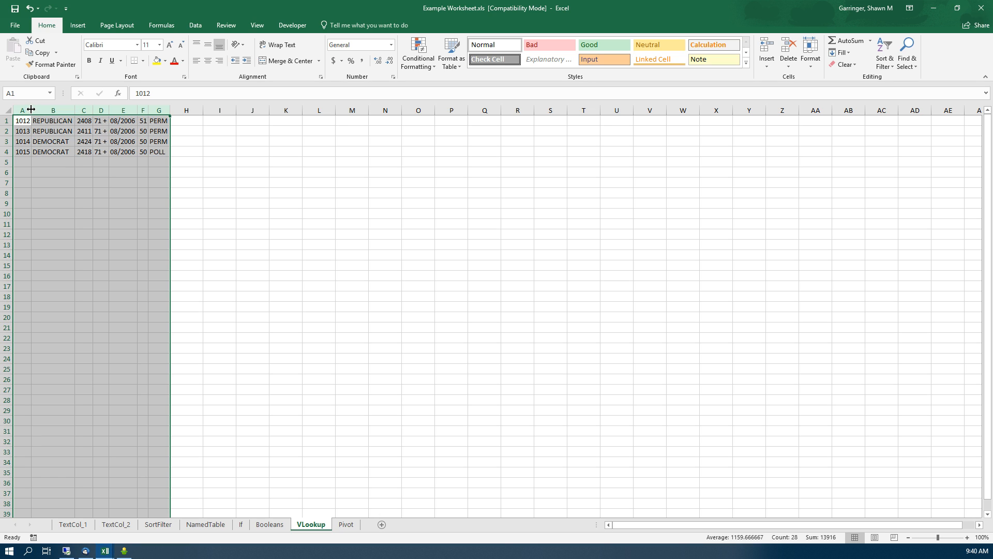
left_click(27, 149)
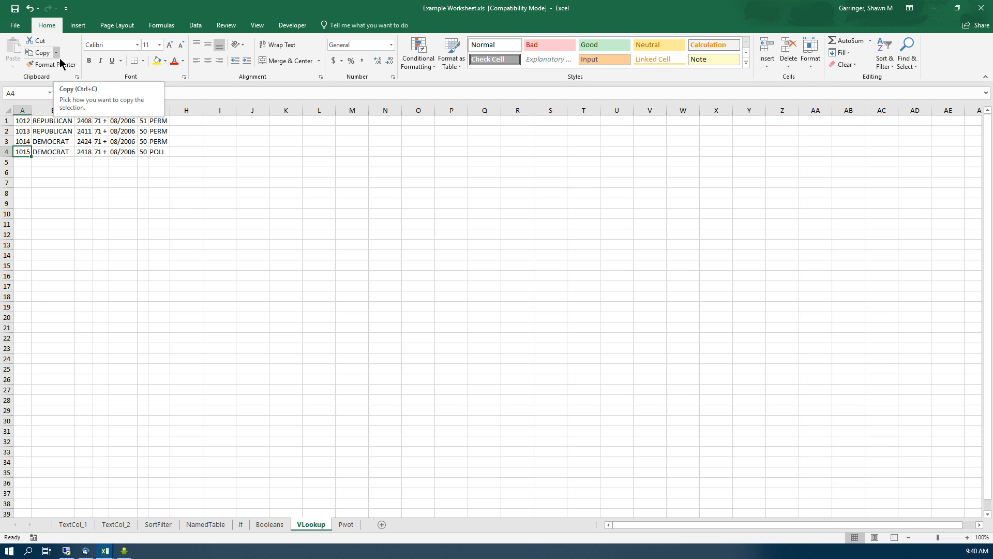
Step: Compare the precinct numbers in column C of the VLookup sheet with the precinct and location table on the NamedTable sheet
left_click(83, 122)
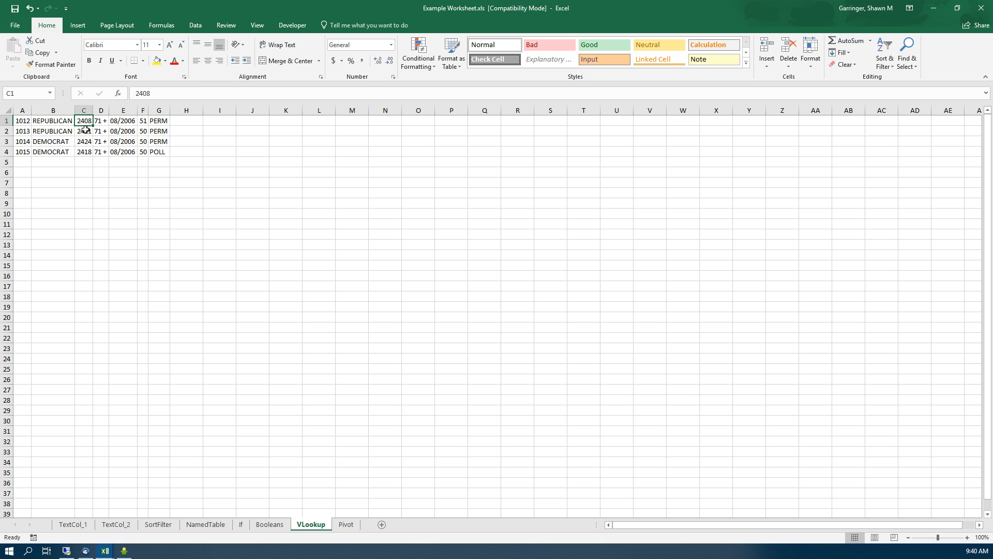
left_click(85, 130)
left_click(86, 141)
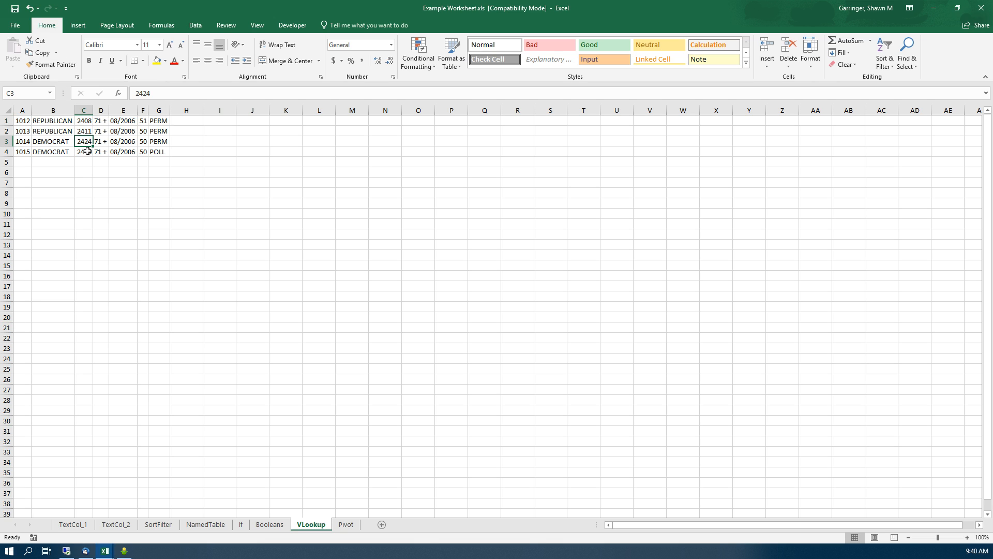
left_click(205, 524)
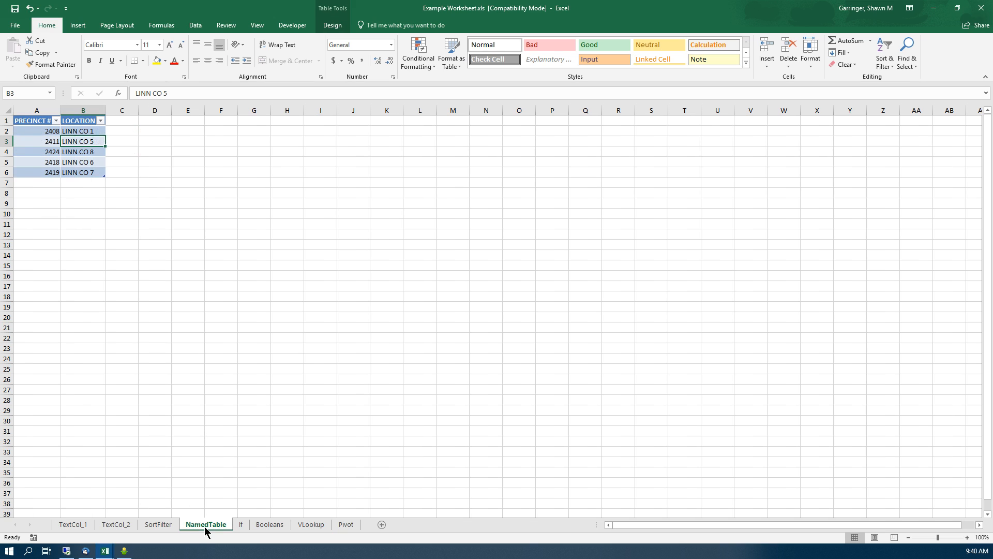
left_click(55, 133)
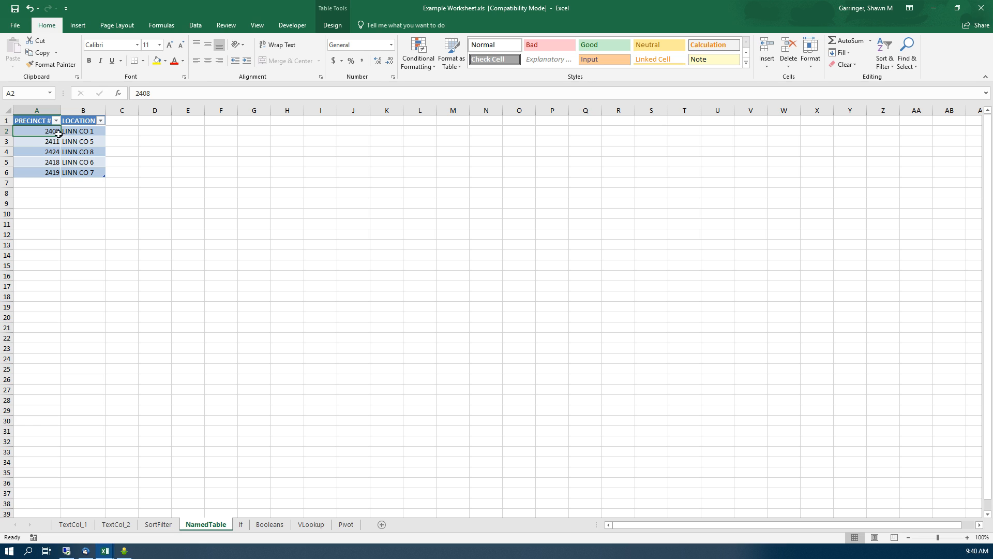
left_click(306, 524)
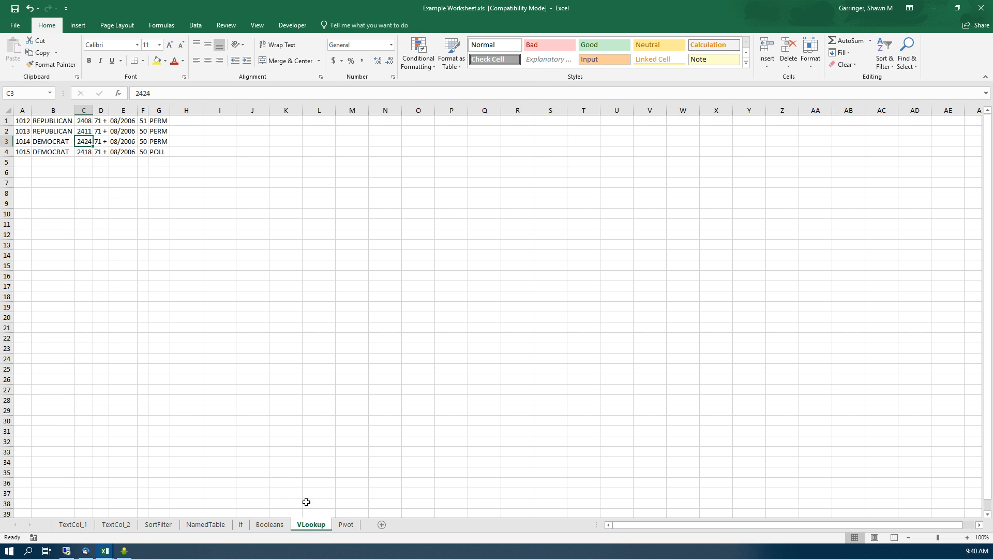
left_click(188, 122)
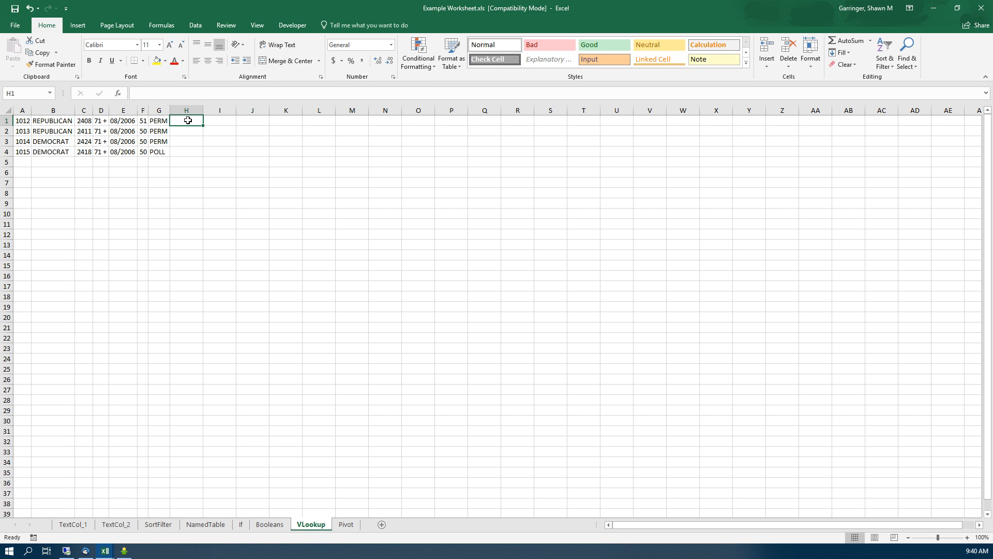
left_click(189, 151)
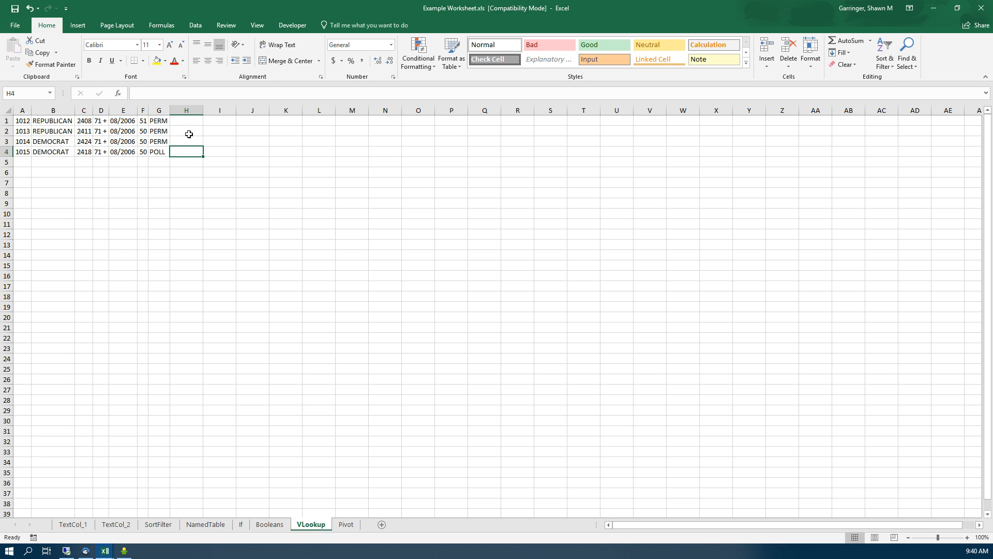
left_click(189, 123)
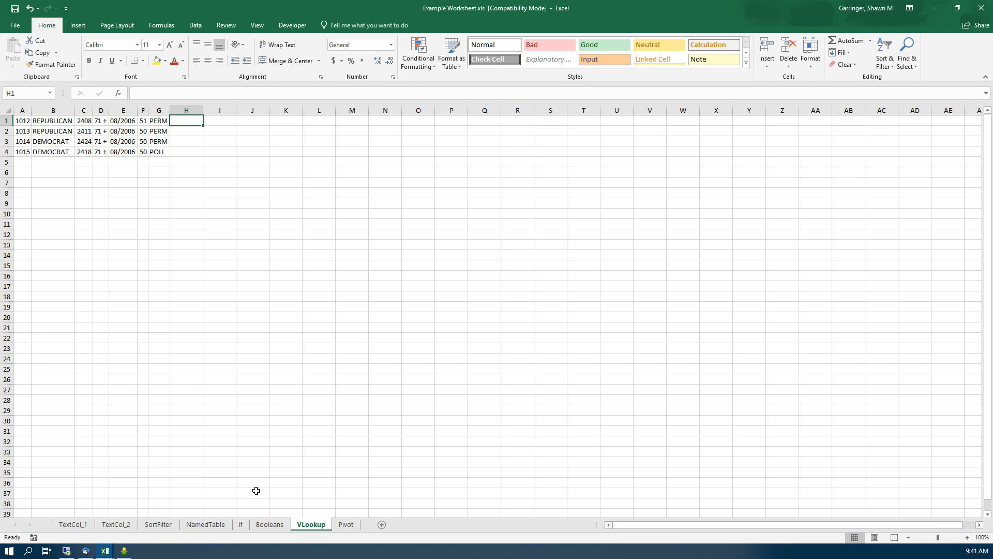
left_click(85, 122)
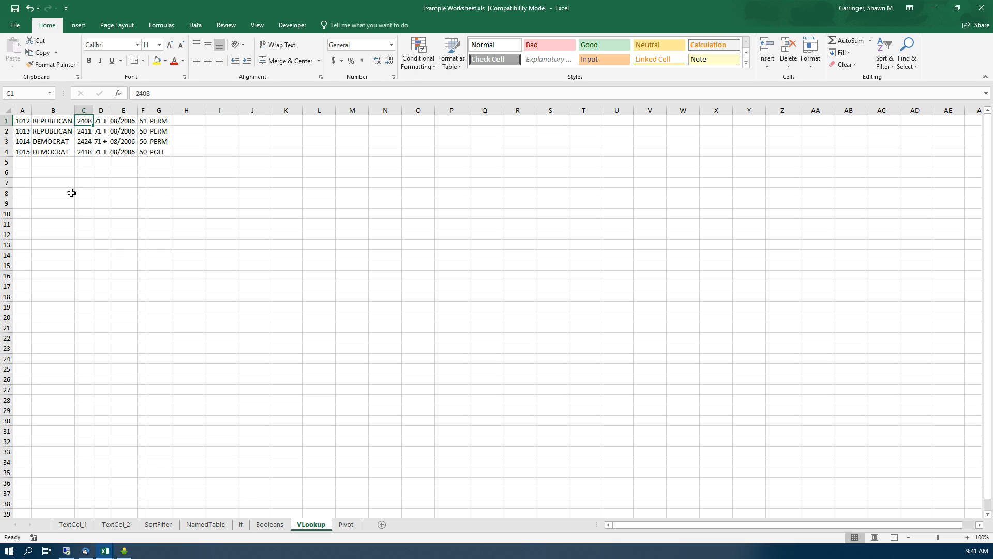
left_click(194, 526)
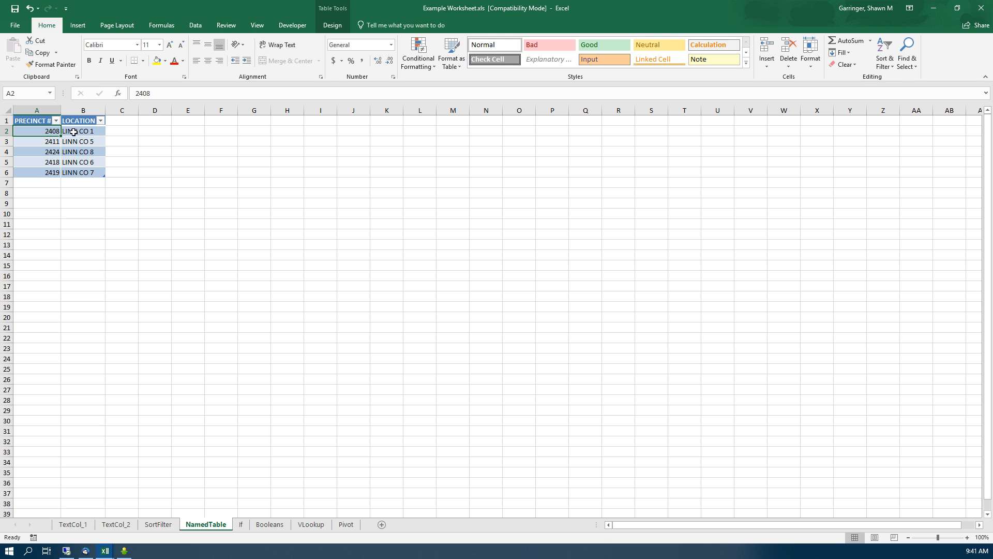
Step: Try a manual location entry of Linn County #1 in H1 on the VLookup sheet and clear the cell again
left_click(301, 529)
left_click(189, 119)
type("L")
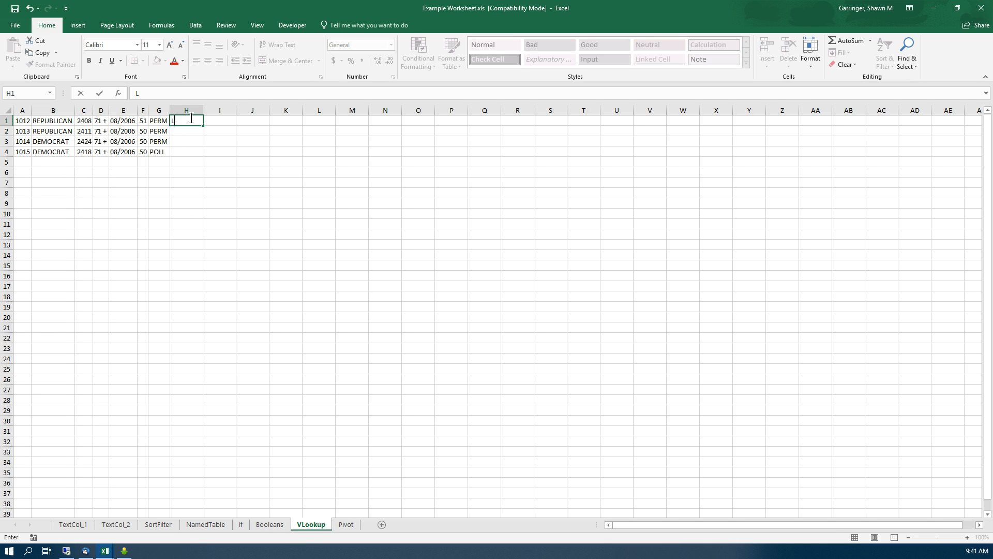
type("inn County")
type("#1")
key("Return")
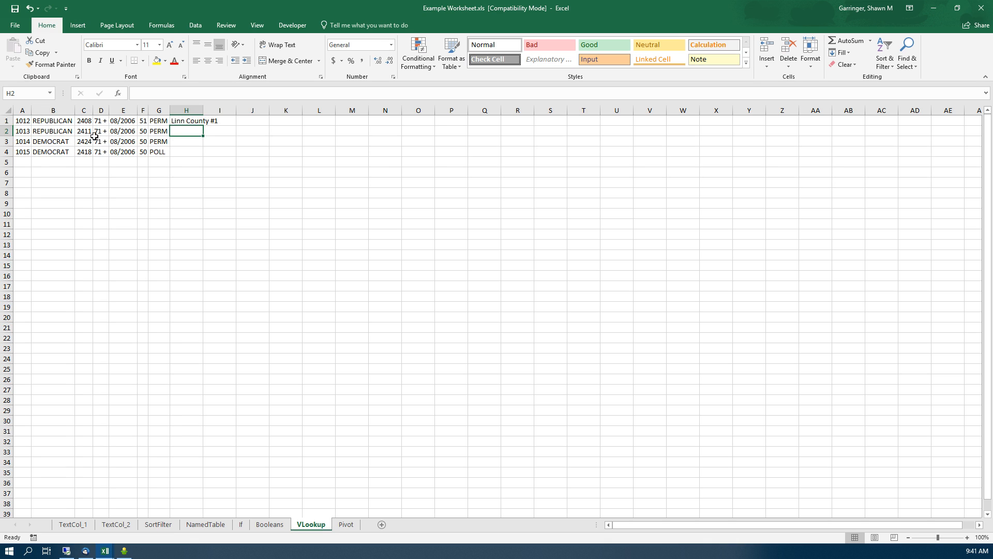
left_click(196, 120)
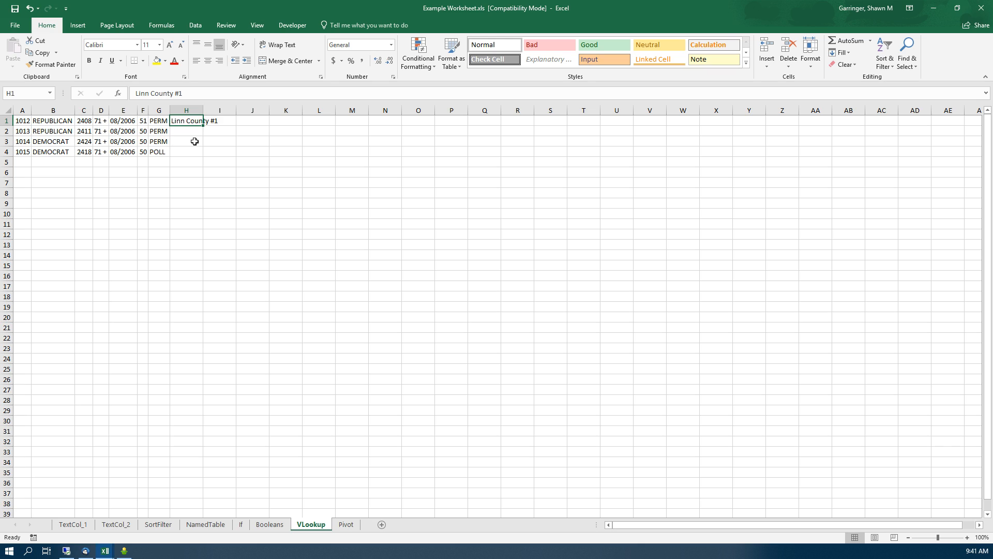
key("Delete")
Step: Check the table name of the precinct table on the NamedTable sheet and return to the VLookup sheet
left_click(218, 526)
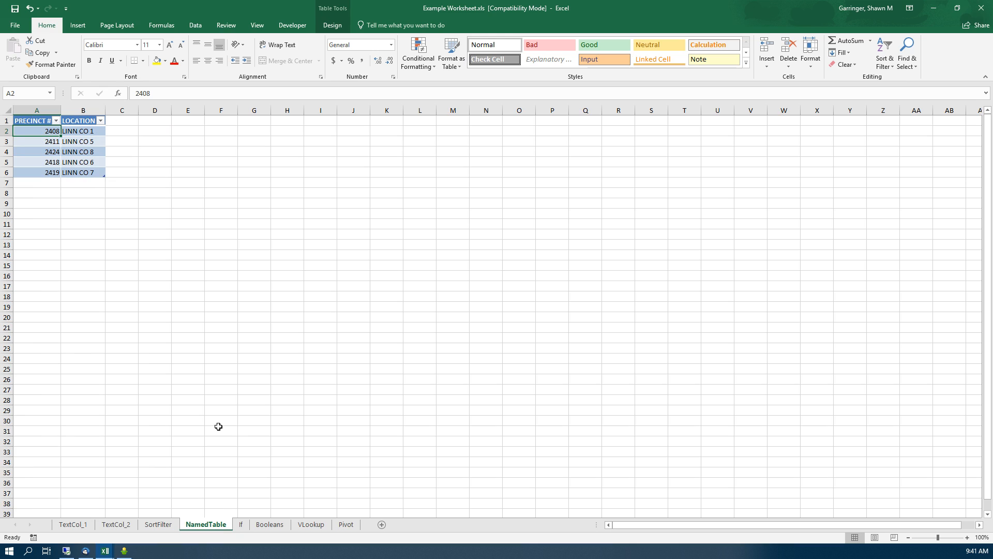
left_click(335, 5)
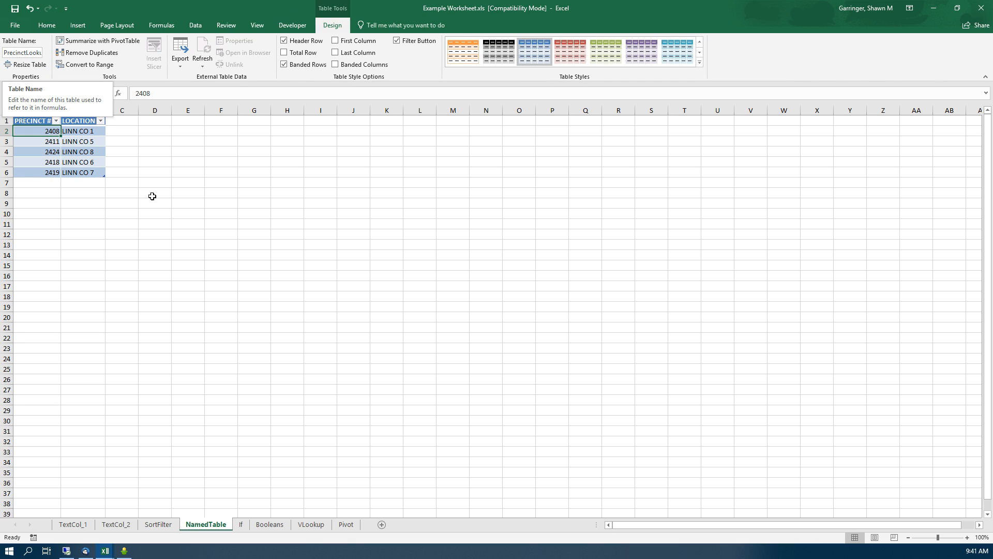
left_click(311, 524)
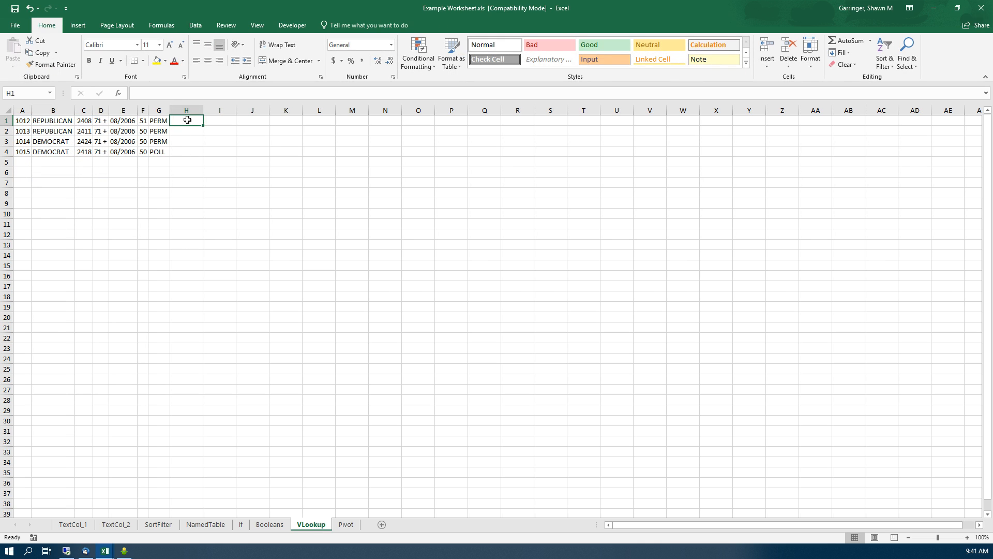
Step: Begin a VLOOKUP formula in H1 with C1 as the lookup value and NamedTable!A2:B6 as the table array
type("=")
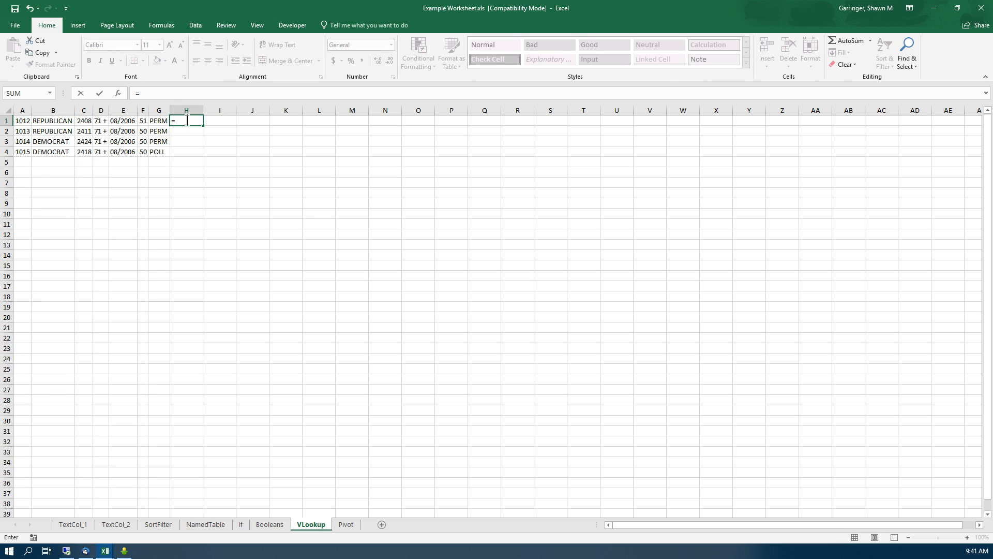
type("VLOOKUP")
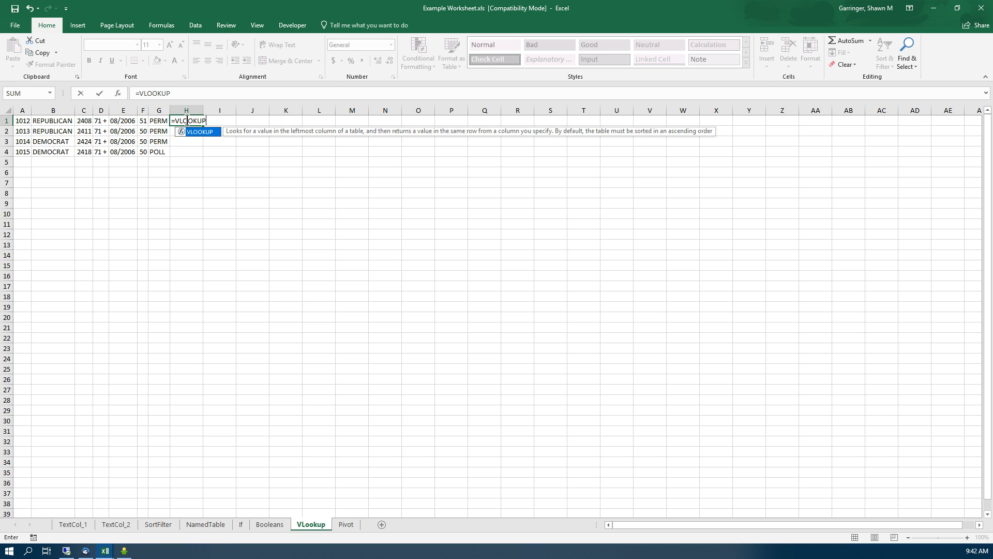
type("(")
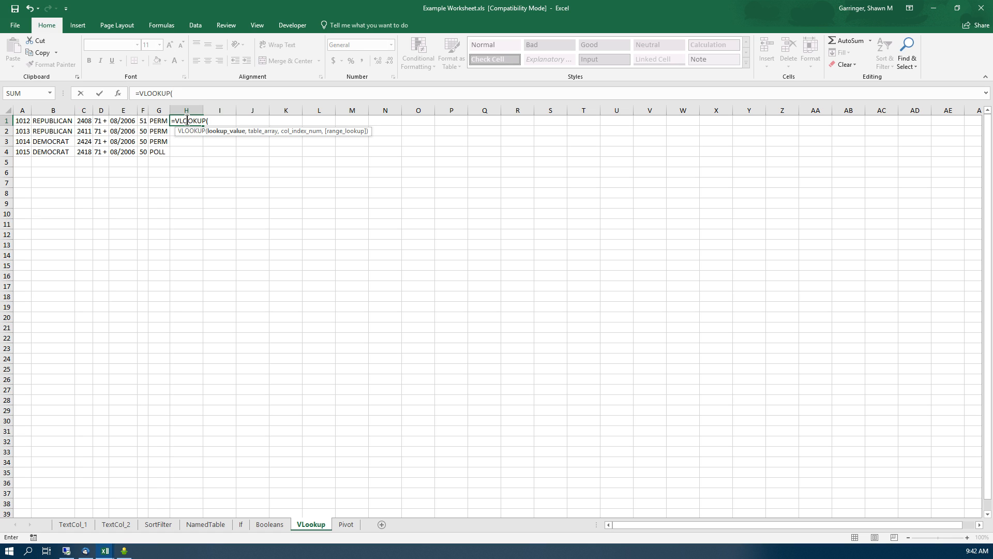
left_click(84, 121)
type(",")
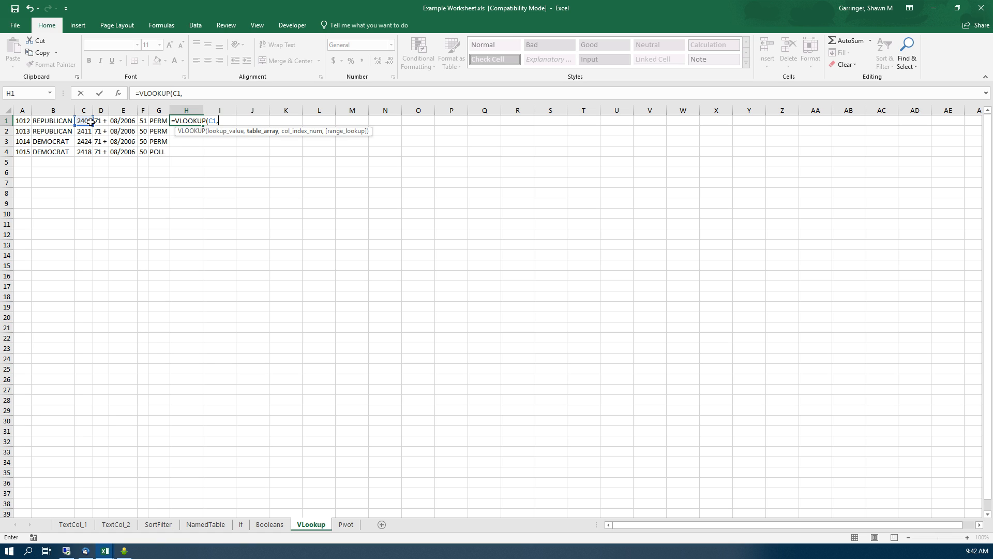
left_click(207, 526)
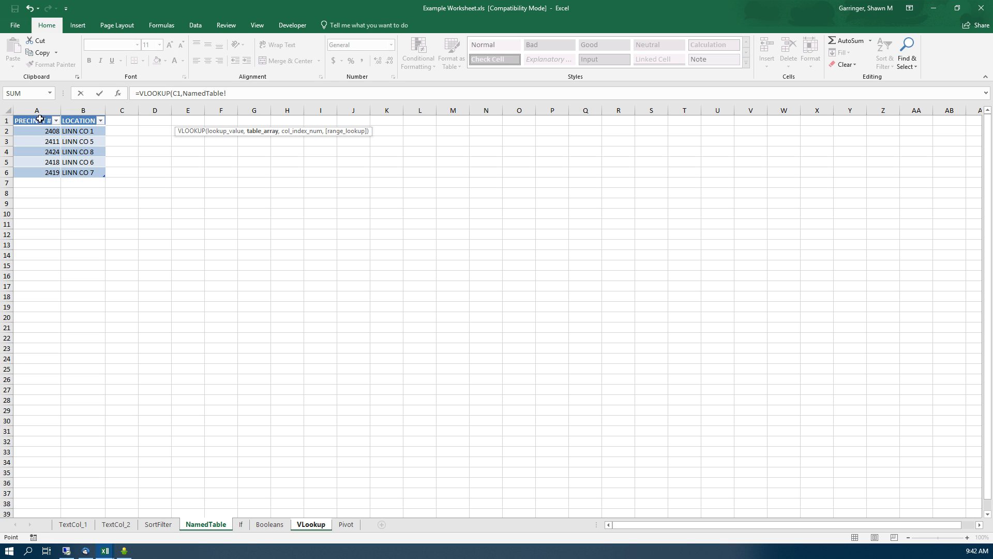
left_click_drag(39, 118, 66, 122)
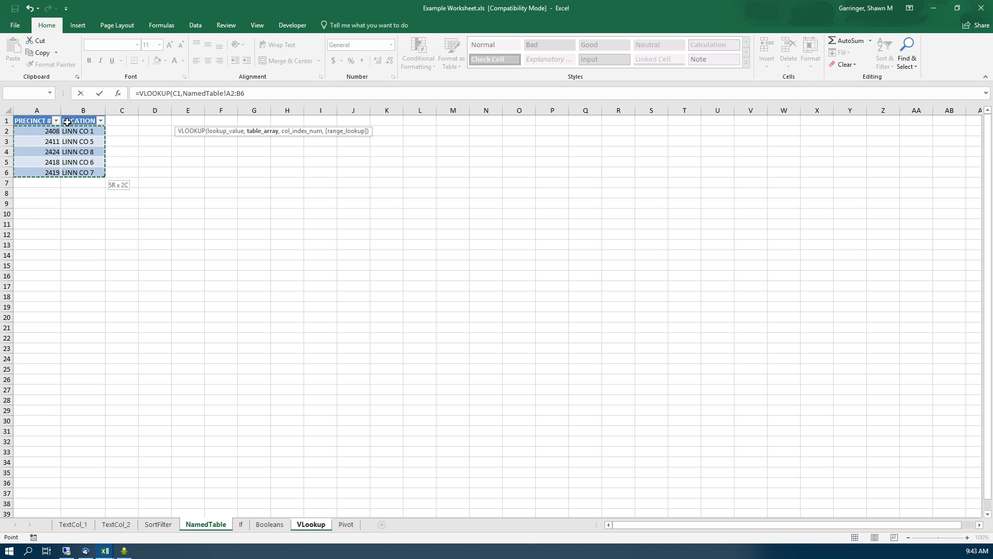
left_click_drag(67, 123, 64, 122)
left_click(258, 90)
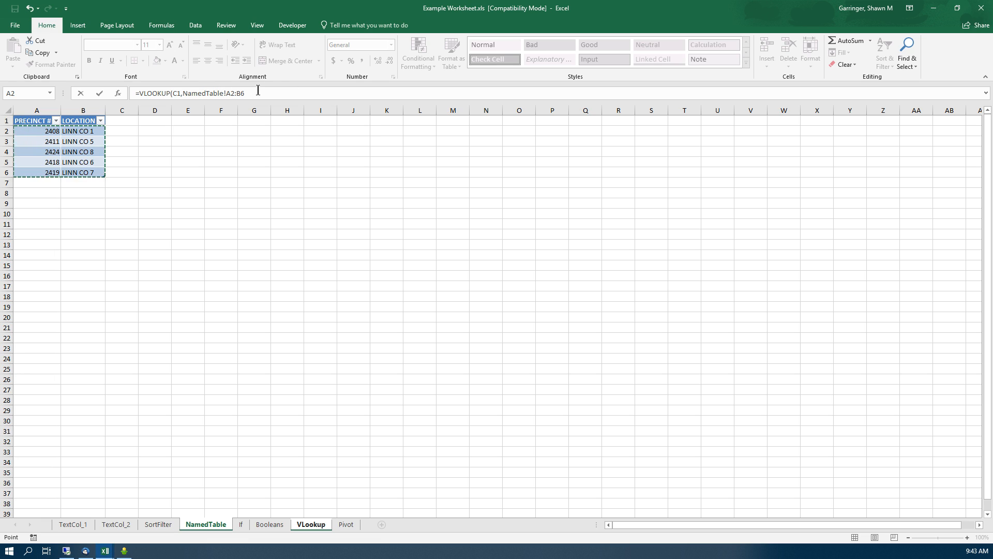
left_click(259, 91)
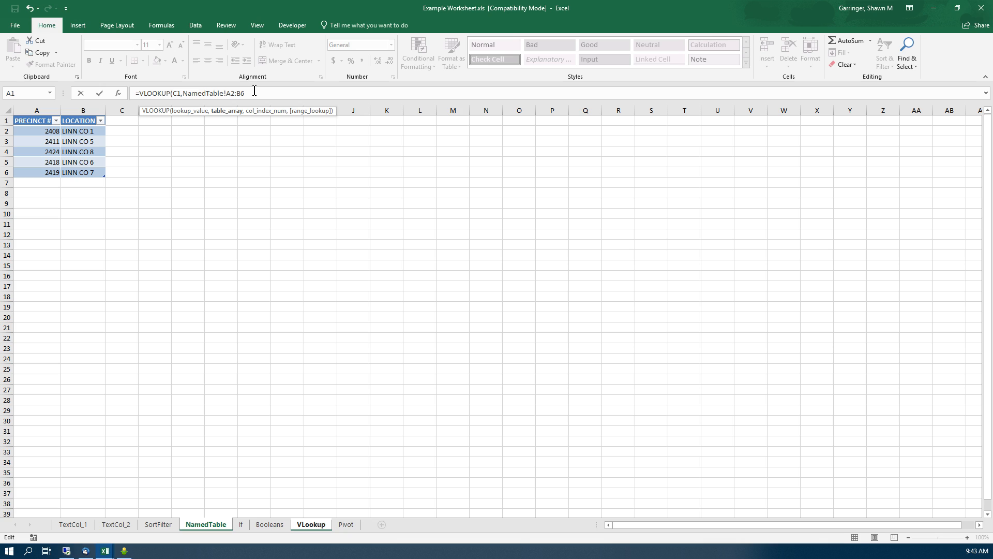
Step: Complete the VLOOKUP formula with column index 2 and FALSE for an exact match, and enter it in H1
type(",")
type("2,")
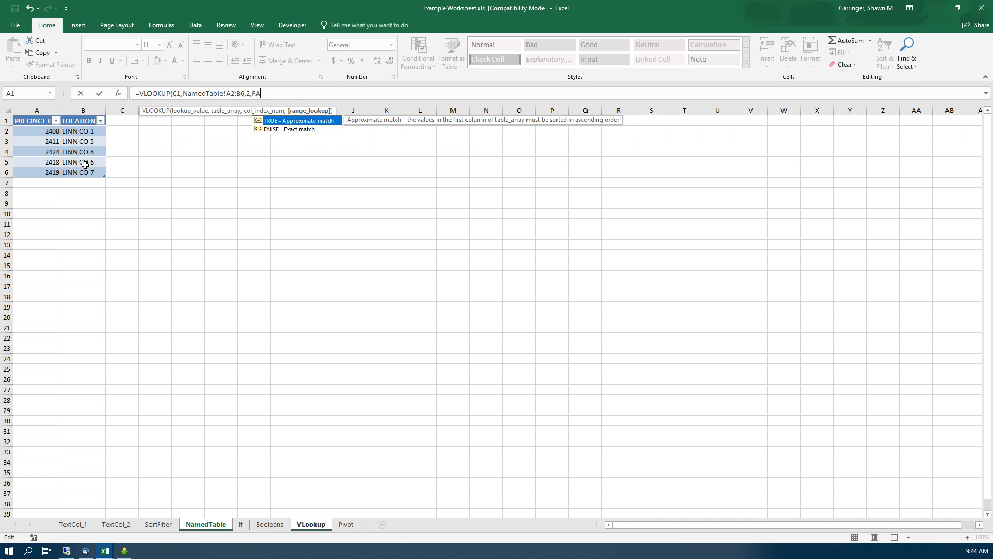
type("LSE")
type(")")
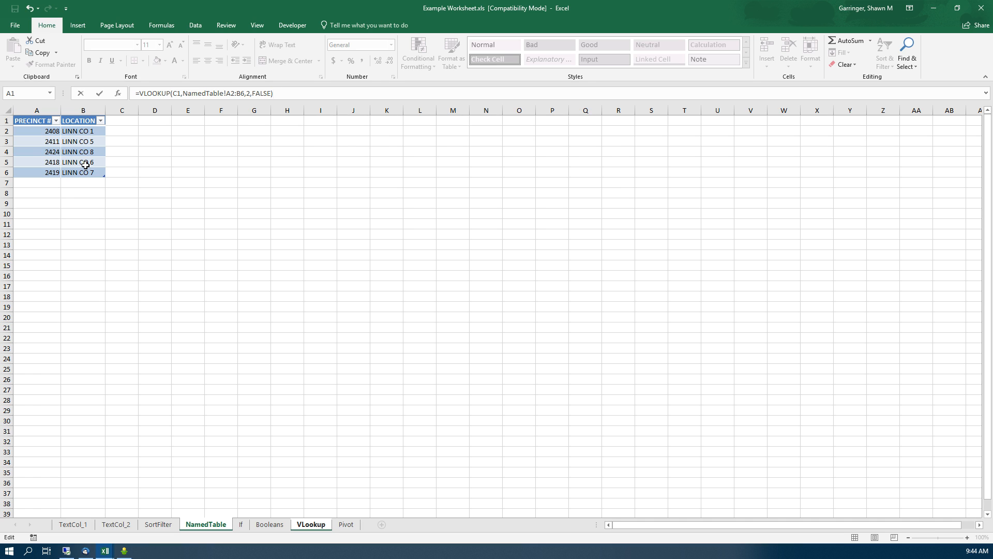
key("Return")
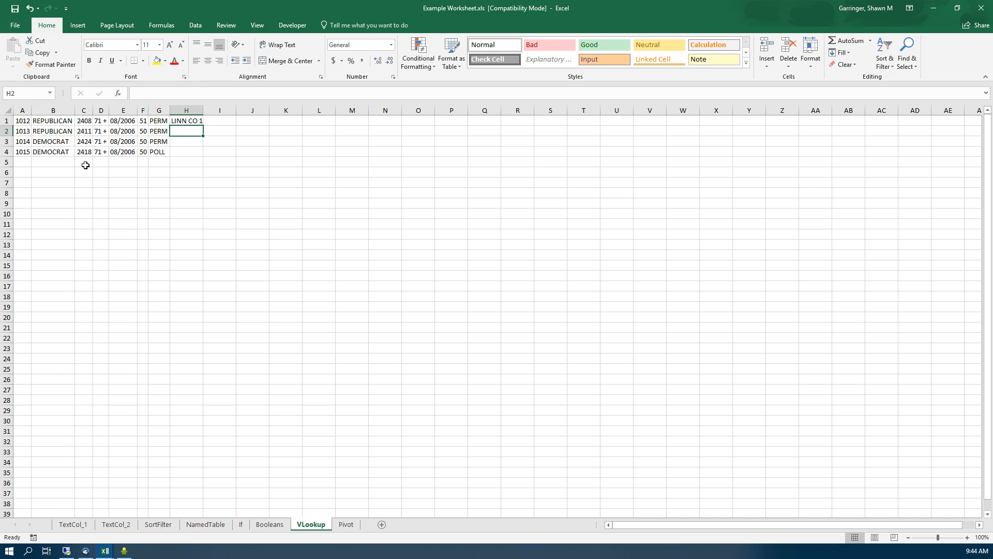
Step: Fill the VLOOKUP formula from H1 down to H4 and widen column H slightly to fit the locations
left_click(189, 121)
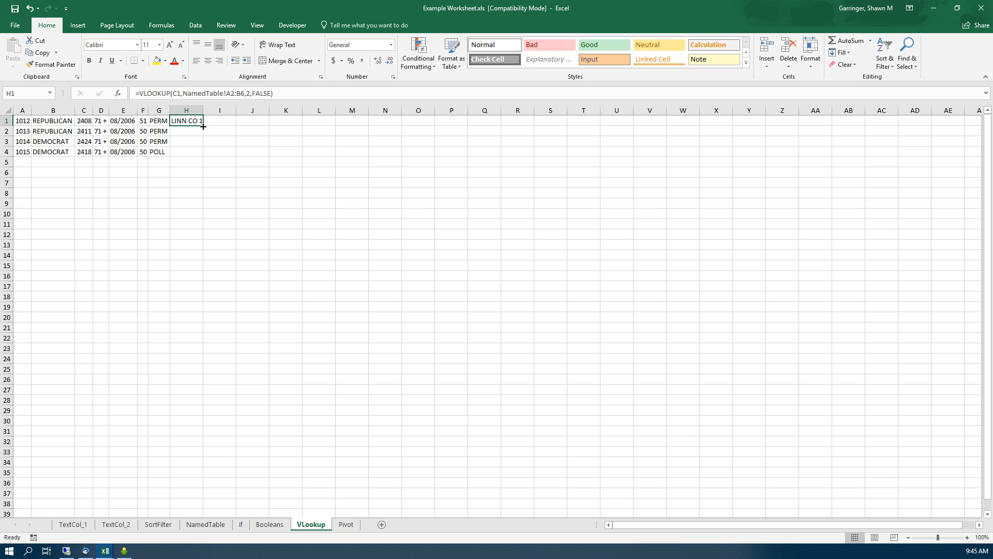
left_click_drag(203, 126, 203, 154)
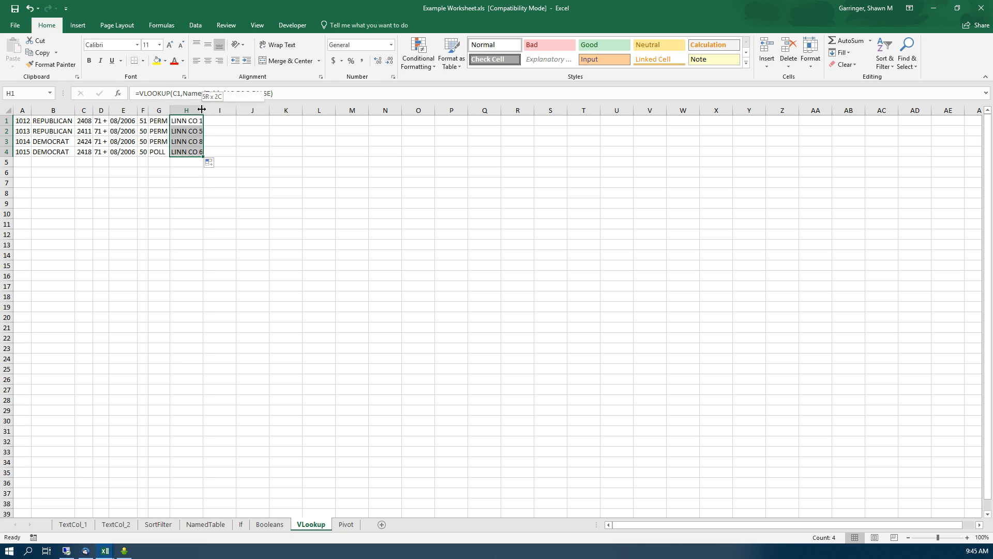
left_click_drag(202, 109, 205, 113)
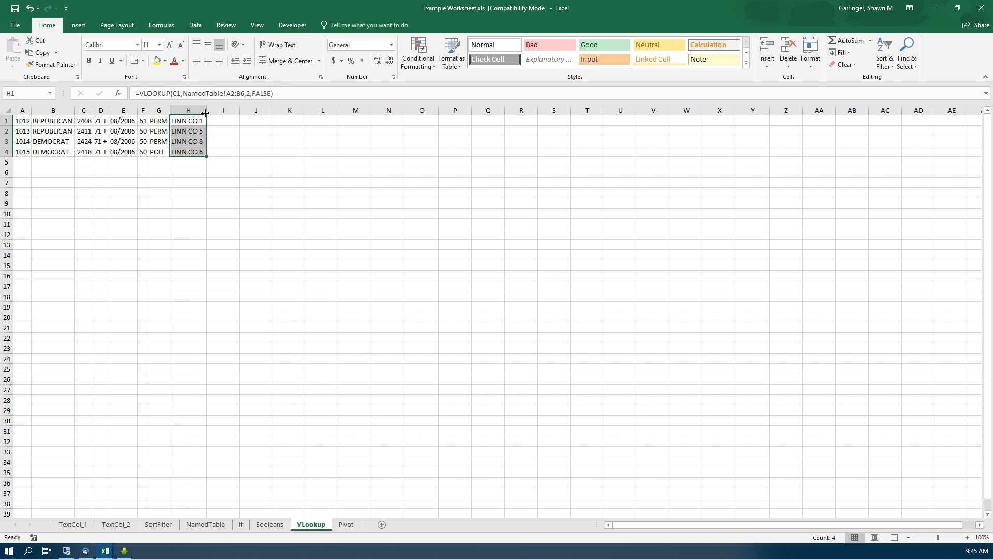
Step: Examine how the lookup value and table range references change in the VLOOKUP formulas from H1 to H4
left_click(193, 131)
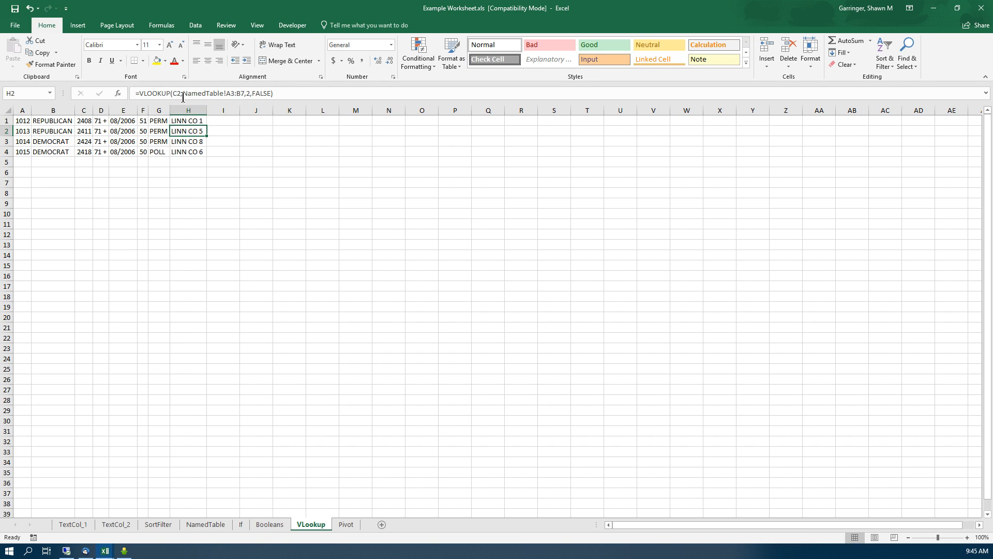
left_click(187, 139)
left_click(190, 151)
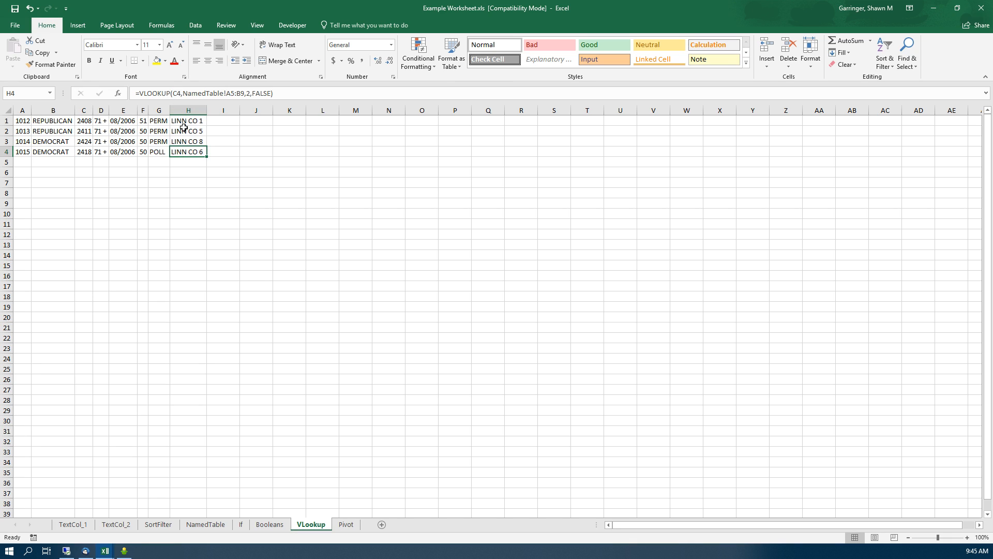
double_click(175, 93)
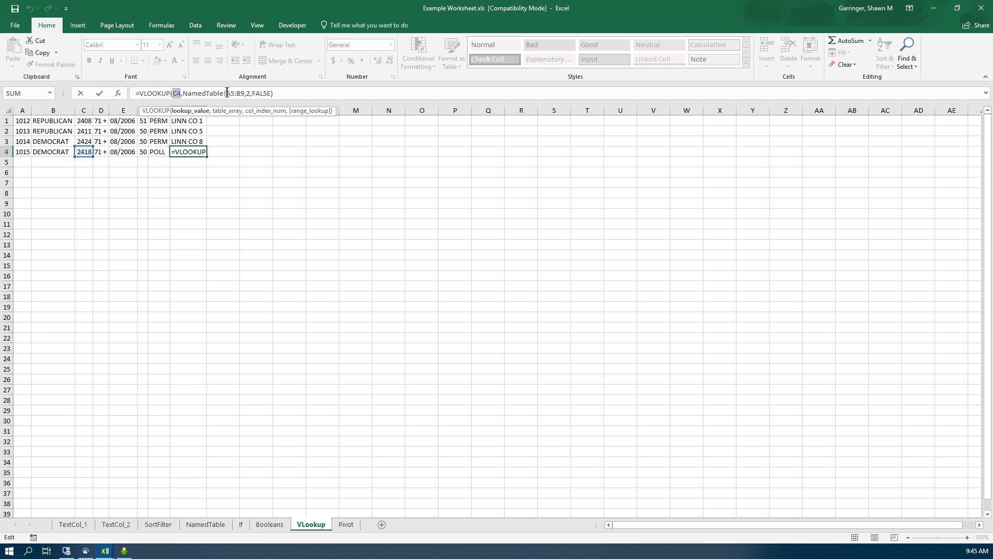
key("Escape")
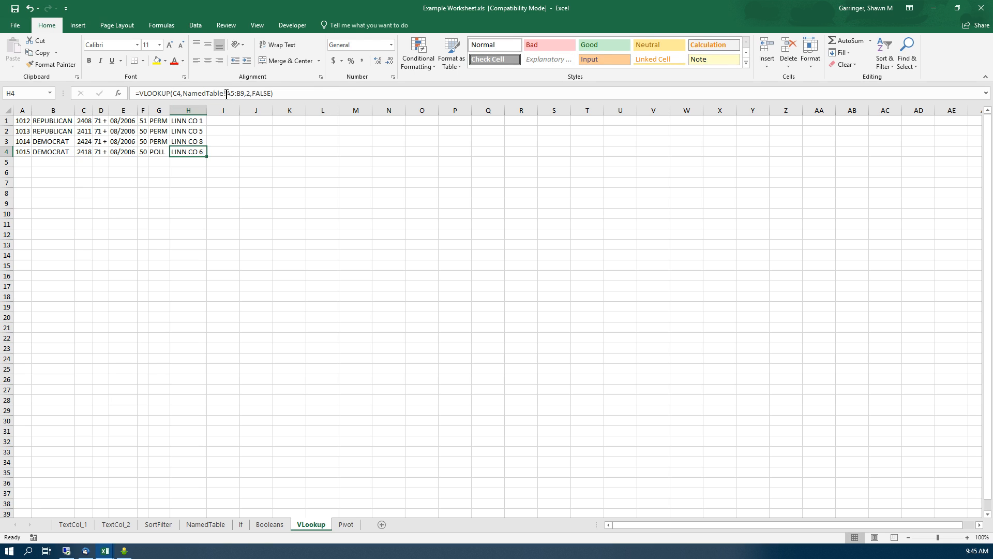
key("Up")
key("Up")
key("Up")
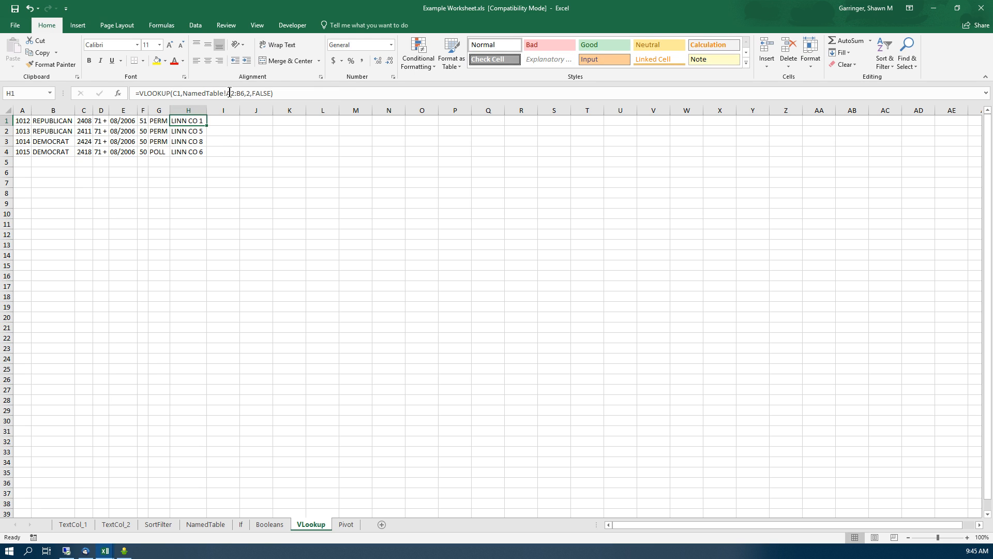
Step: Compare the table range in H4's VLOOKUP formula with the actual table rows on the NamedTable sheet
left_click(187, 152)
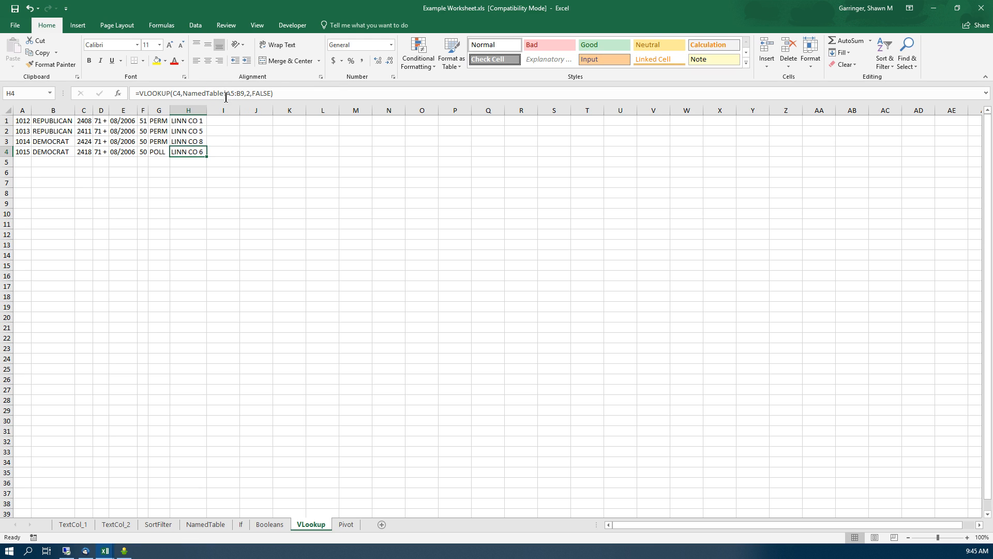
left_click(209, 524)
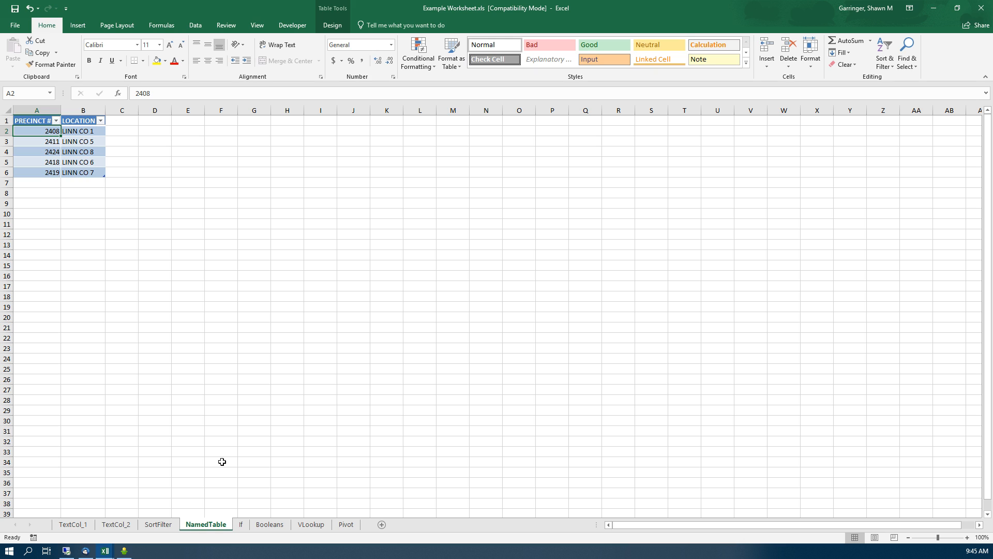
left_click(302, 524)
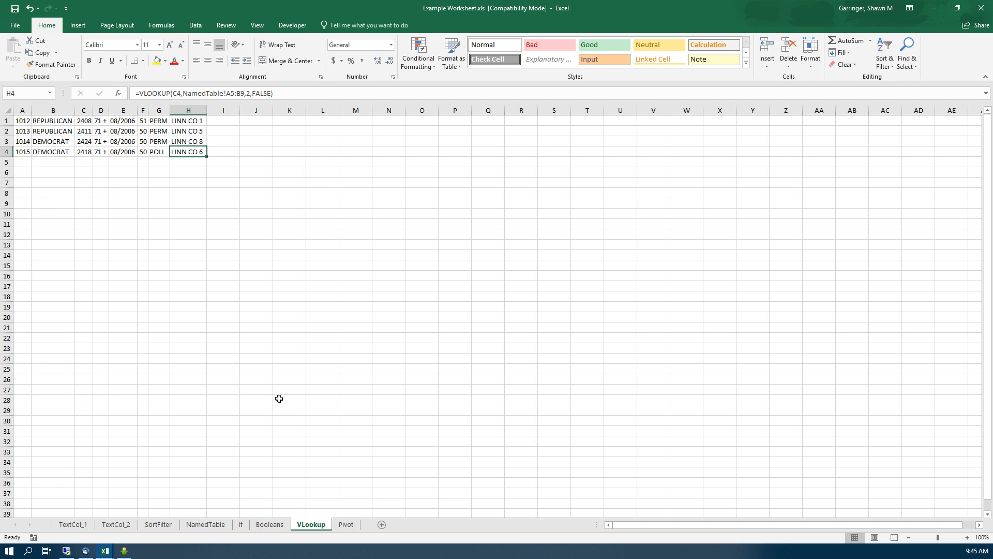
Step: Clear the copied VLOOKUP formulas from H2:H4 on the VLookup sheet, keeping only the one in H1
left_click(188, 122)
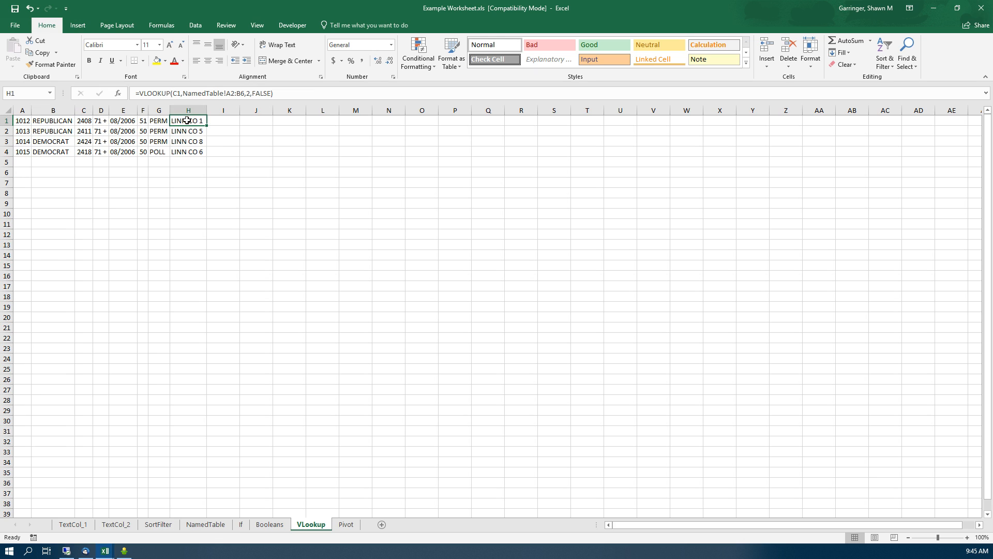
left_click_drag(185, 128, 188, 152)
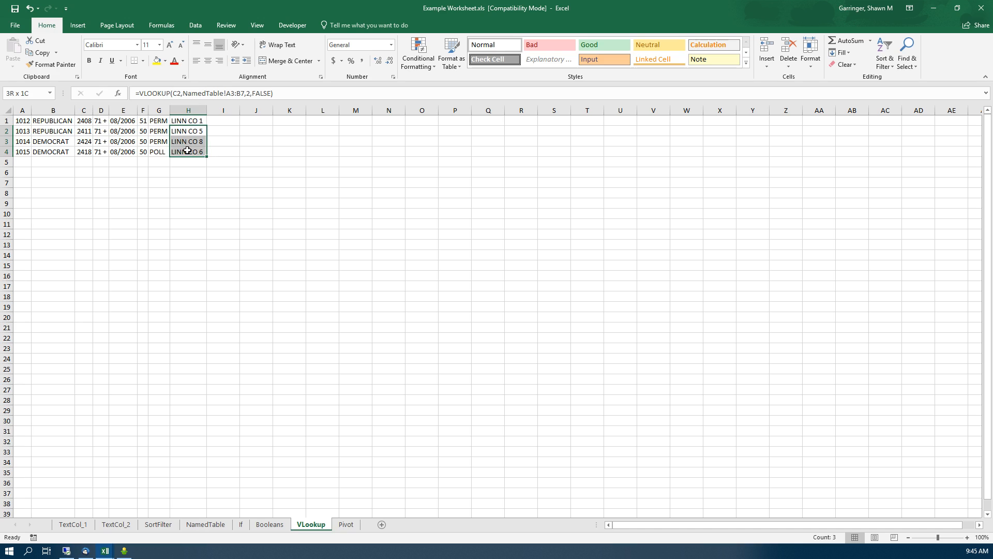
key("Delete")
Step: Make the table range in H1's VLOOKUP absolute as NamedTable!$A$2:$B$6 and fill the formula down to H4
left_click(188, 120)
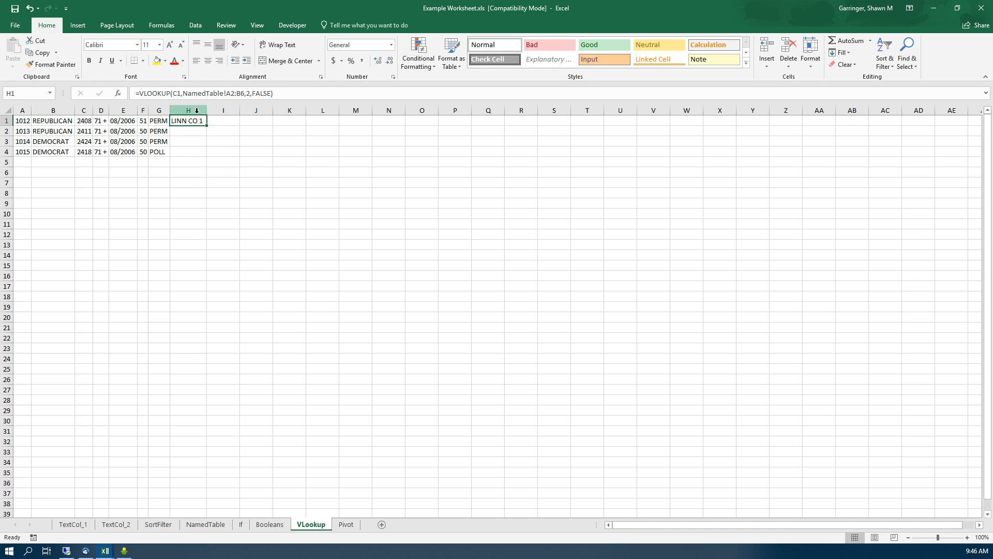
left_click(227, 93)
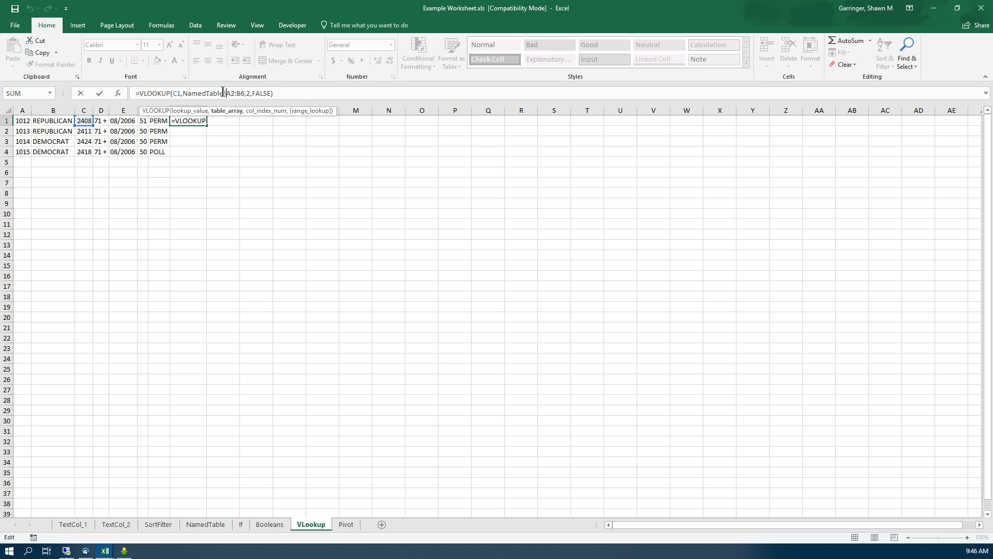
left_click(223, 92)
type("$A")
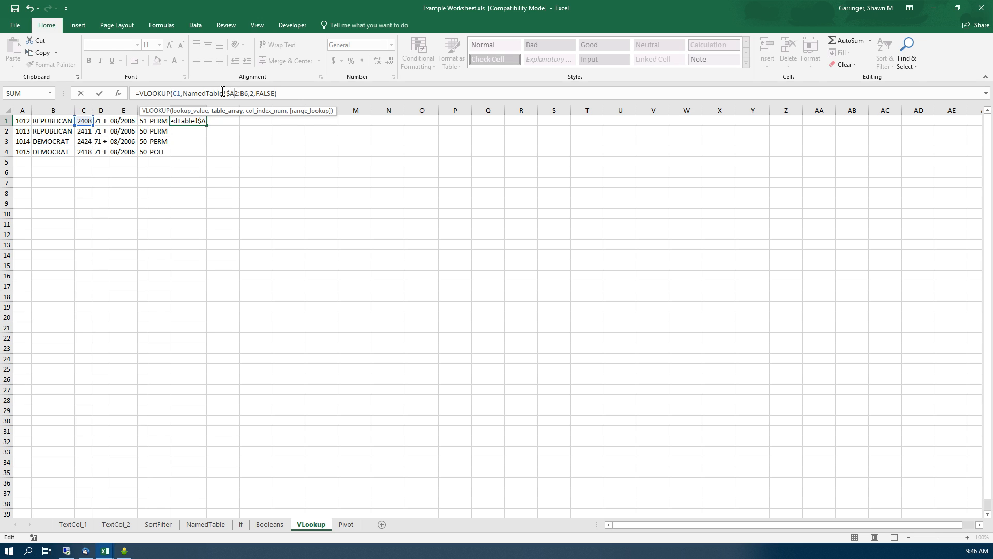
type("$")
type("$")
type("$B$")
key("Return")
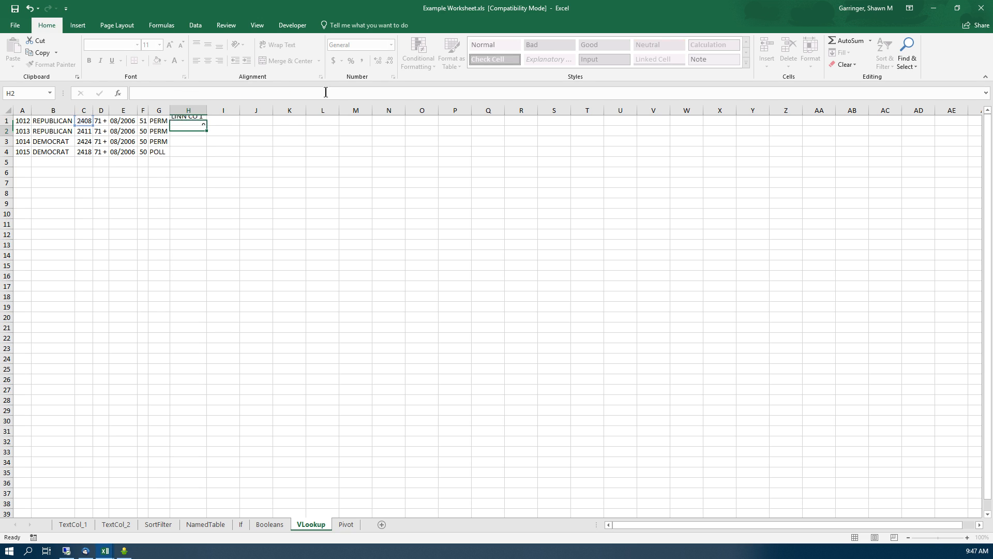
left_click(196, 123)
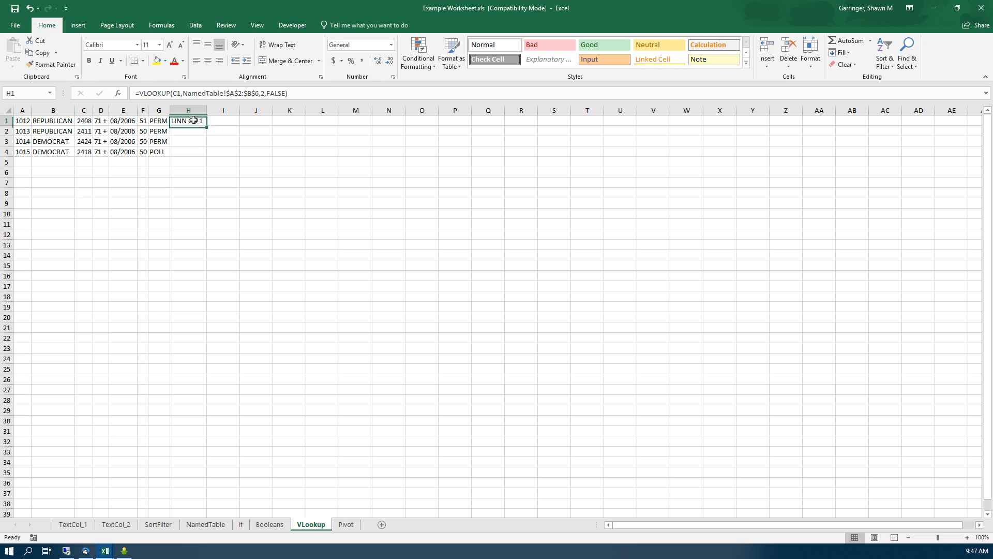
left_click_drag(206, 126, 205, 153)
Step: Examine the lookup value and the table range in each VLOOKUP formula from H1 to H4
left_click(194, 134)
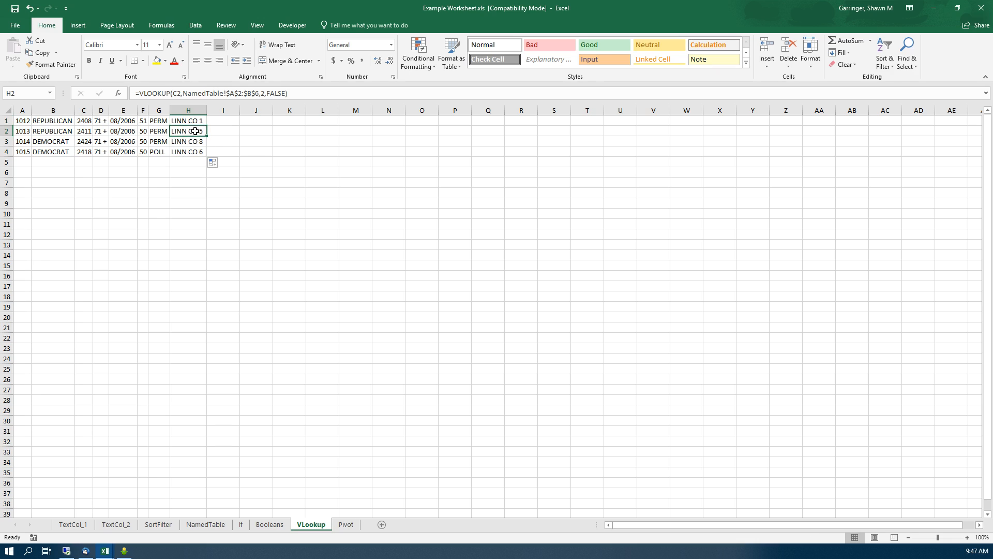
left_click(193, 141)
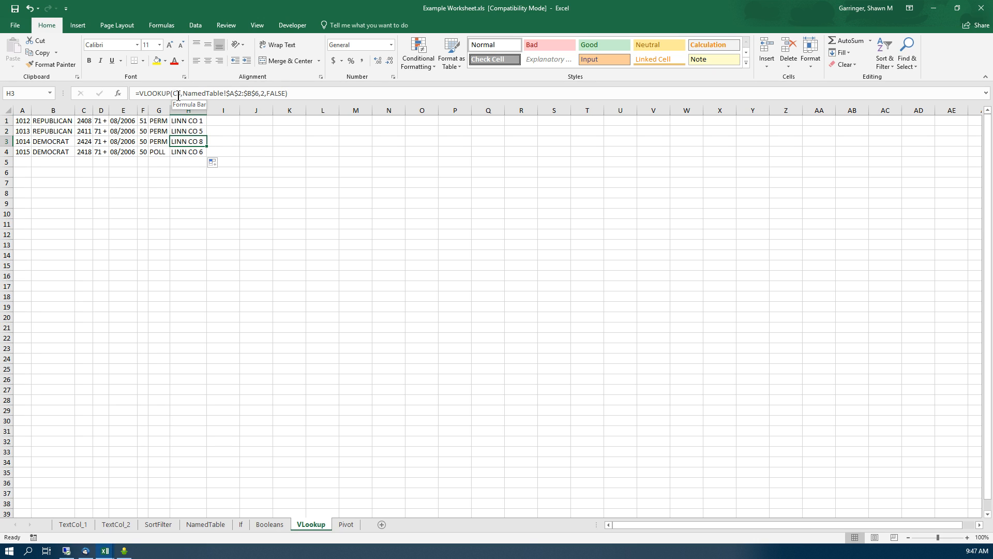
left_click(190, 130)
left_click(192, 119)
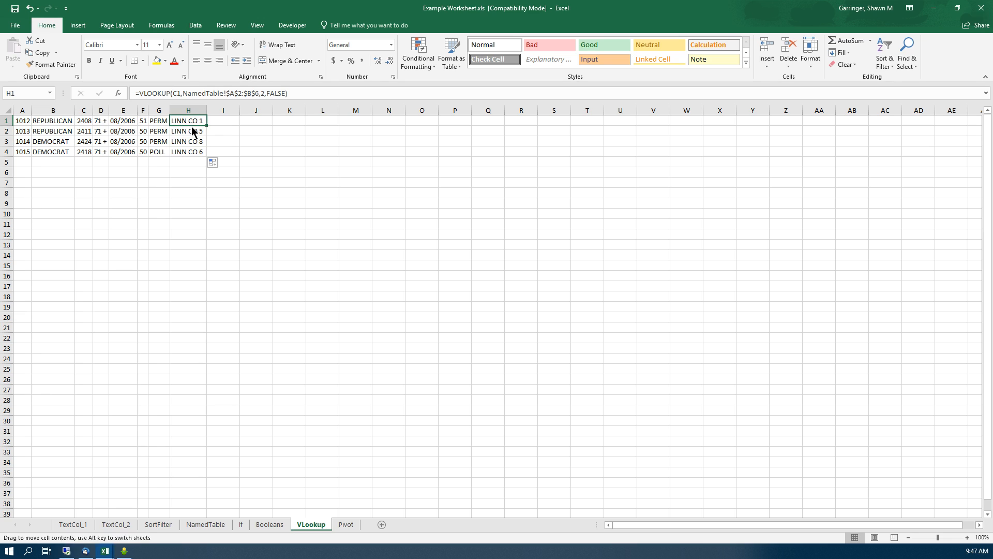
left_click(192, 132)
left_click(193, 140)
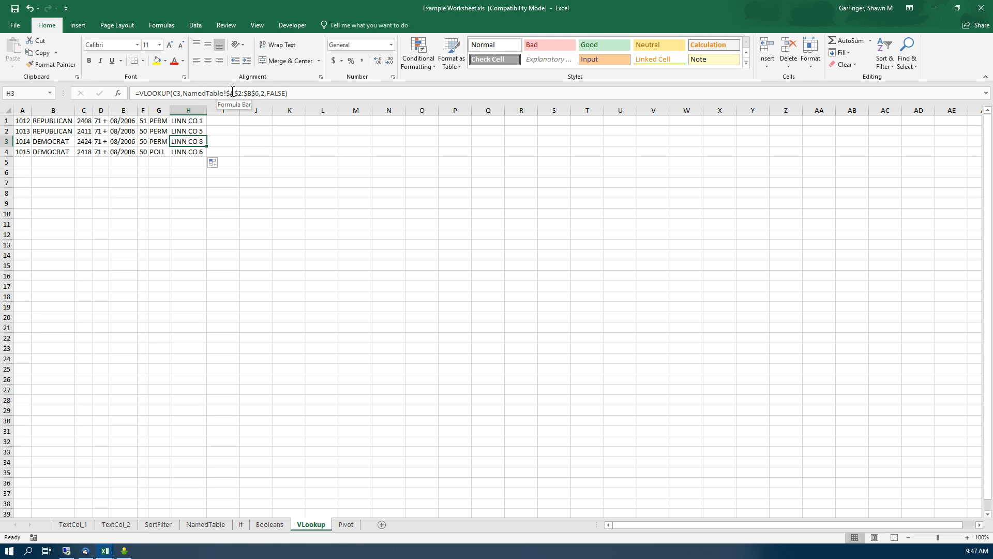
left_click(197, 150)
key("Up")
key("Up")
key("Up")
key("Down")
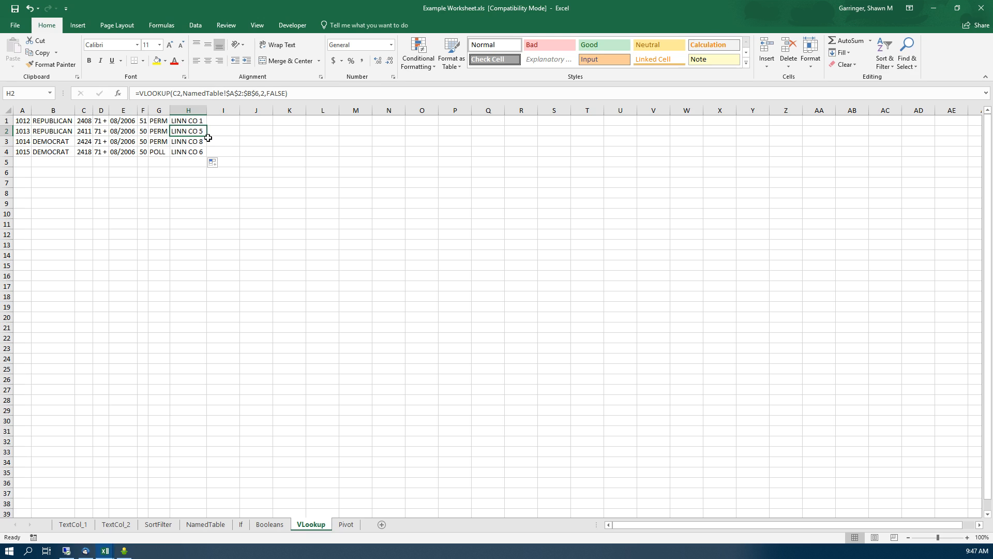
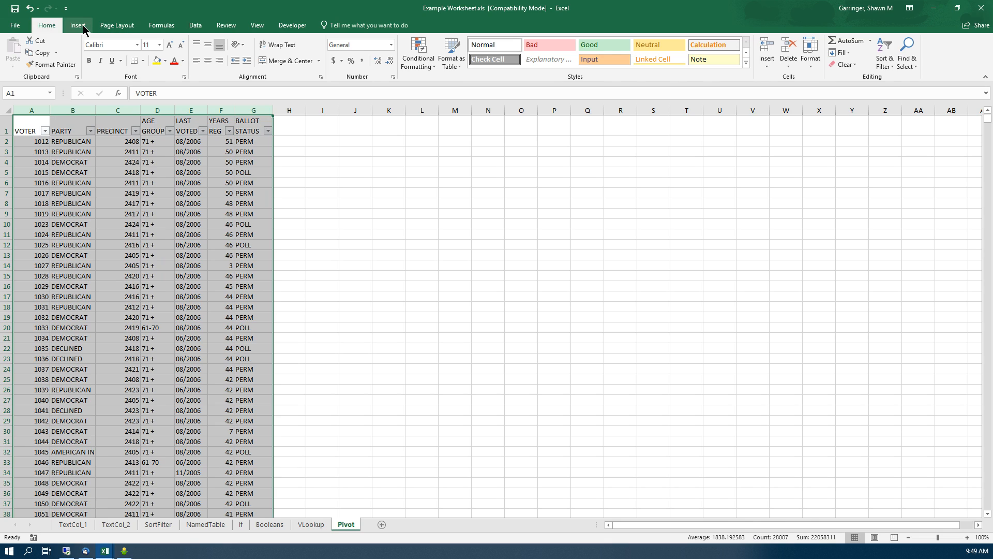
Step: Create a PivotTable from columns A to G of the Pivot sheet, placed on a new worksheet
left_click(81, 27)
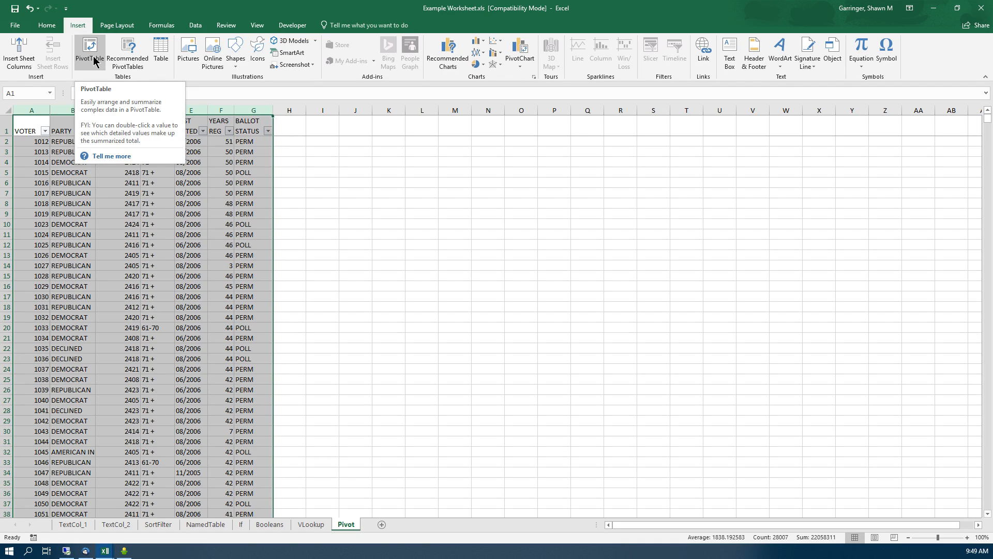
left_click(92, 50)
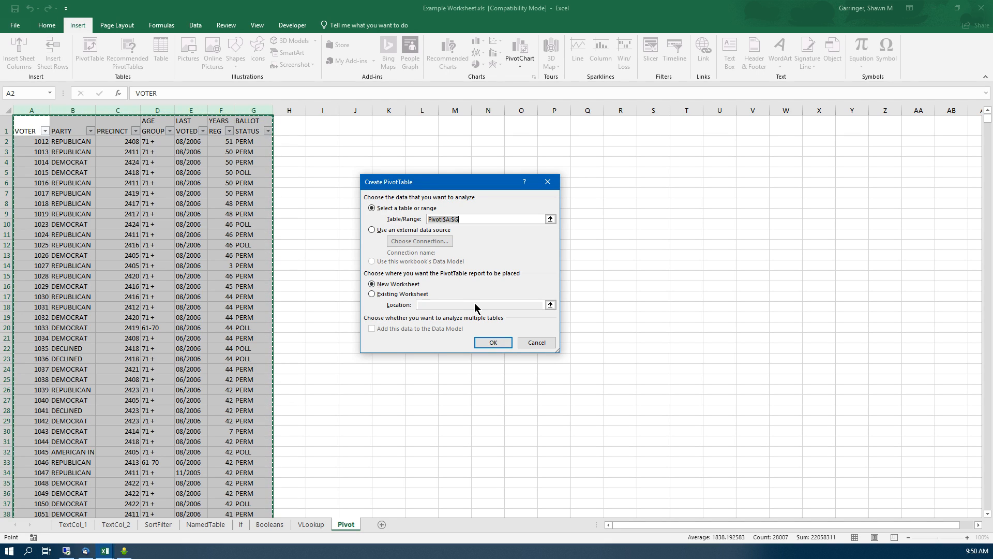
left_click(487, 344)
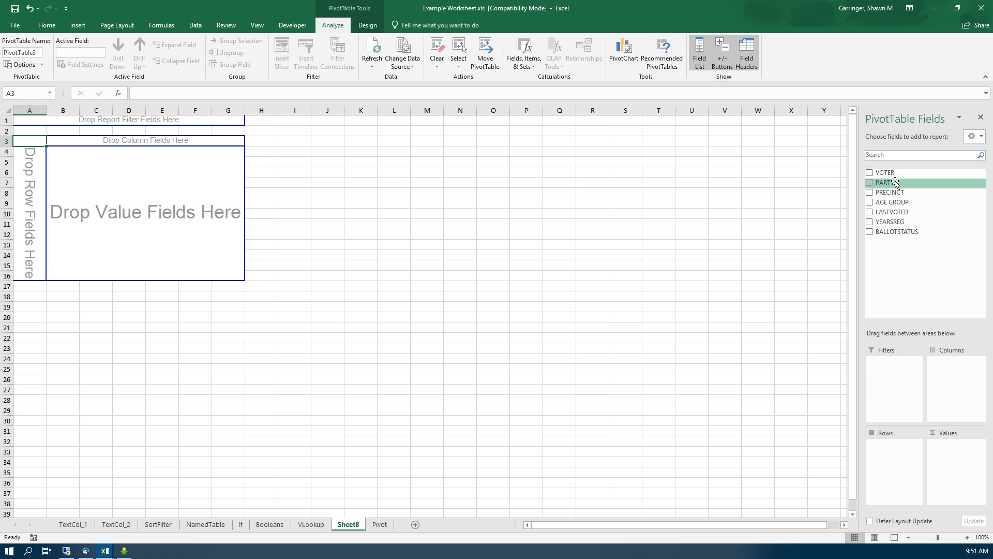
left_click_drag(897, 184, 886, 452)
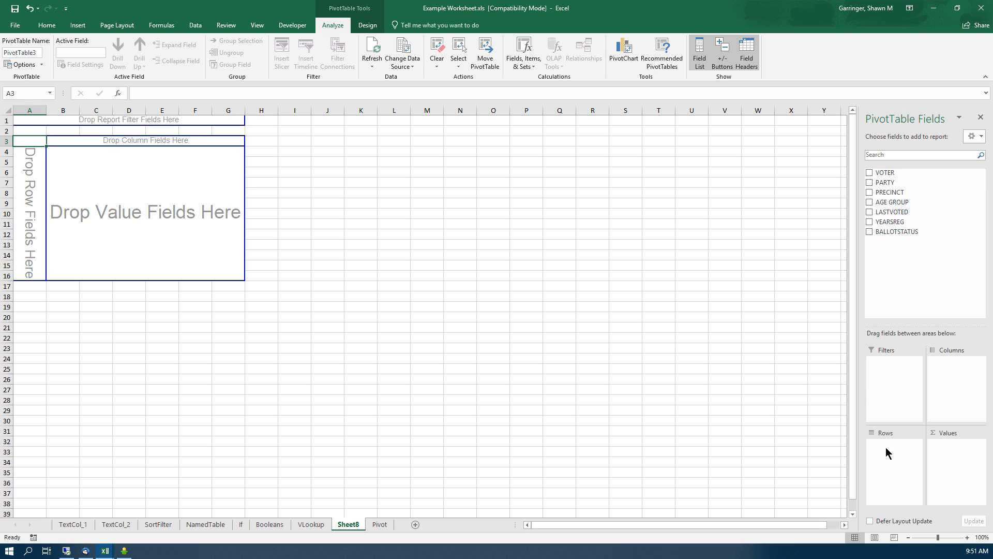
left_click(911, 523)
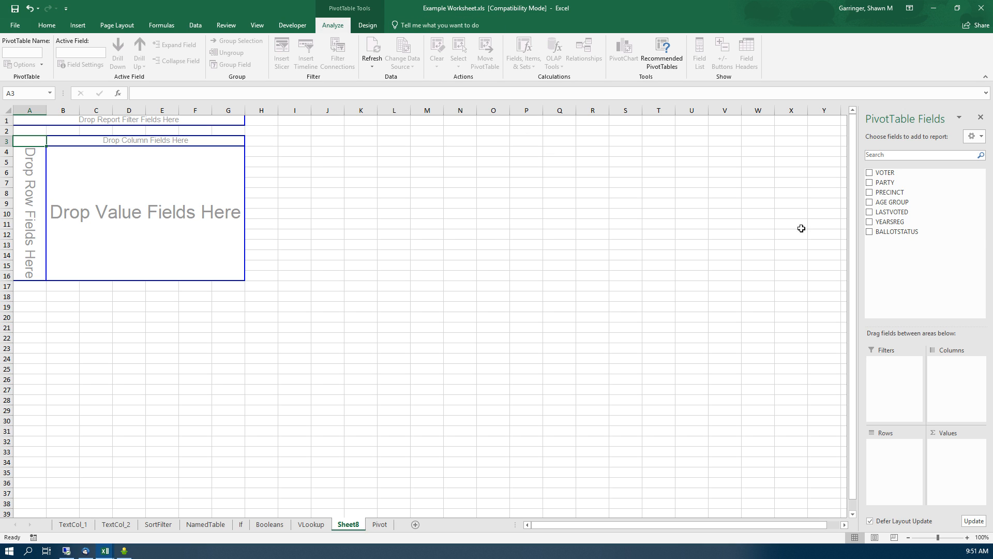
left_click_drag(899, 184, 901, 469)
left_click(560, 244)
left_click(188, 200)
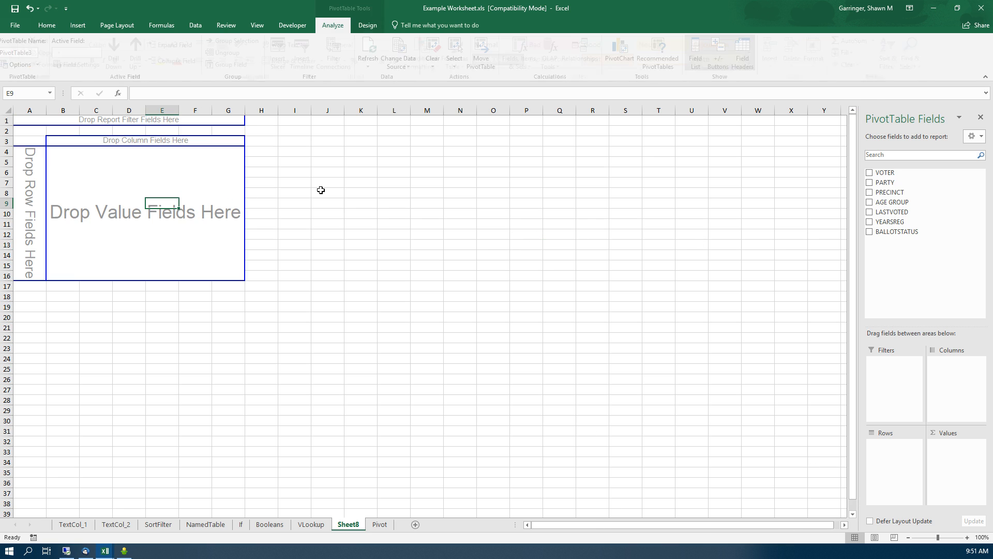
left_click(872, 182)
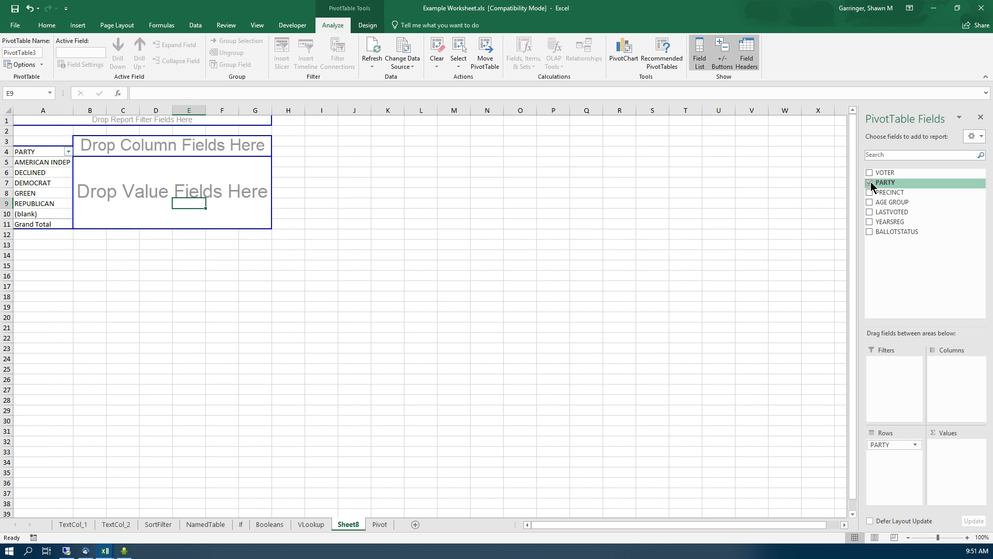
left_click(871, 182)
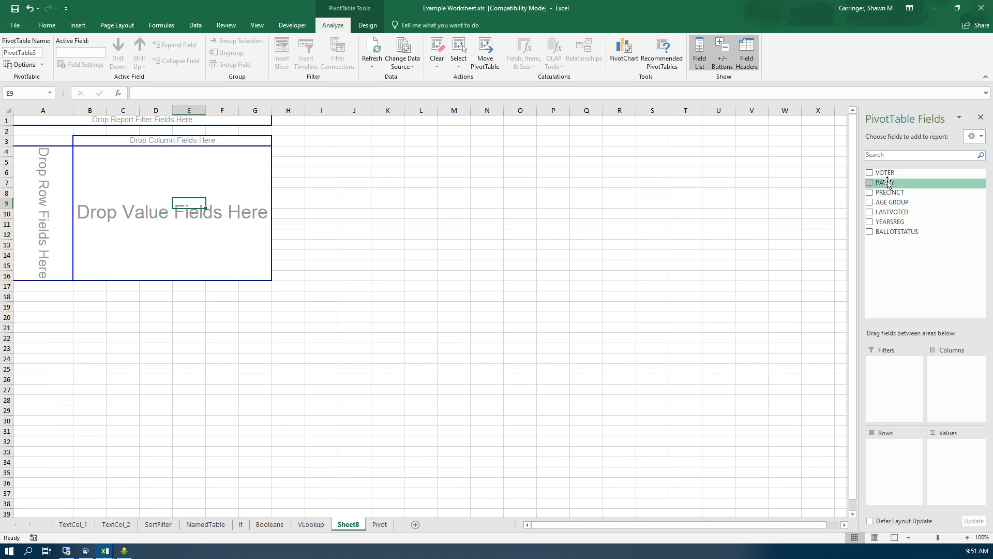
Step: Add the PARTY field to the PivotTable's Rows area and the VOTER field to its Values area
left_click_drag(885, 182, 891, 465)
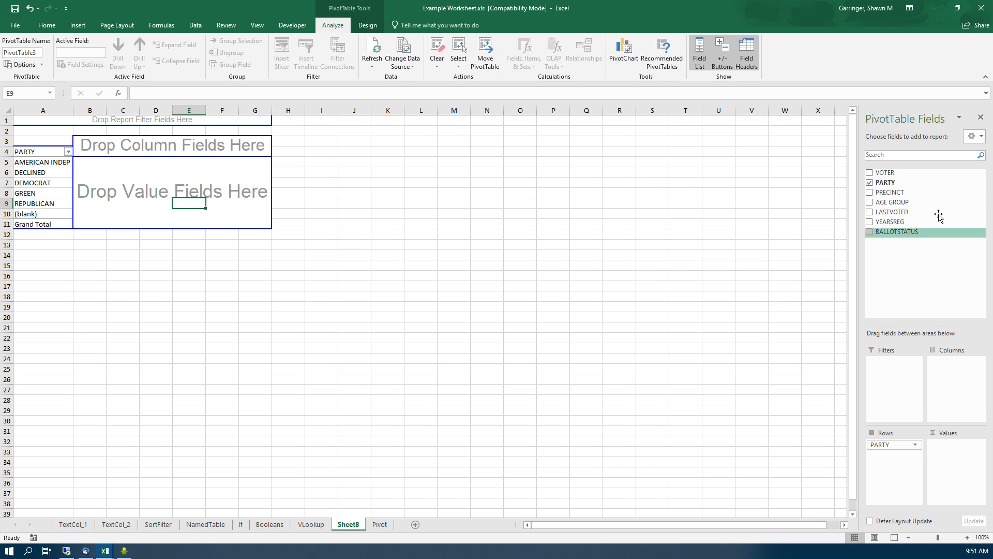
left_click_drag(907, 168, 889, 175)
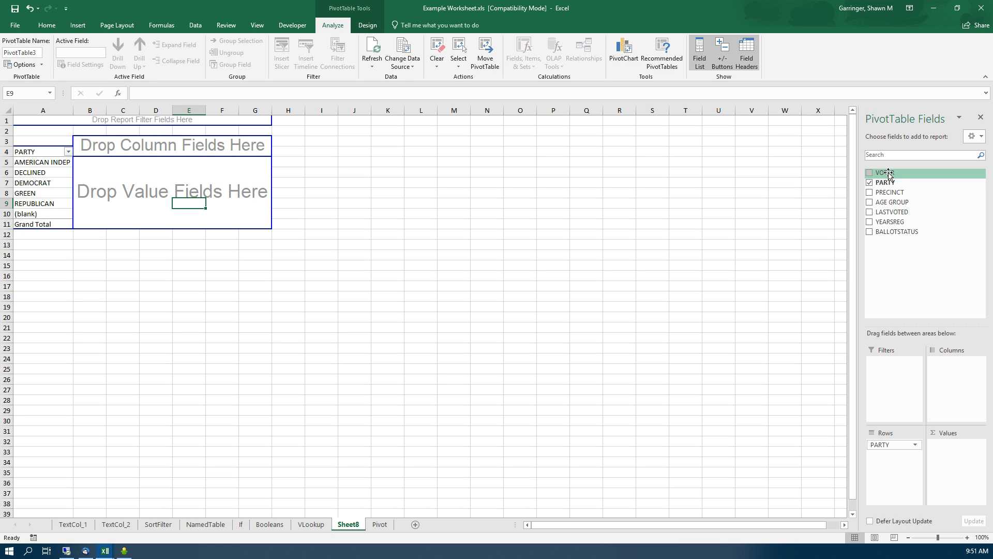
left_click_drag(889, 175, 955, 451)
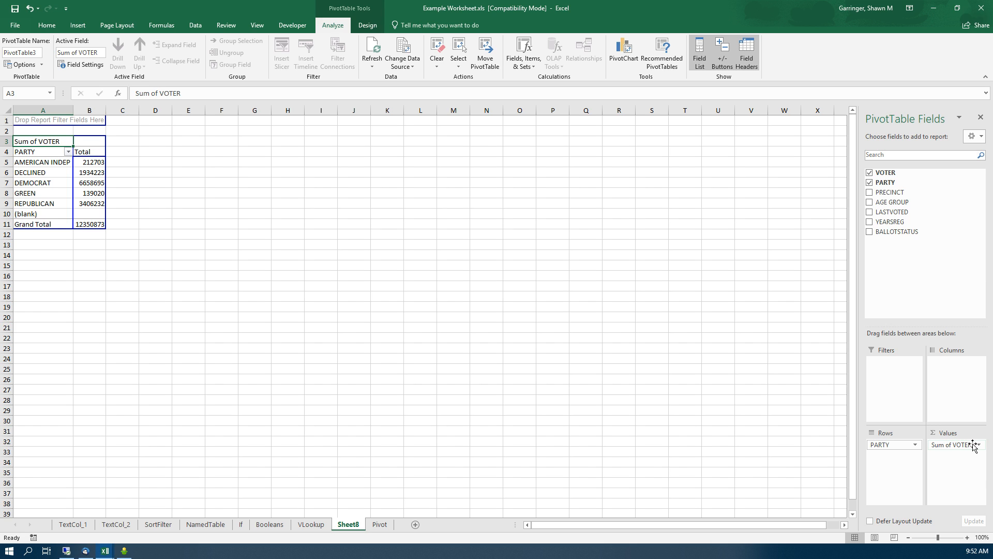
Step: Check the voter numbers in the Pivot sheet's source data, and summarize the PivotTable's VOTER value field by Count
left_click(379, 525)
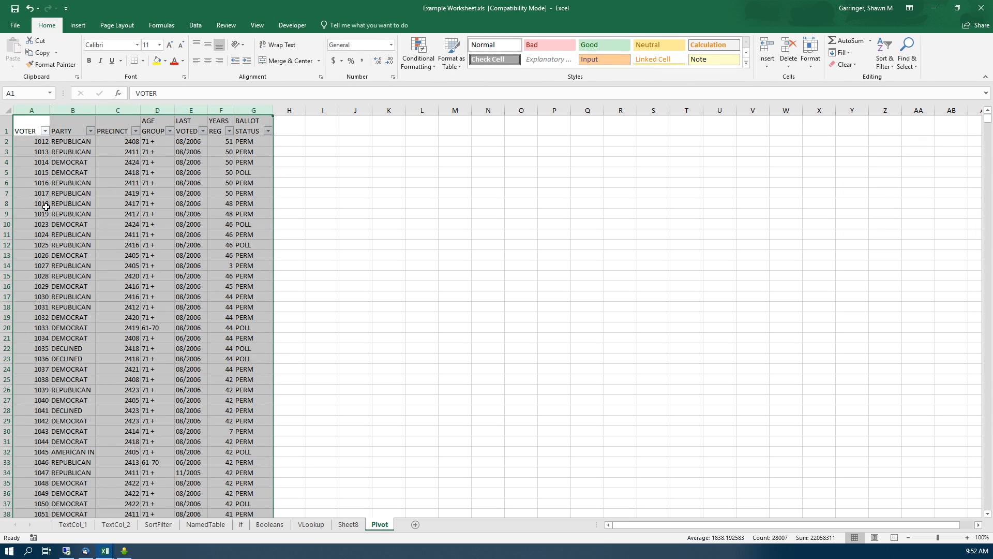
left_click(352, 525)
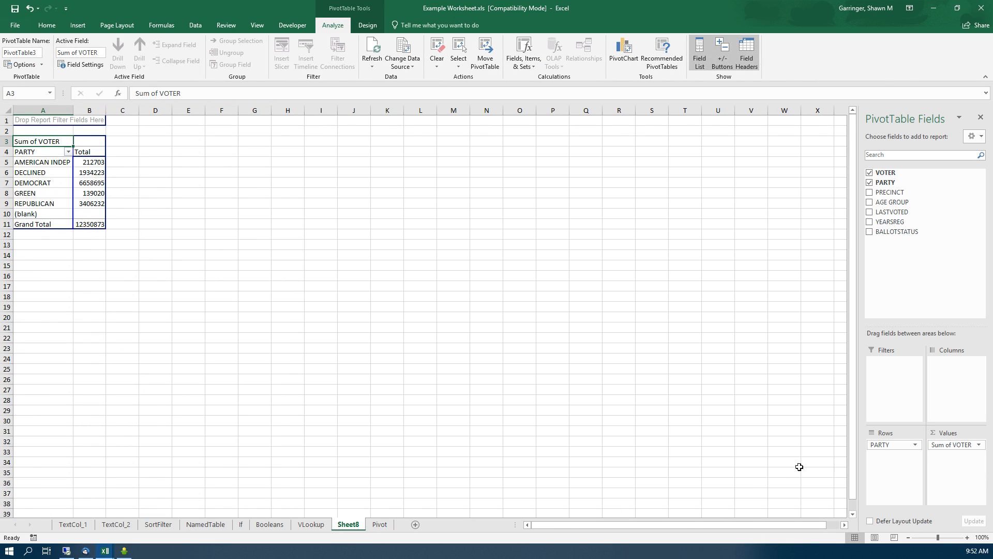
left_click(952, 445)
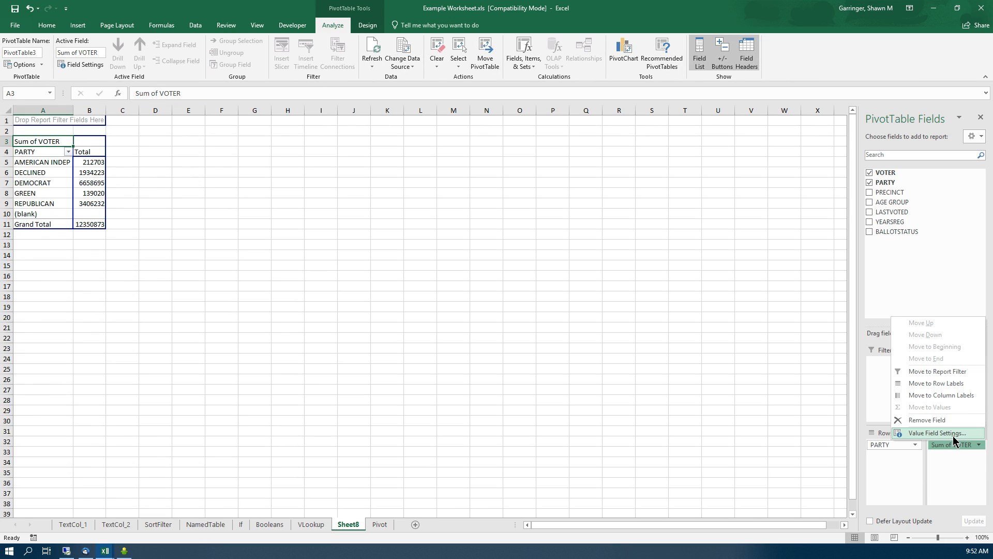
left_click(954, 434)
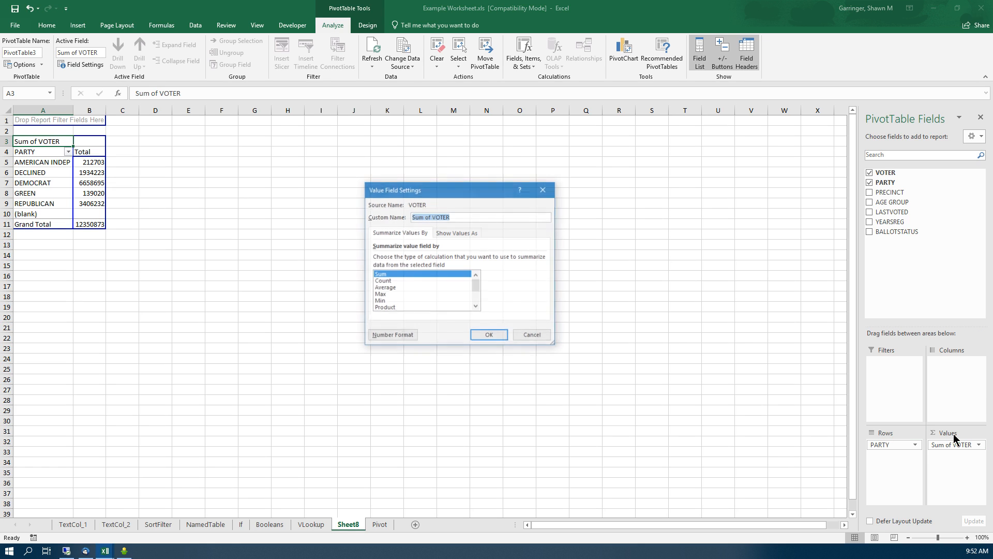
left_click(391, 281)
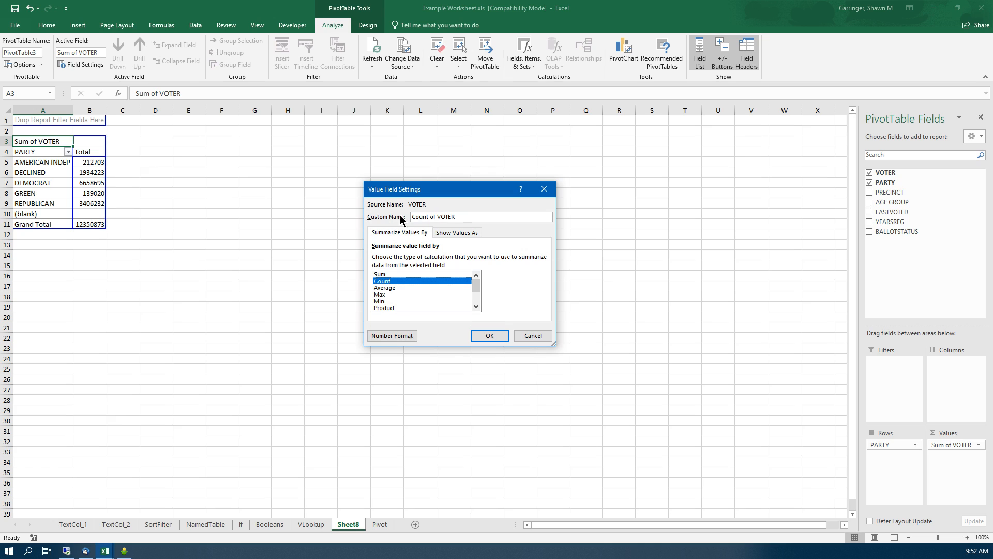
left_click(484, 336)
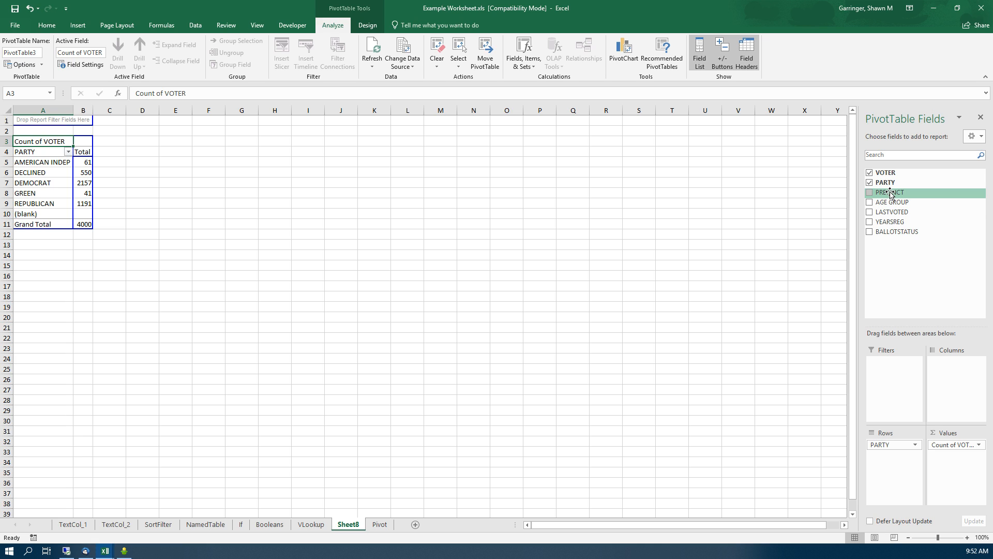
Step: Add the PRECINCT field to the PivotTable's Columns area to break the party counts down by precinct
left_click_drag(890, 193, 957, 369)
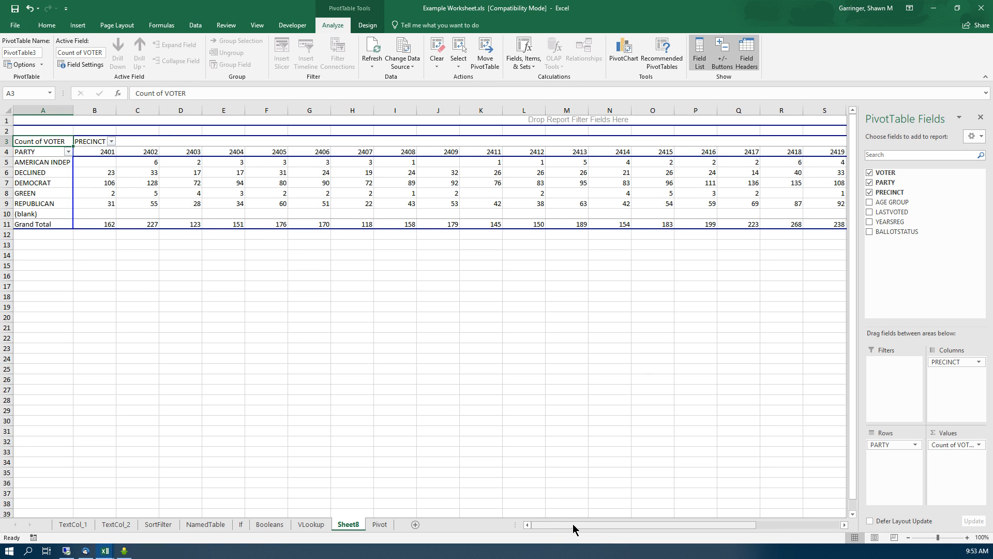
mouse_move(572, 524)
left_mouse_down()
mouse_move(670, 529)
mouse_move(564, 525)
left_mouse_up()
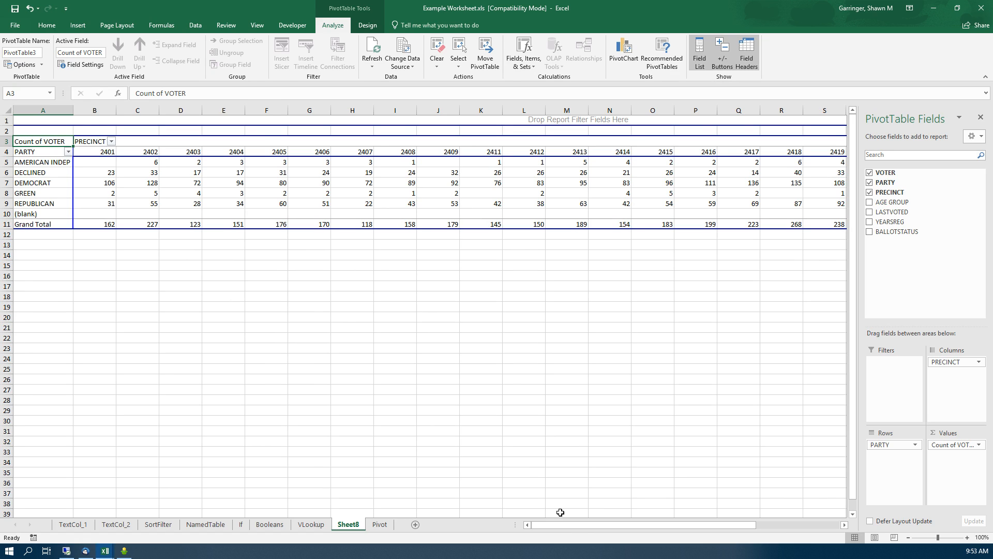
Step: Add the LASTVOTED field to the PivotTable's Filters area and check the dates its filter offers
mouse_move(605, 526)
left_mouse_down()
mouse_move(693, 526)
mouse_move(589, 526)
left_mouse_up()
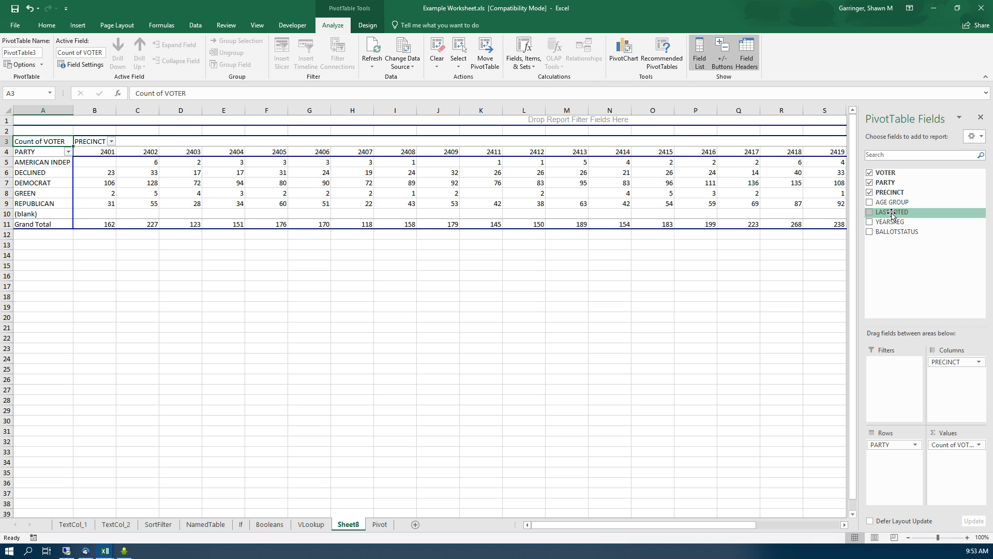
left_click_drag(894, 215, 891, 363)
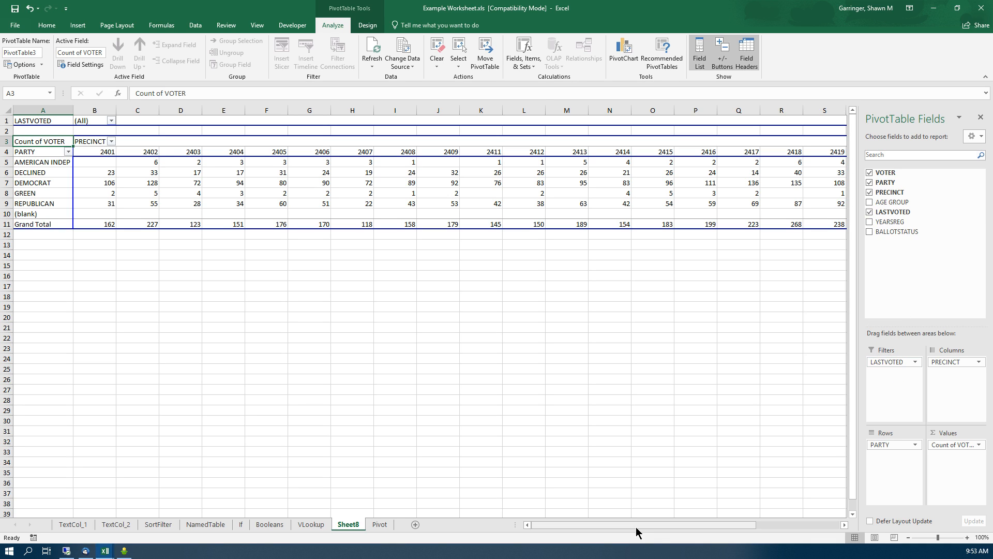
left_click(46, 121)
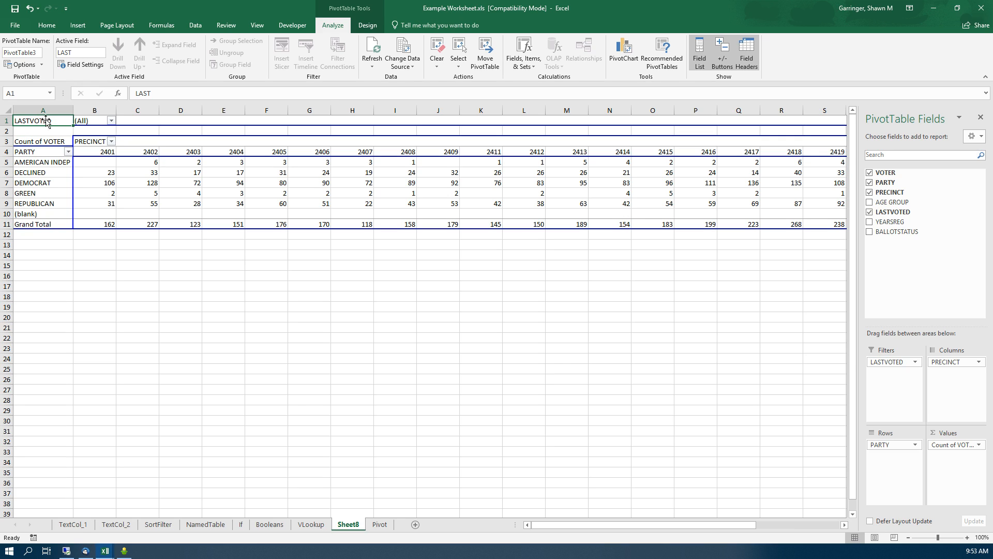
left_click(111, 122)
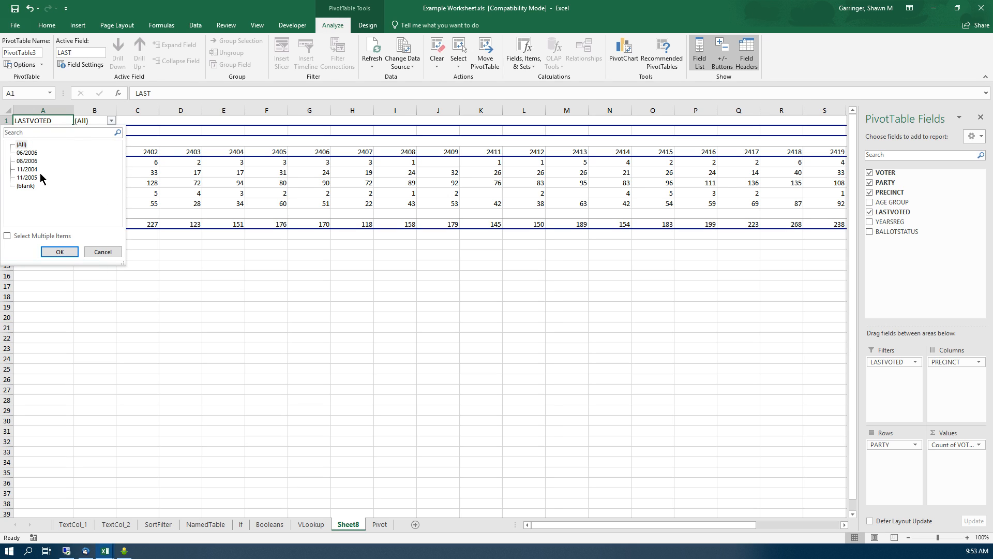
left_click(61, 252)
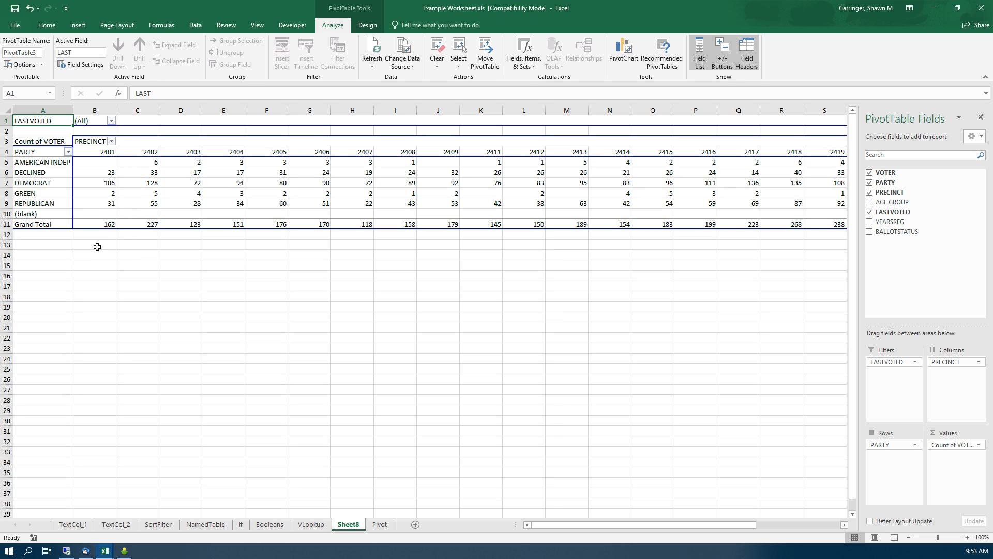
Step: Filter the PivotTable by LASTVOTED to show only voters who last voted in 11/2004
left_click(111, 121)
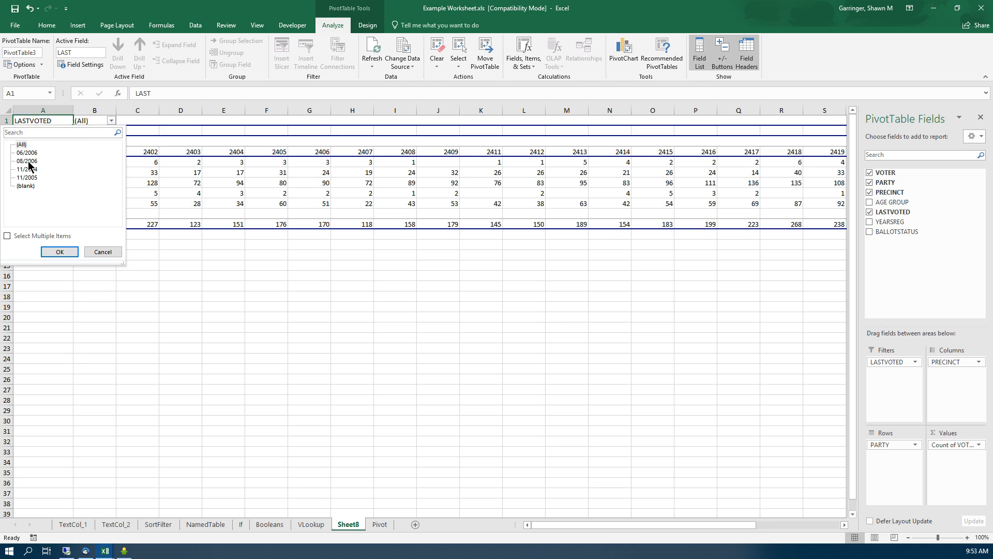
left_click(21, 145)
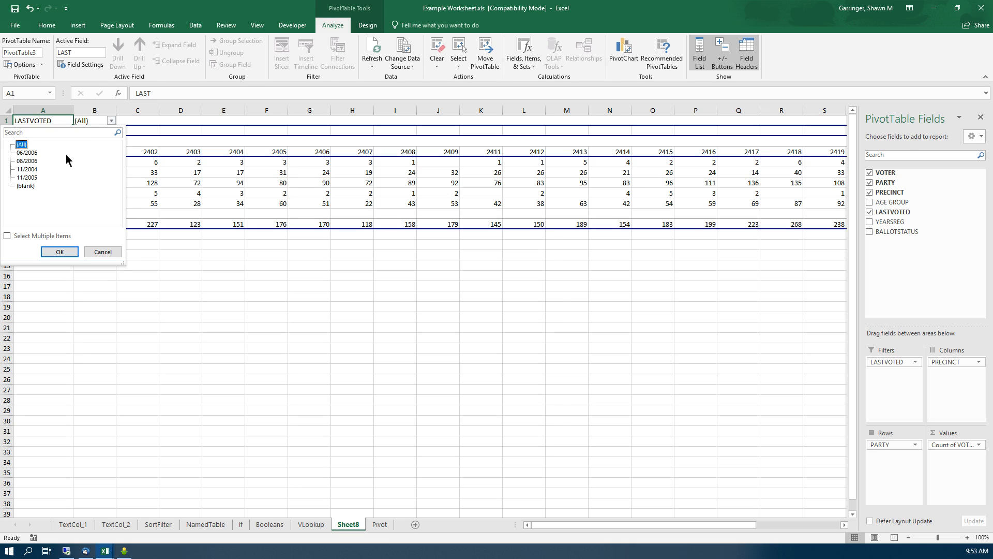
left_click(30, 171)
left_click(62, 251)
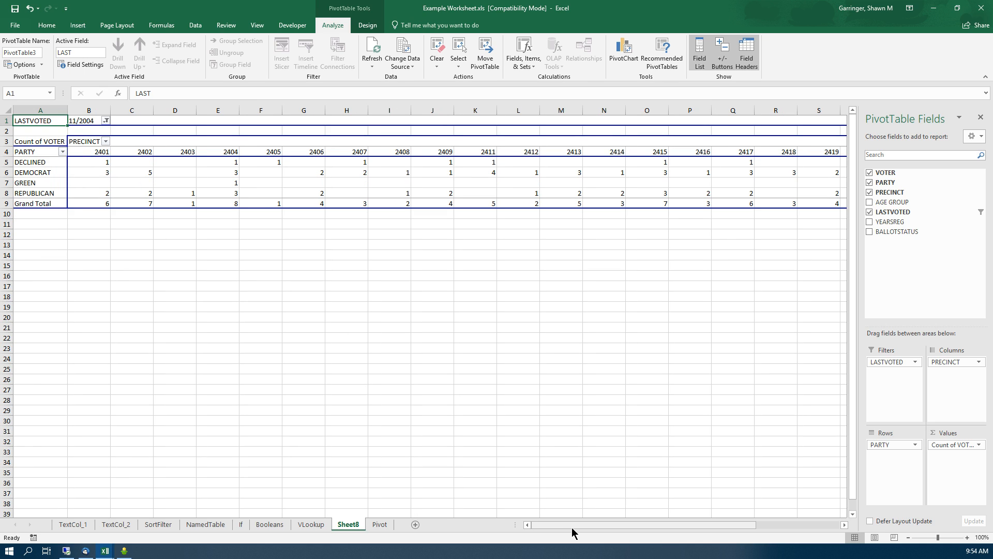
left_click_drag(574, 525, 462, 526)
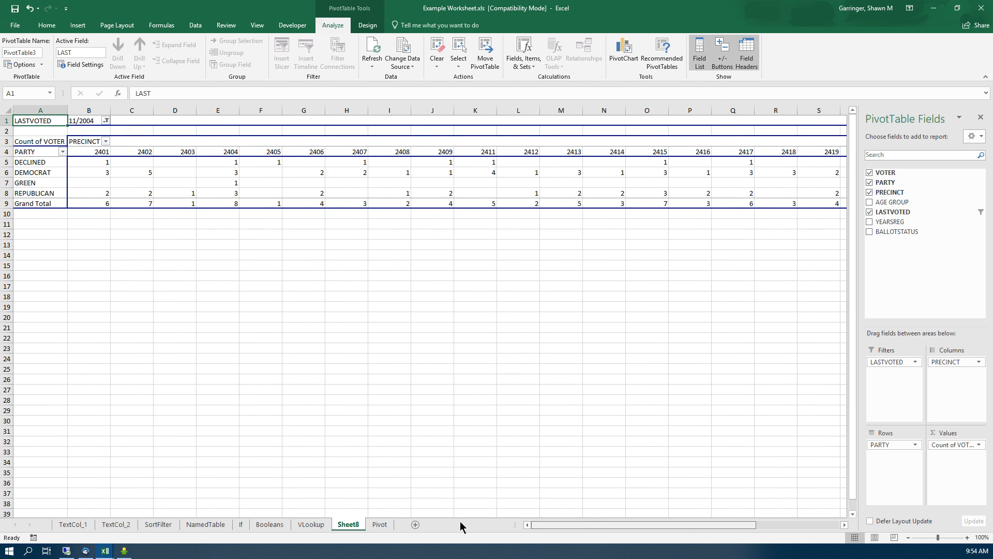
Step: Allow multiple items in the LASTVOTED filter and include 11/2005 along with 11/2004
left_click(105, 121)
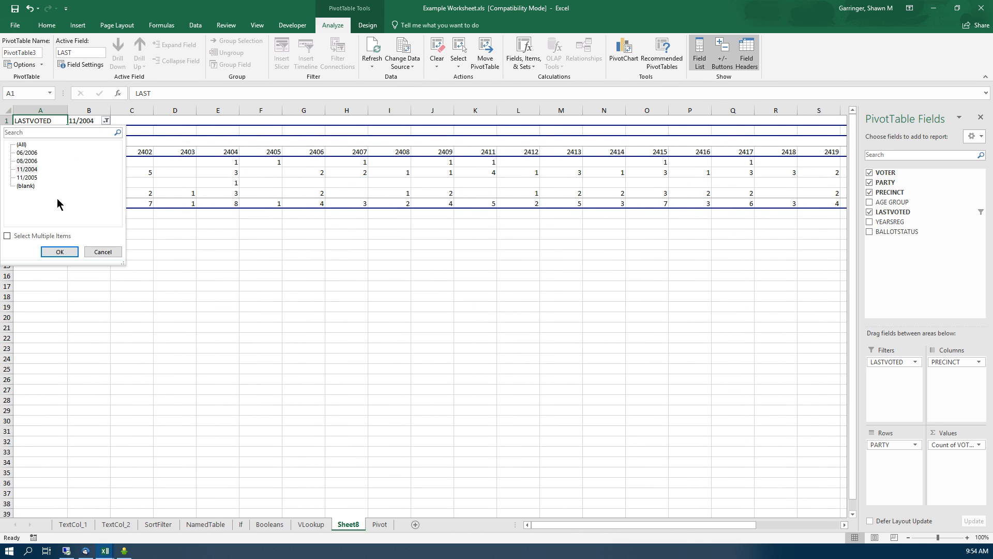
left_click(8, 236)
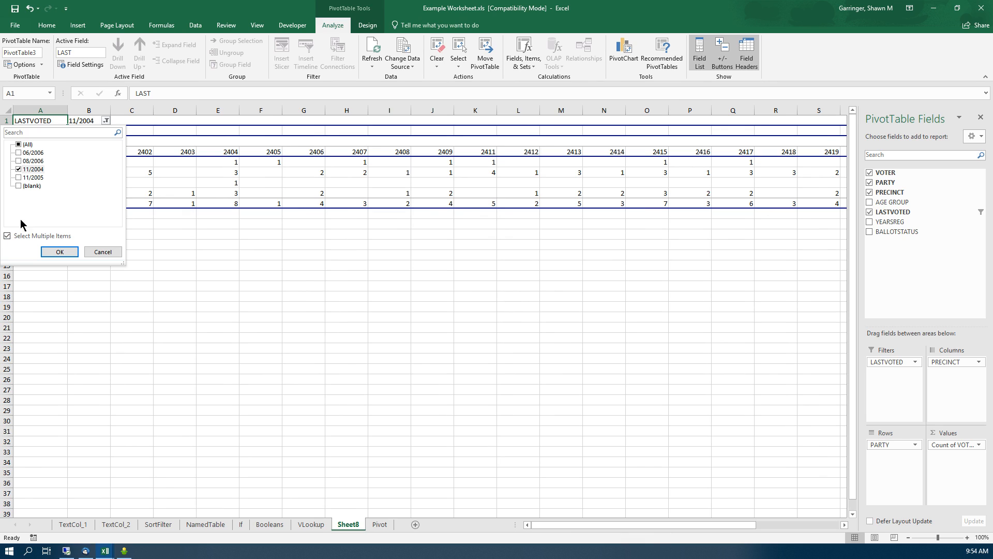
left_click(19, 178)
left_click(55, 252)
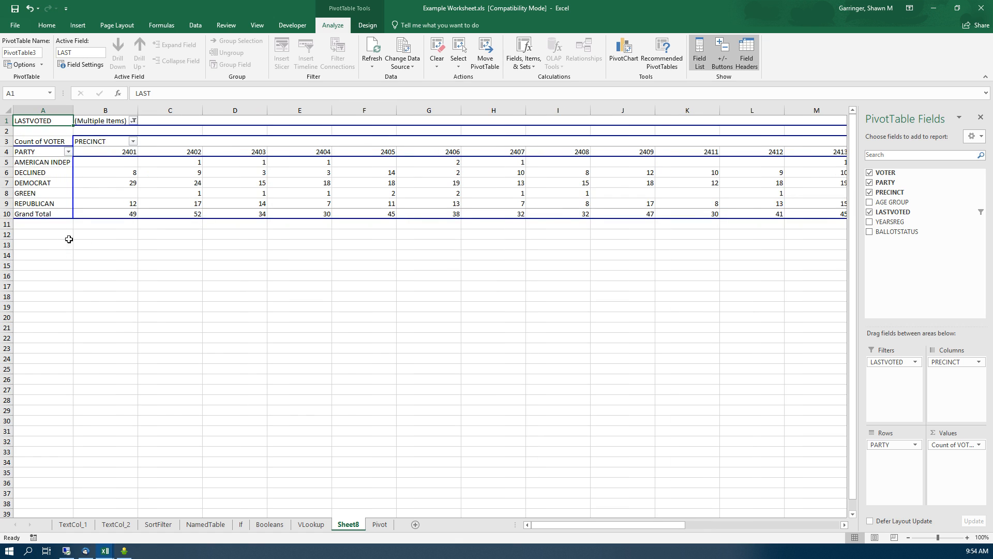
mouse_move(558, 526)
left_mouse_down()
mouse_move(734, 530)
mouse_move(558, 526)
left_mouse_up()
Step: Reset the LASTVOTED filter to show all dates
left_click(134, 121)
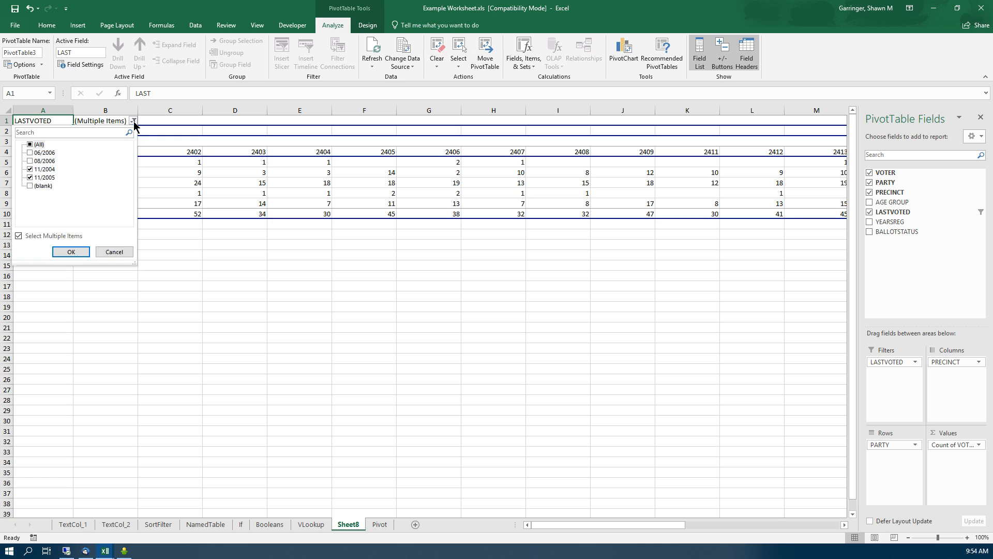
left_click(30, 144)
left_click(71, 252)
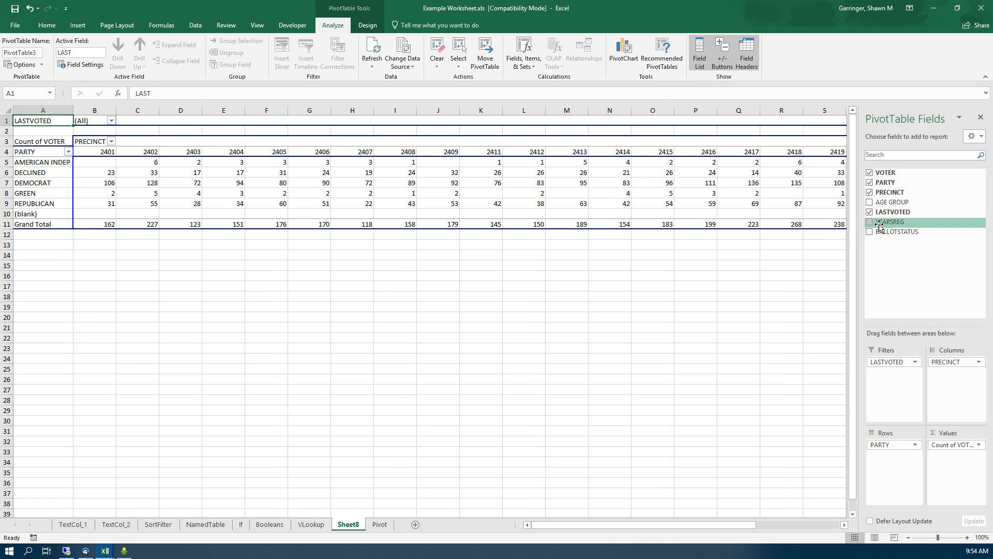
Step: Add the BALLOTSTATUS field to the Filters area below LASTVOTED and check its filter options
left_click_drag(883, 234, 882, 373)
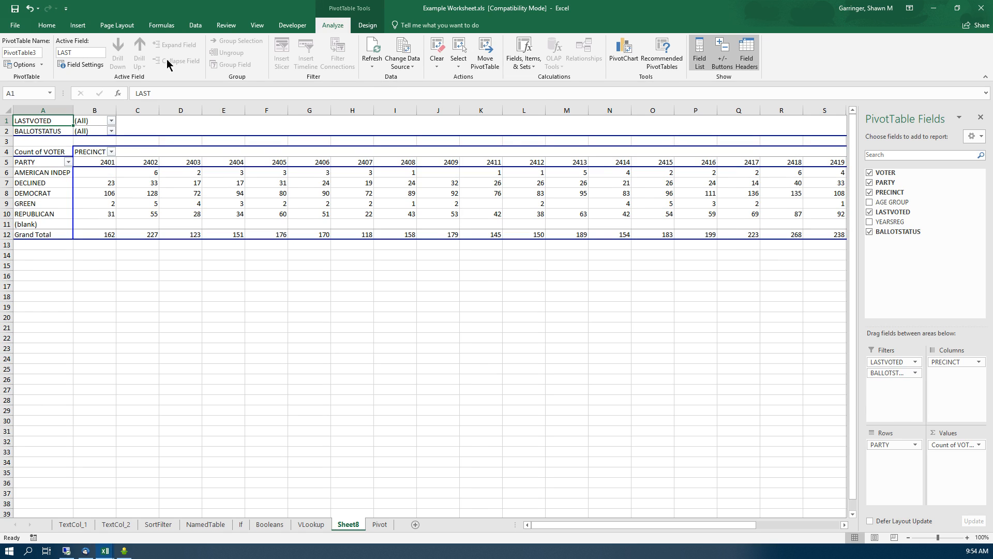
left_click(110, 132)
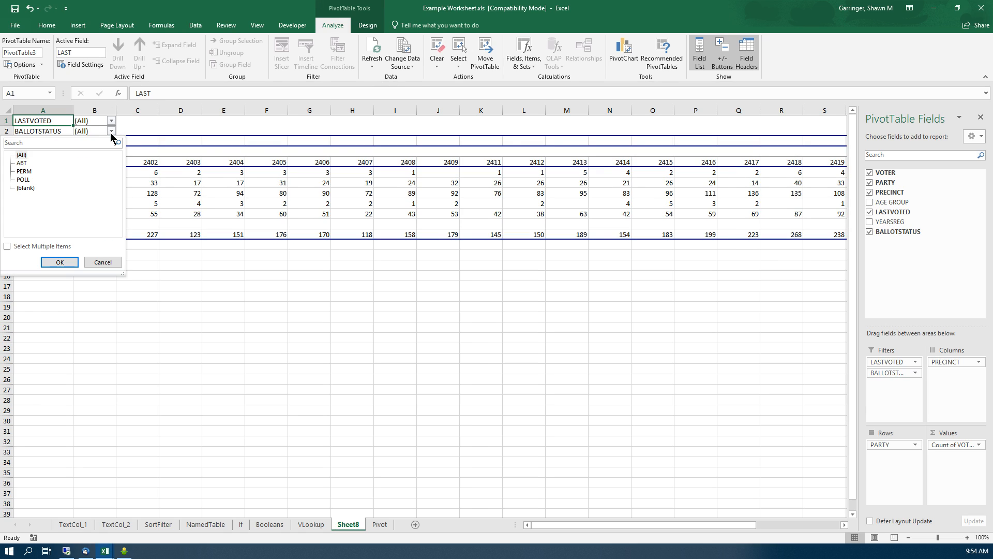
left_click(104, 263)
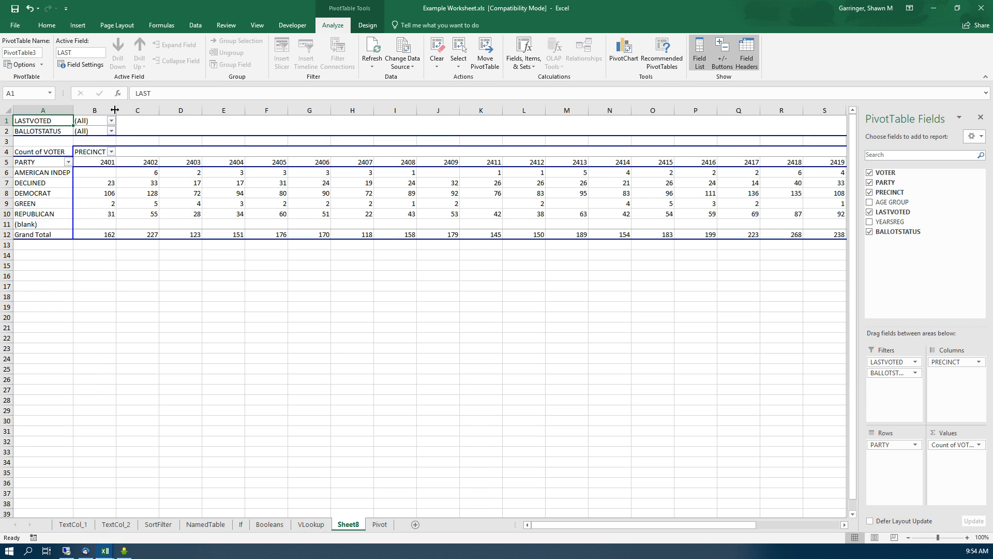
Step: Filter the PivotTable to LASTVOTED 06/2006 and BALLOTSTATUS PERM
left_click(111, 122)
left_click(20, 145)
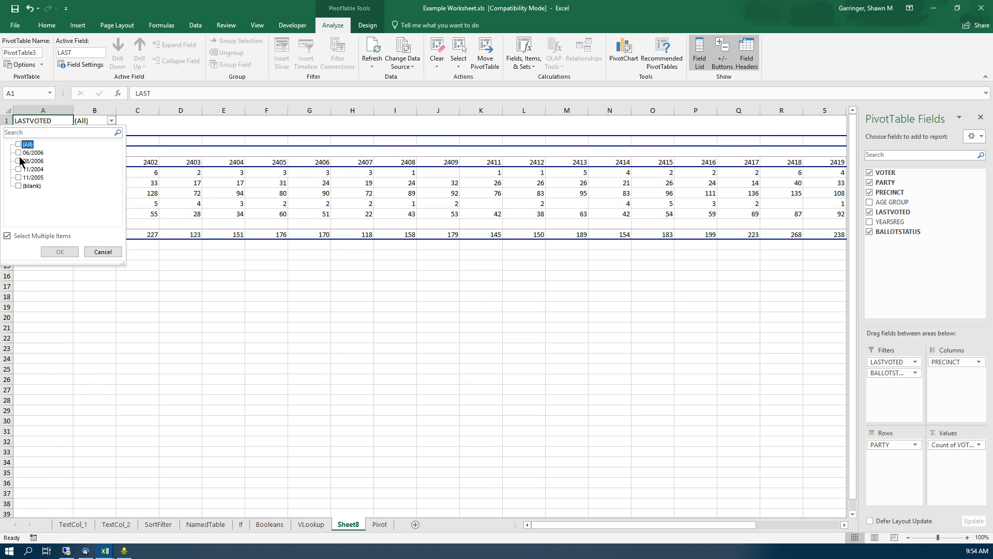
left_click(19, 153)
left_click(59, 251)
left_click(111, 132)
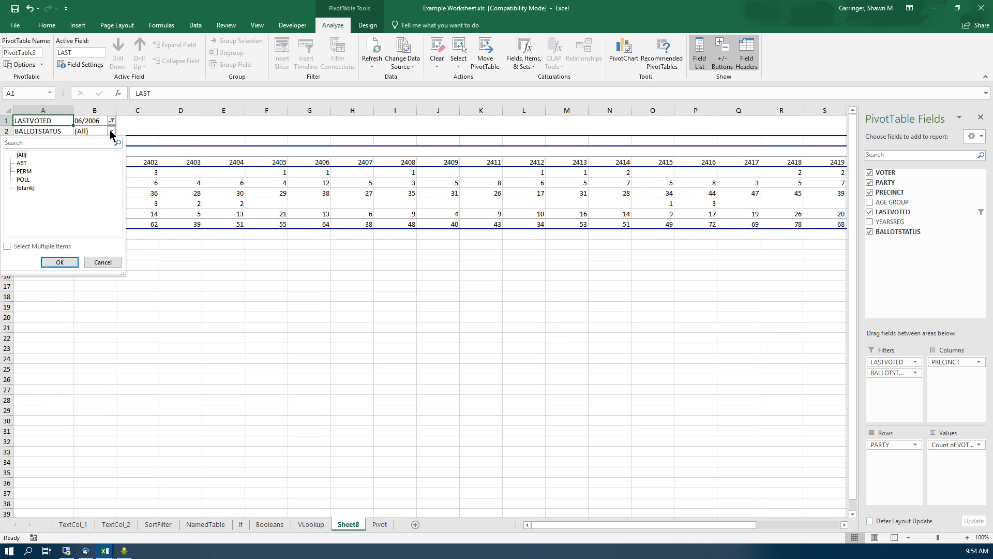
left_click(24, 171)
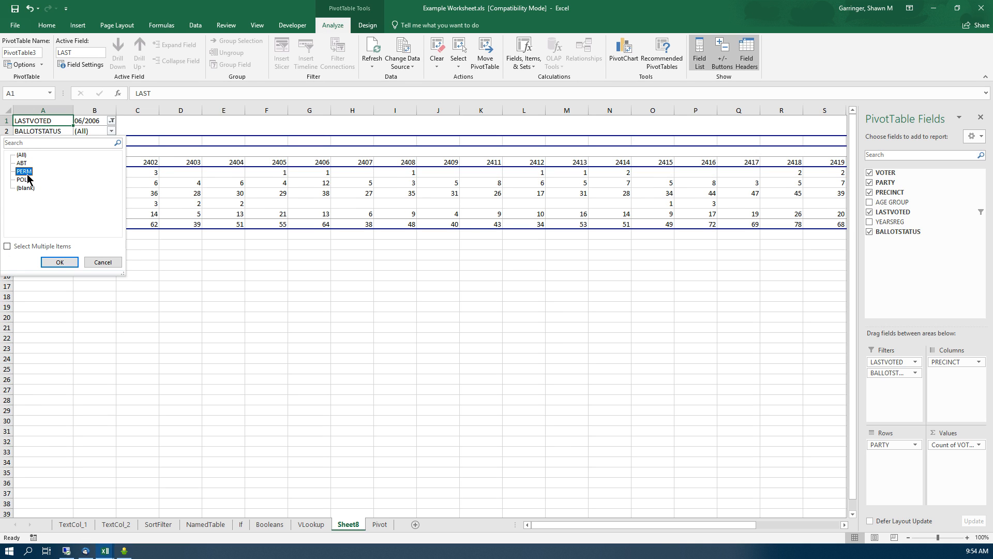
left_click(59, 262)
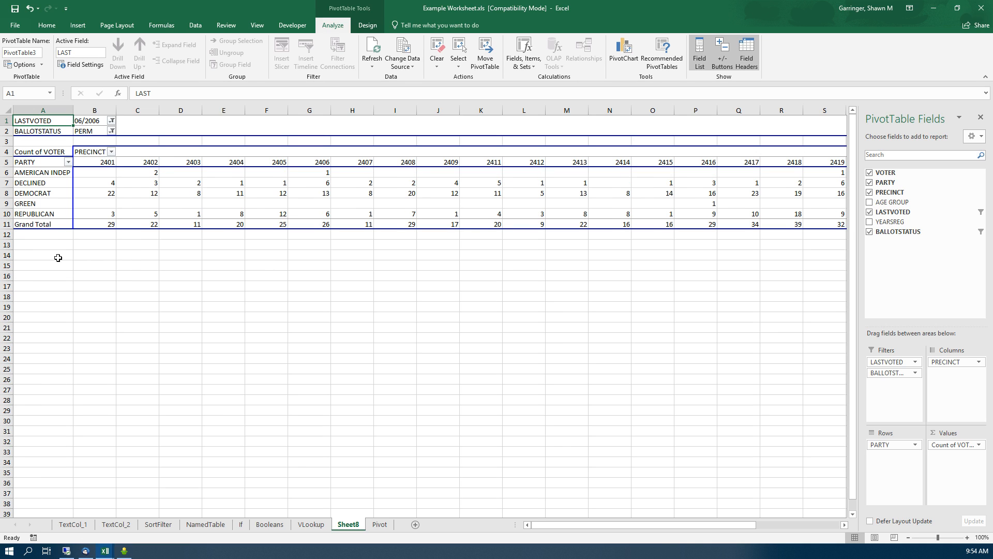
Step: Reset both the LASTVOTED and BALLOTSTATUS filters to (All)
left_click(112, 121)
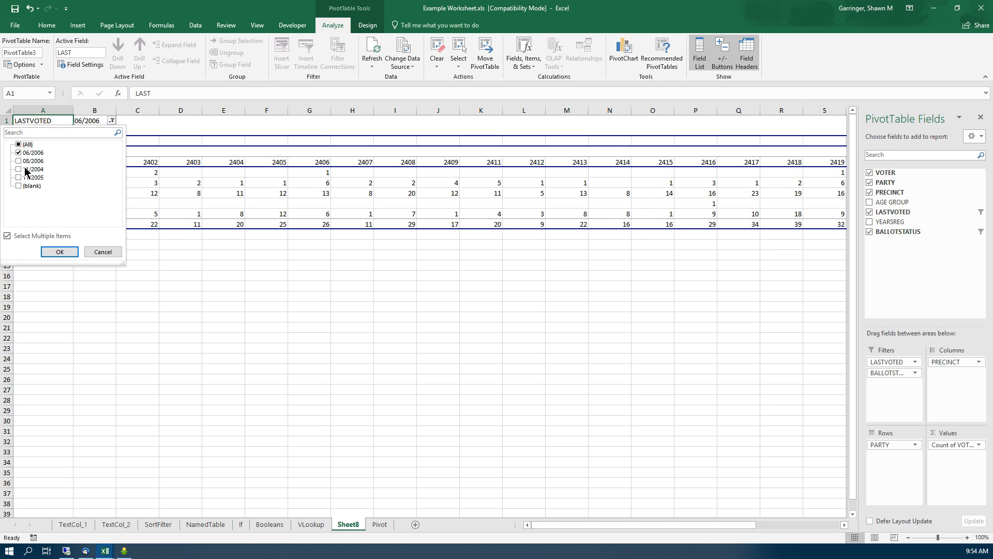
left_click(57, 252)
left_click(111, 132)
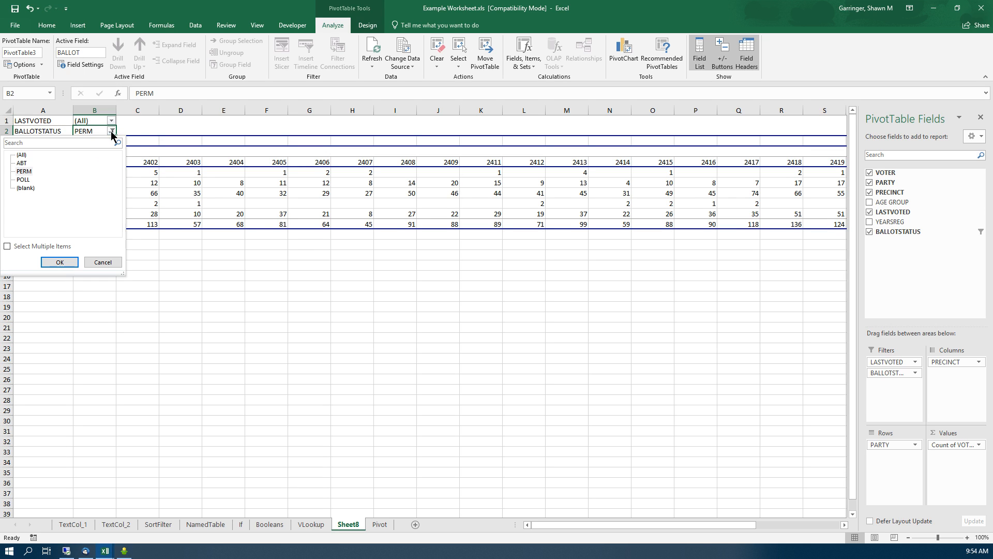
left_click(21, 155)
left_click(50, 262)
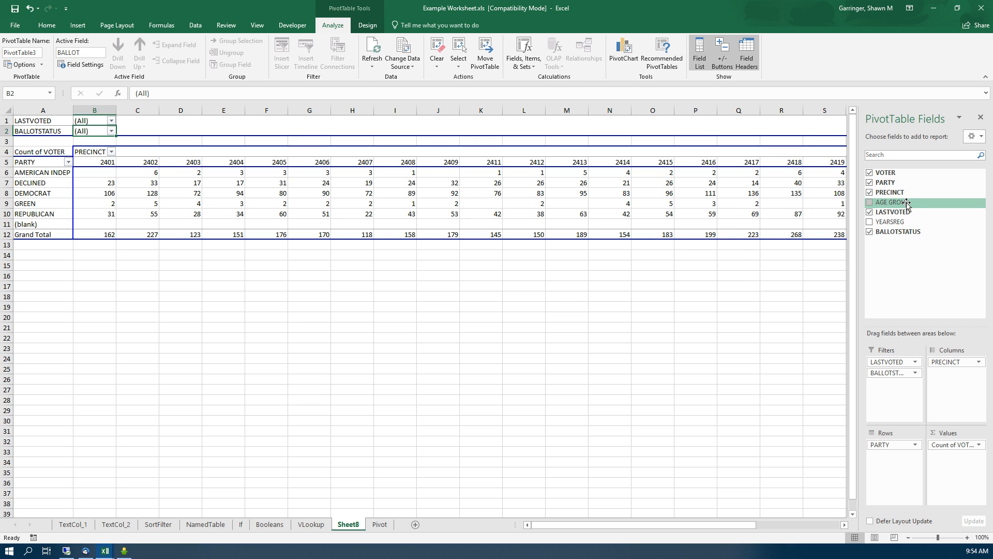
Step: Add the AGE GROUP field to the Rows area below PARTY and widen column A to fit the party names
left_click_drag(907, 203, 915, 462)
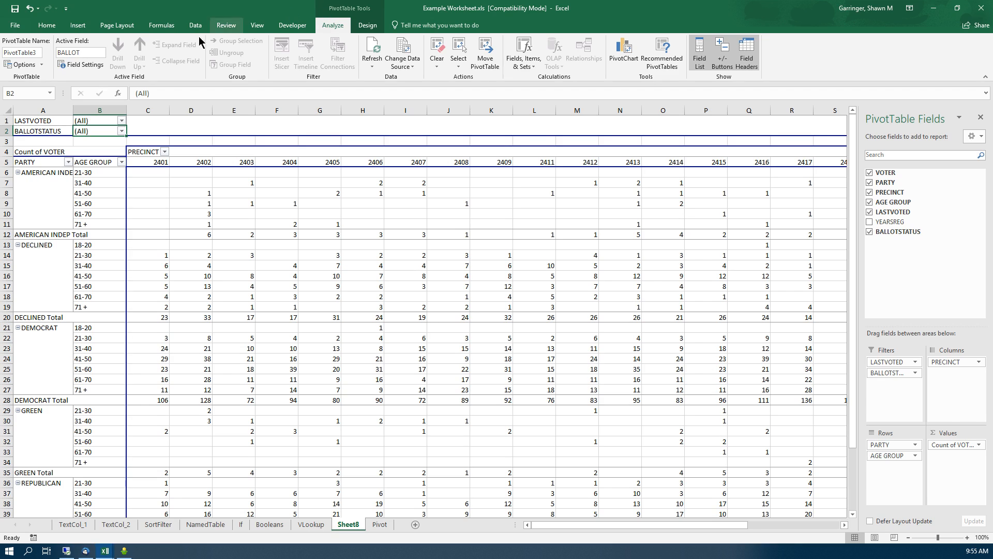
left_click_drag(73, 111, 99, 112)
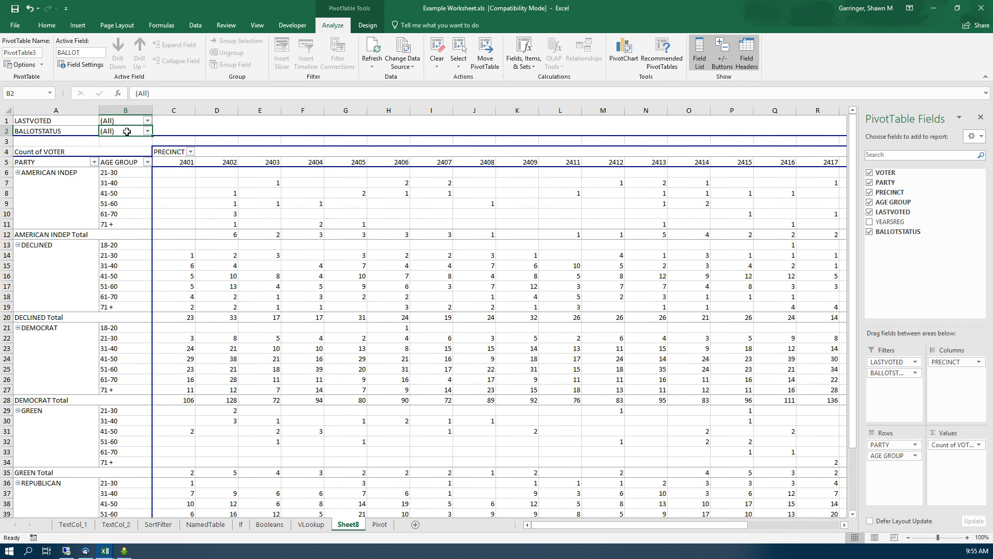
Step: Select the 21-30 to 41-50 age groups and review the age breakdown within each party across the precincts
left_click_drag(98, 178, 111, 194)
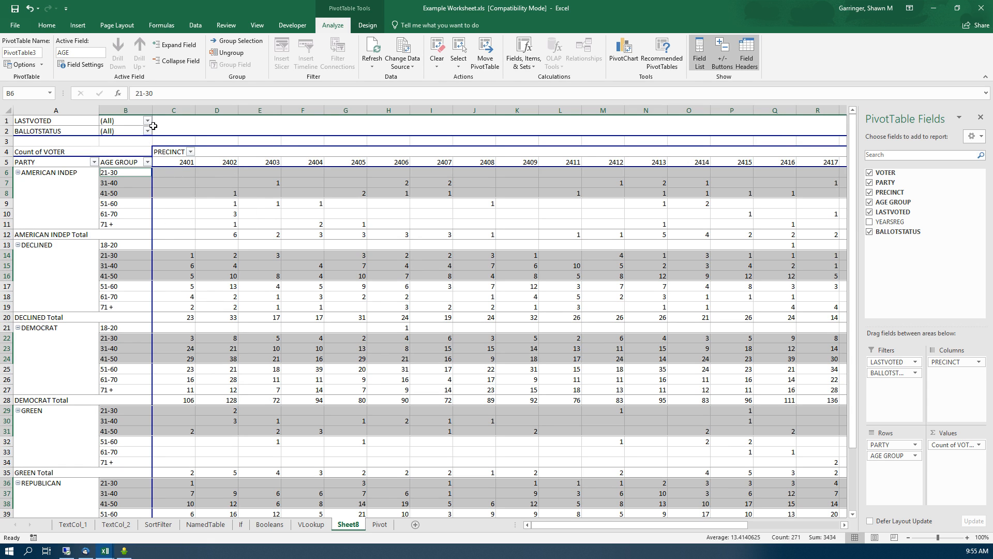
scroll(200, 293, "down", 6)
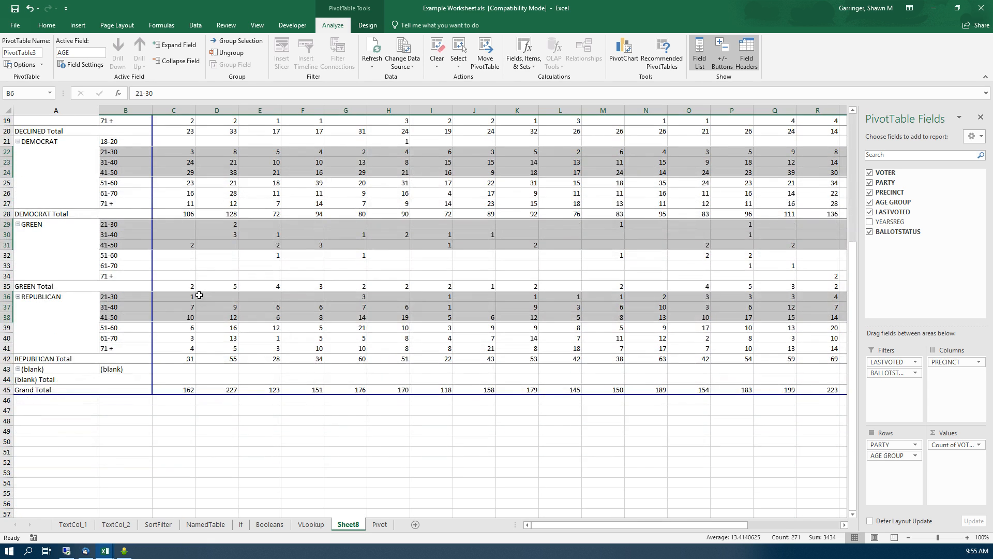
scroll(199, 295, "up", 5)
scroll(200, 295, "up", 1)
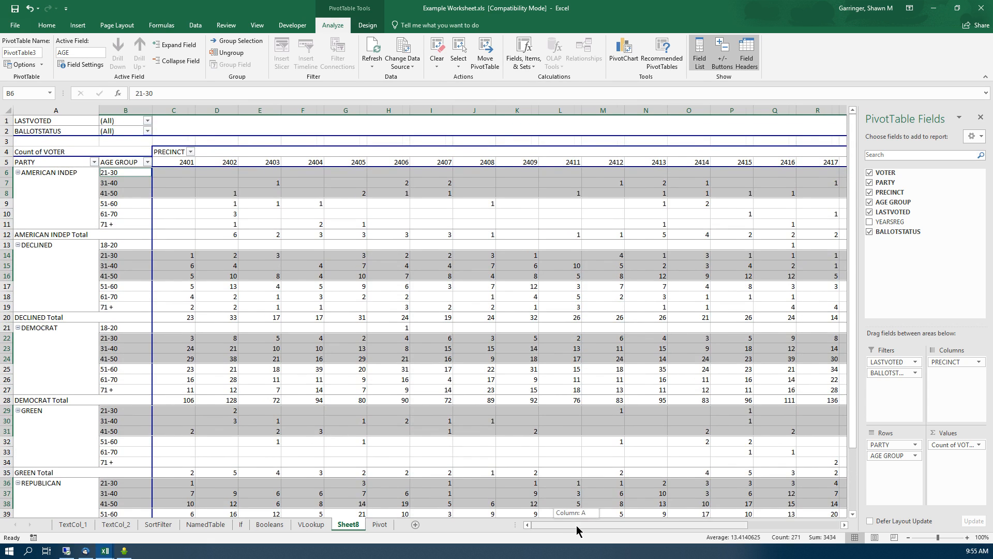
left_click_drag(576, 526, 538, 522)
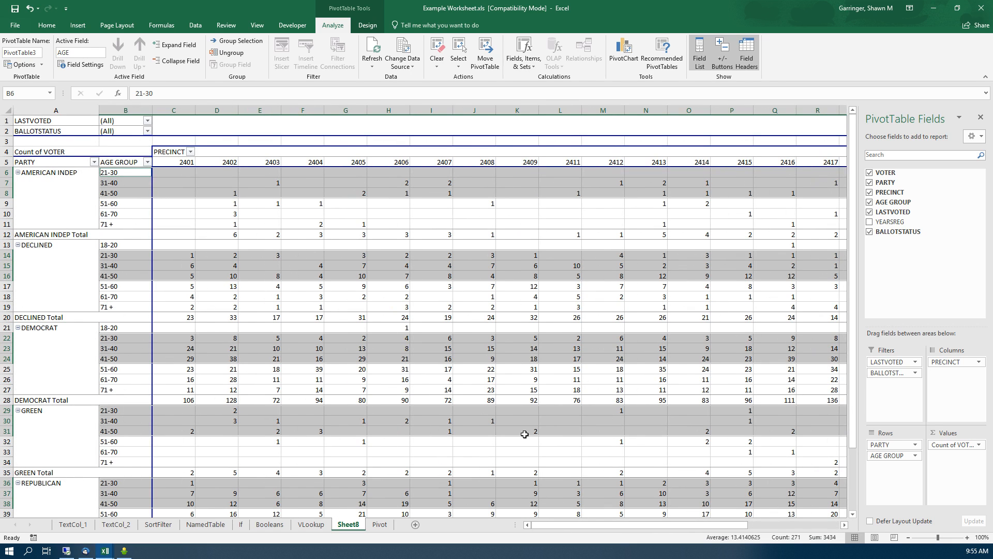